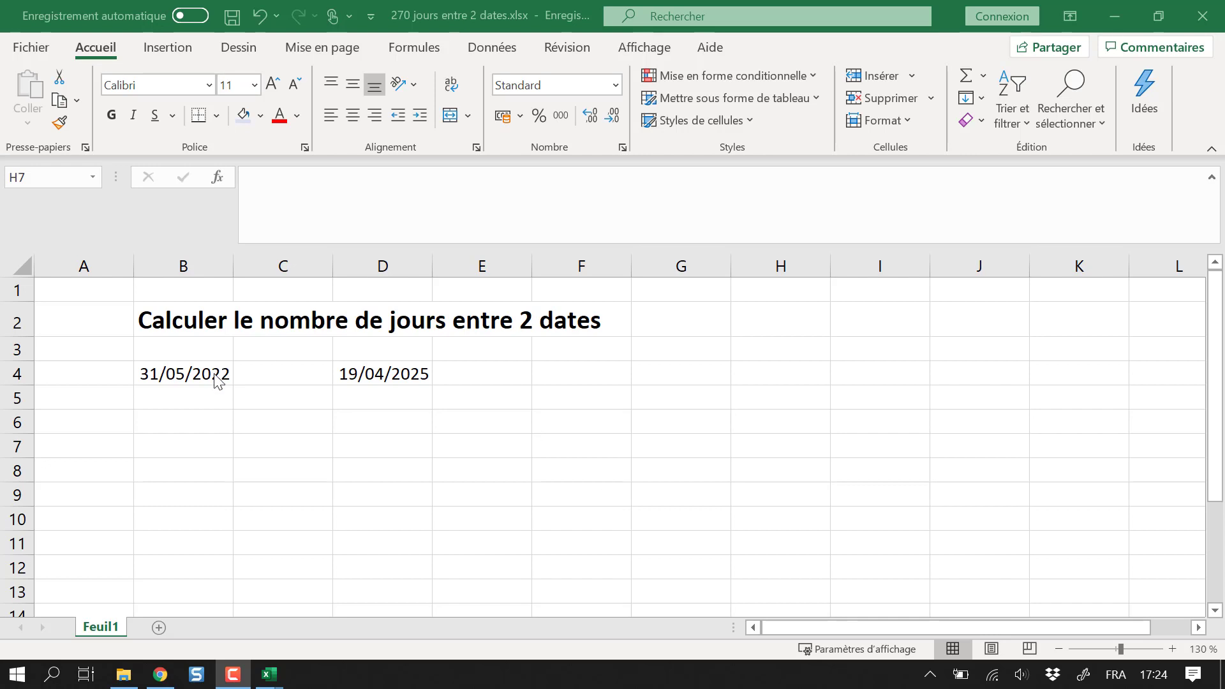
left_click(263, 399)
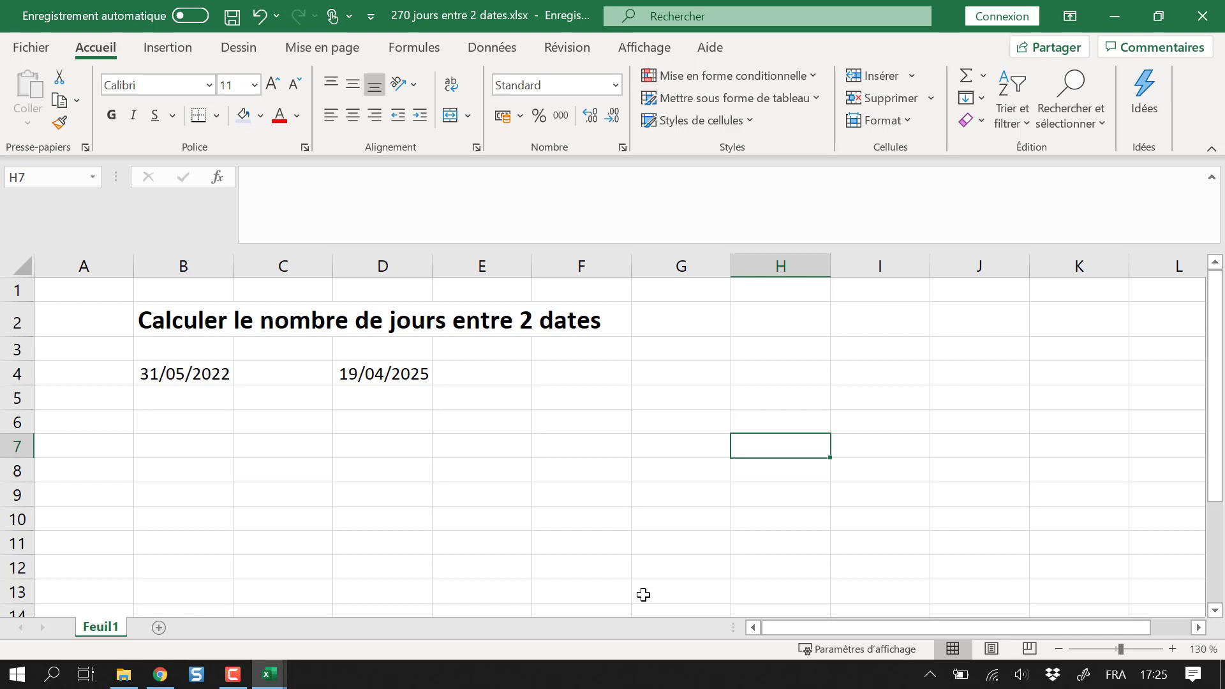
left_click(534, 493)
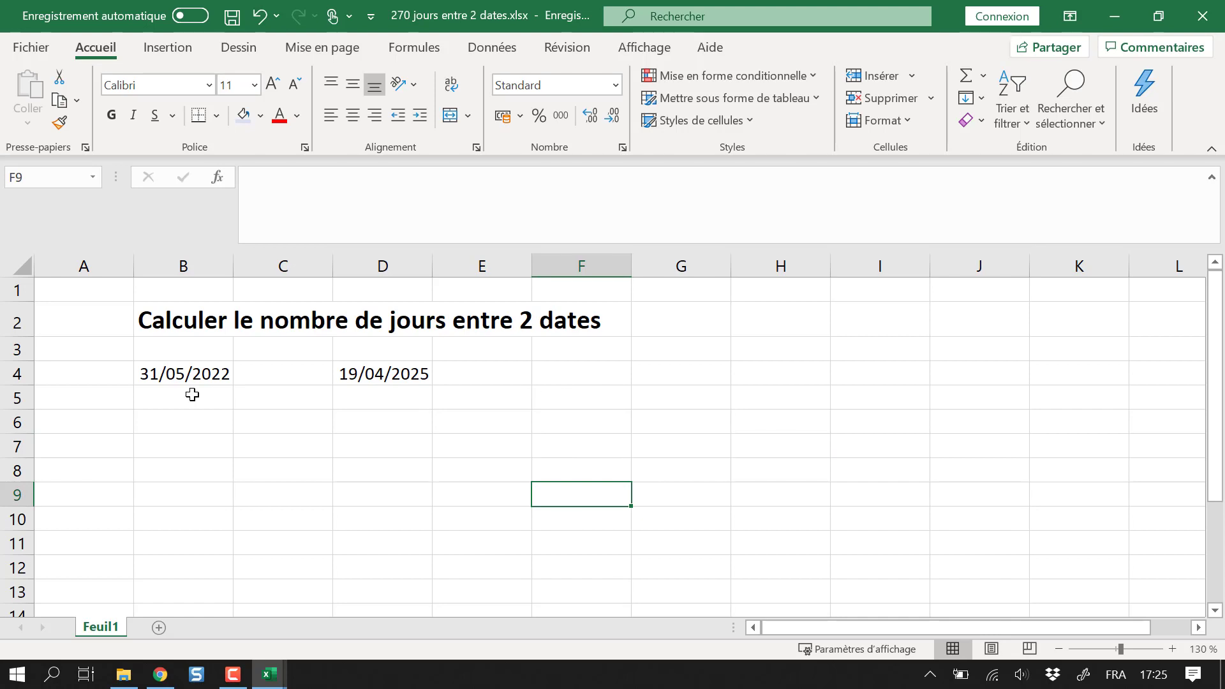
Copy the start date from cell B4 into cell B7
left_click(199, 376)
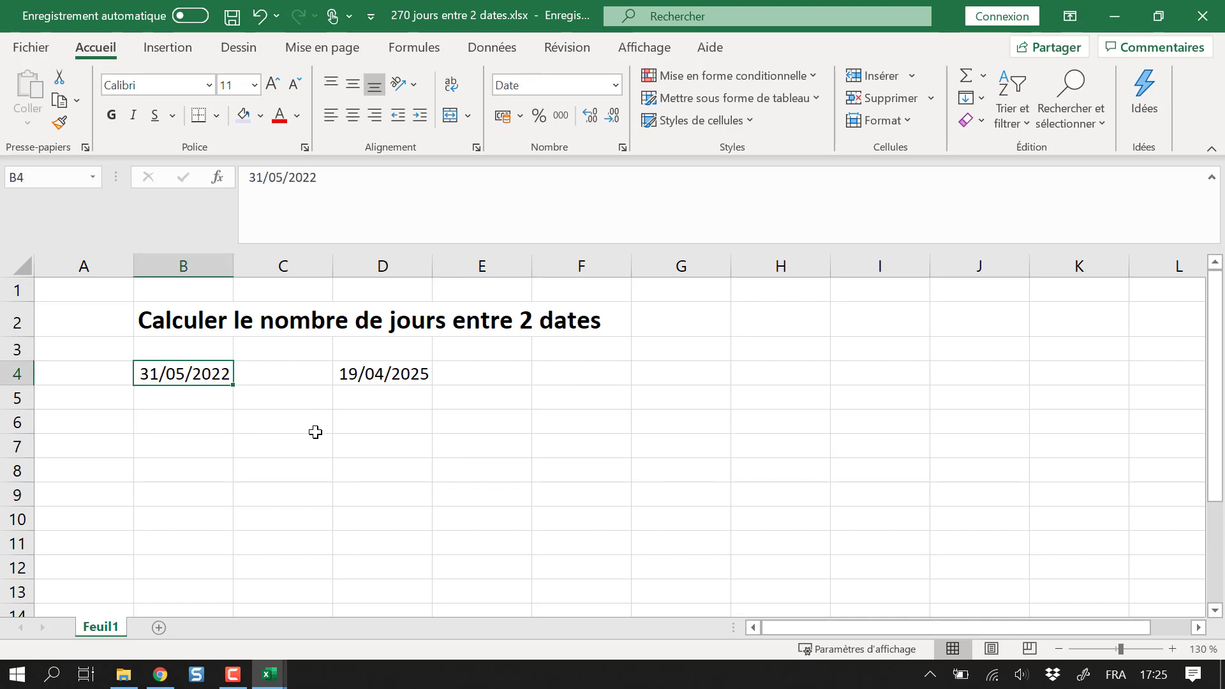
key("ctrl+c")
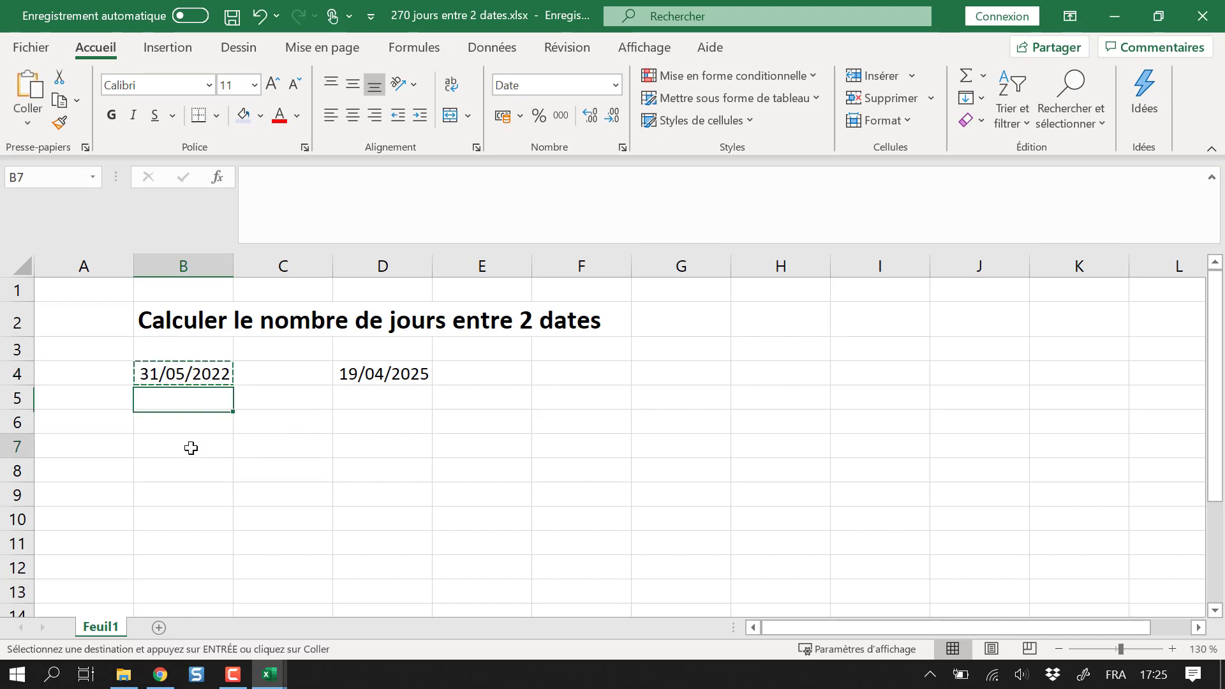
left_click(208, 446)
key("ctrl+v")
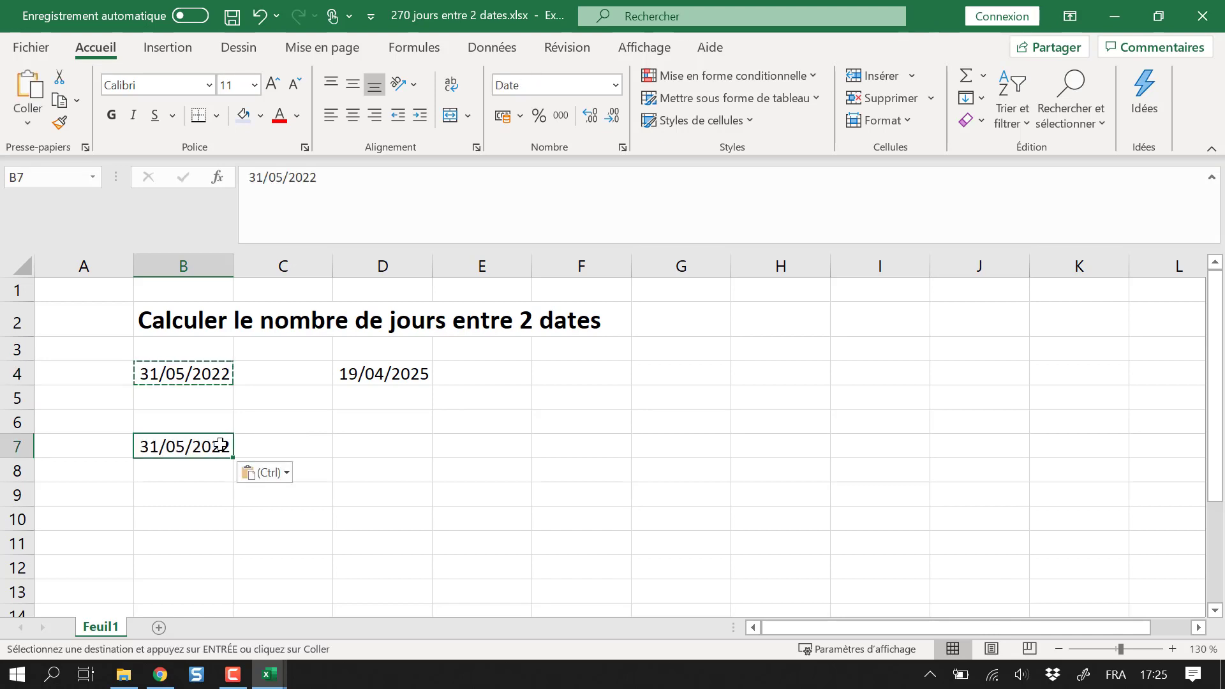
Change the number format of the copied date in B7 to Standard to reveal its serial number
left_click(279, 449)
left_click(215, 444)
left_click(616, 85)
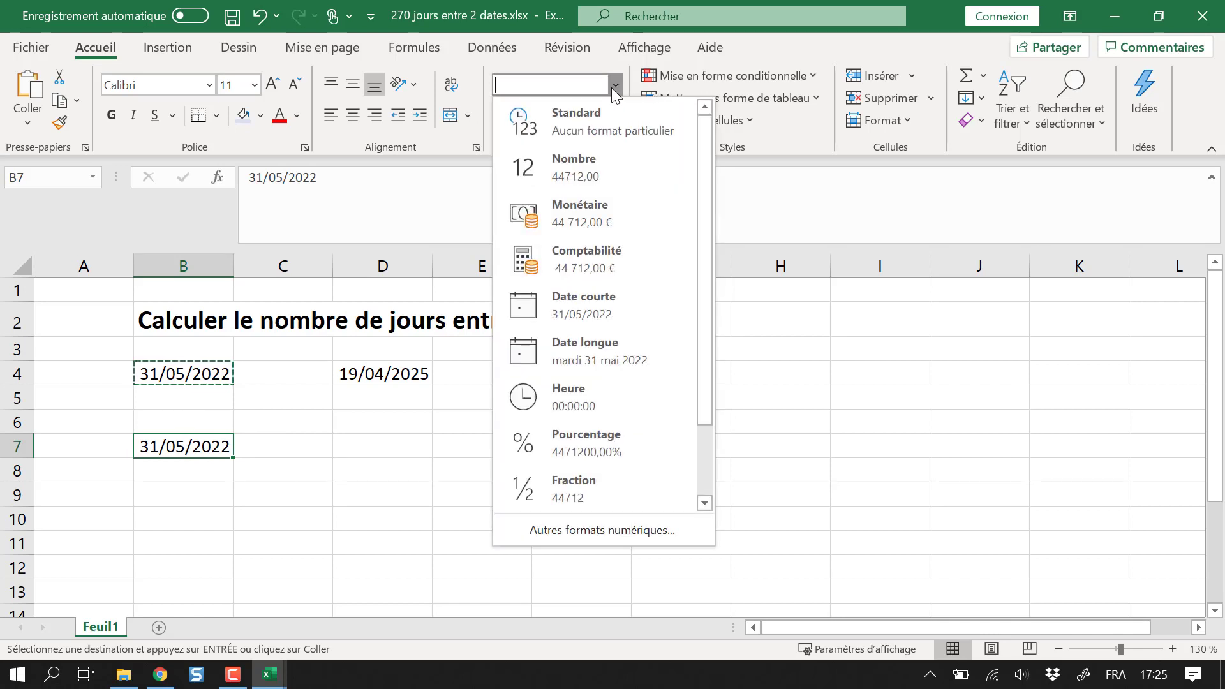
left_click(595, 134)
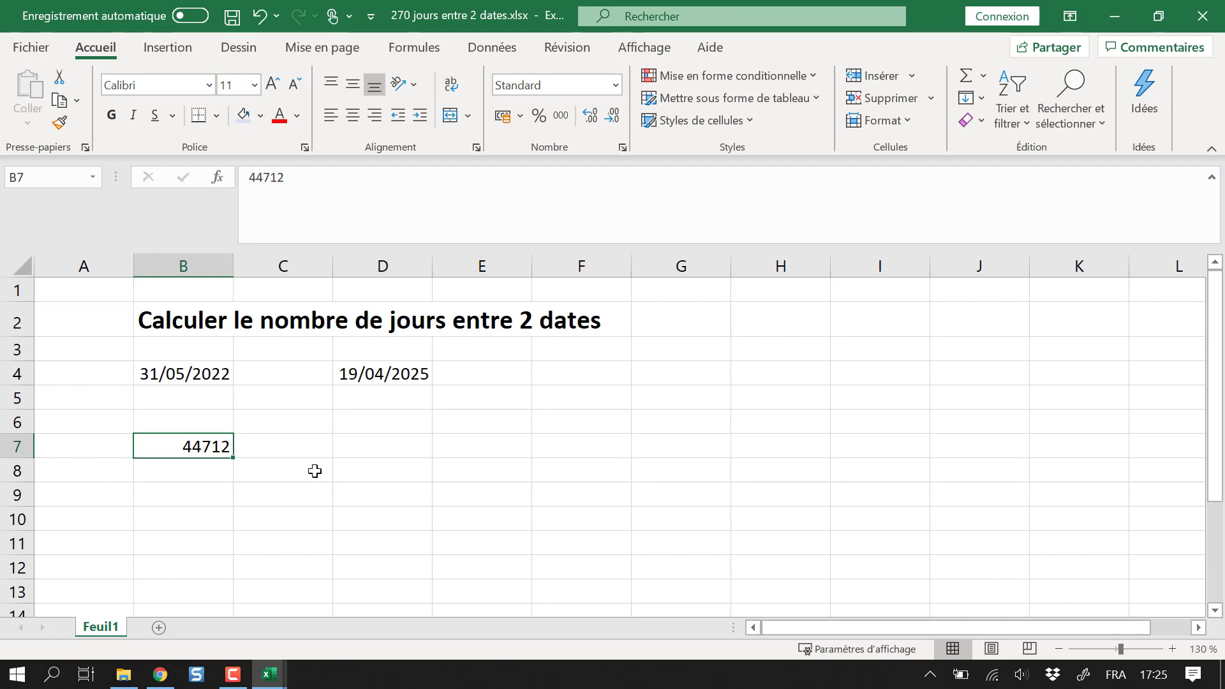
key("Down")
key("Up")
key("Down")
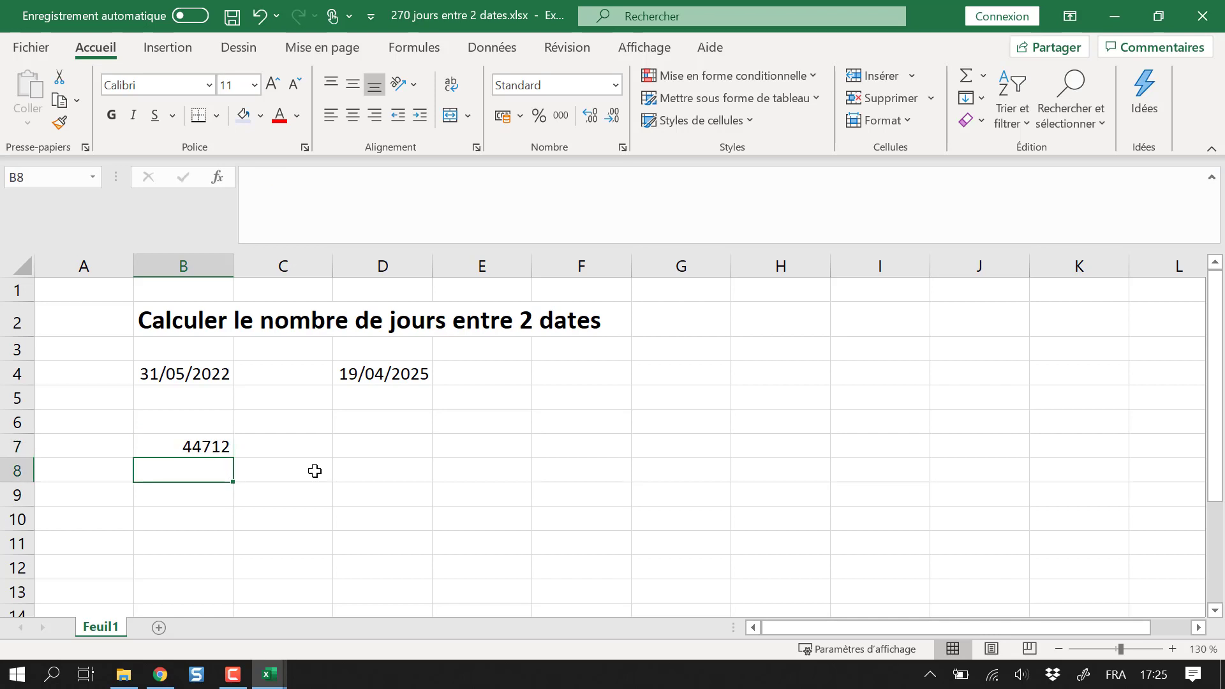
key("Up")
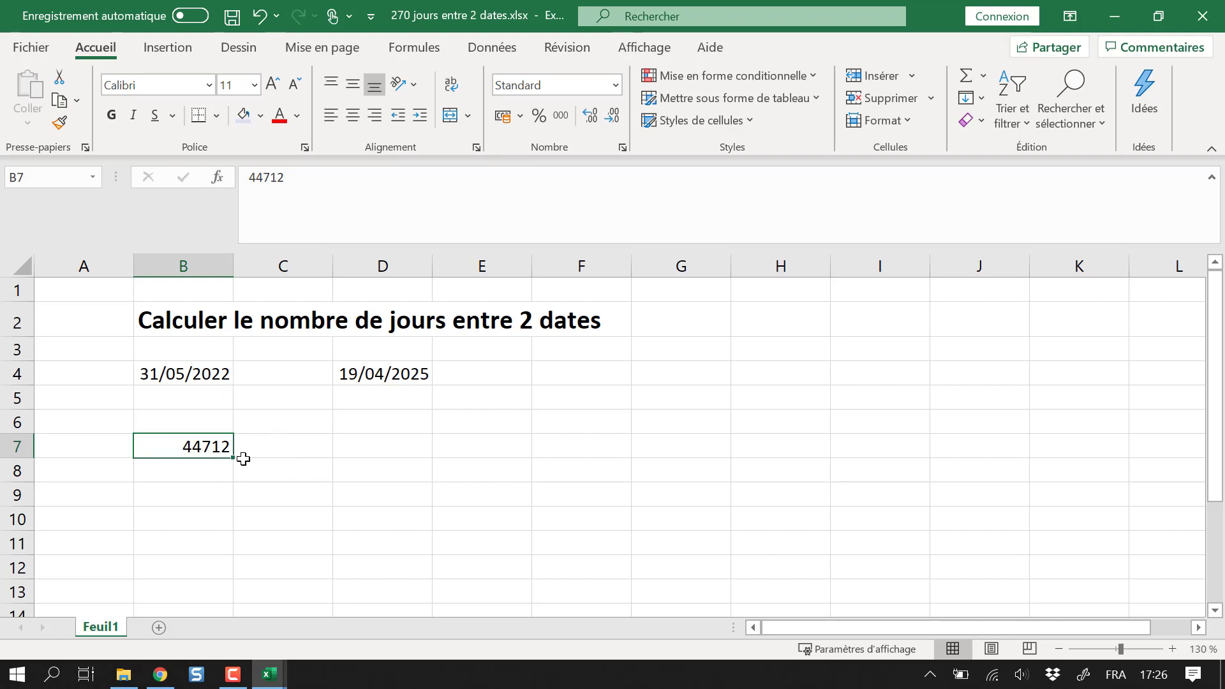
left_click(671, 375)
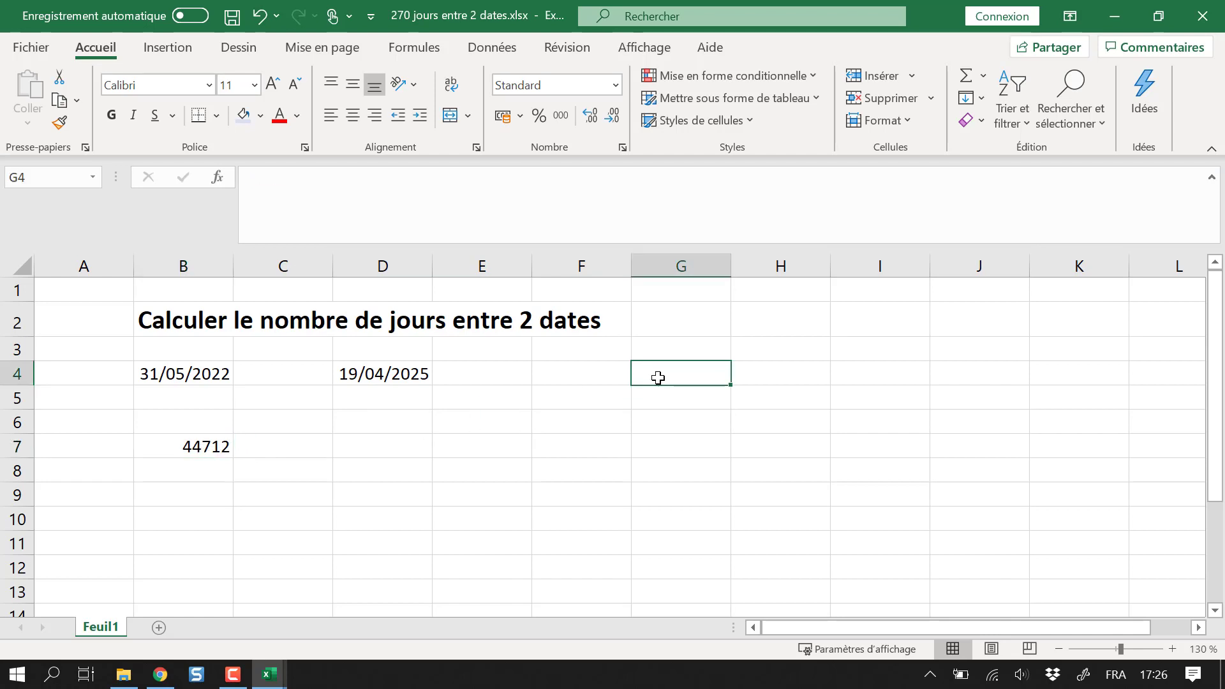
left_click(190, 377)
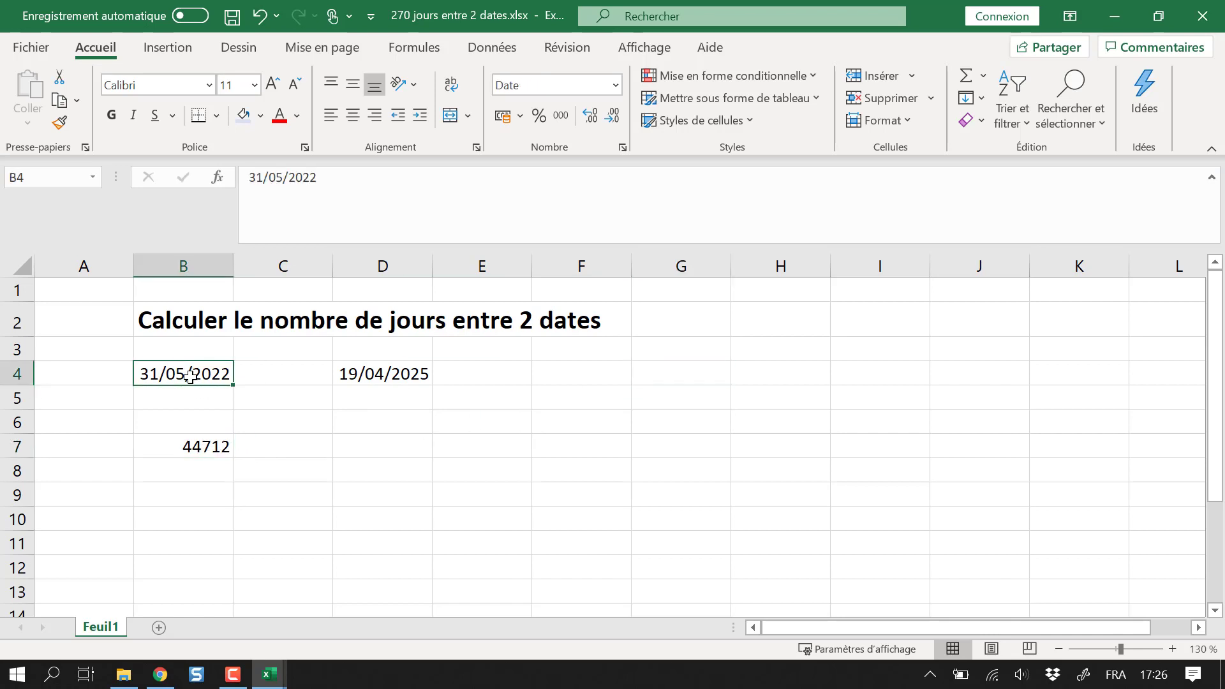
Try computing the difference between the two dates in G4 with the formula =B4-D4
left_click(685, 371)
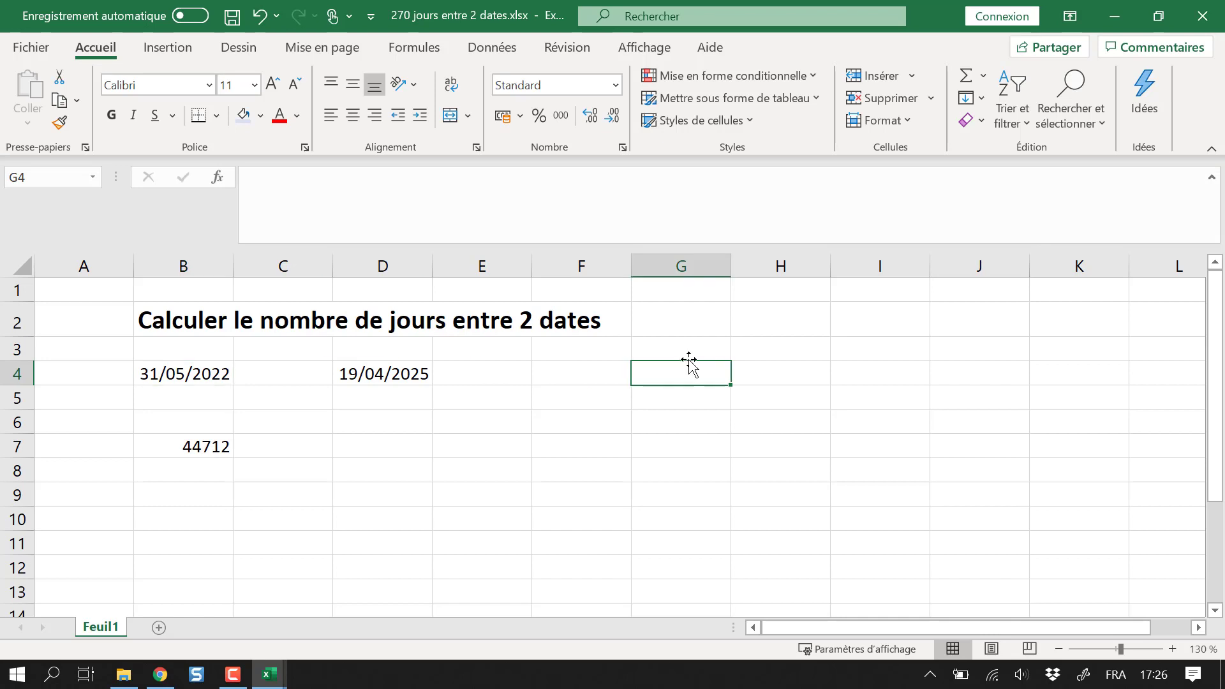
type("=")
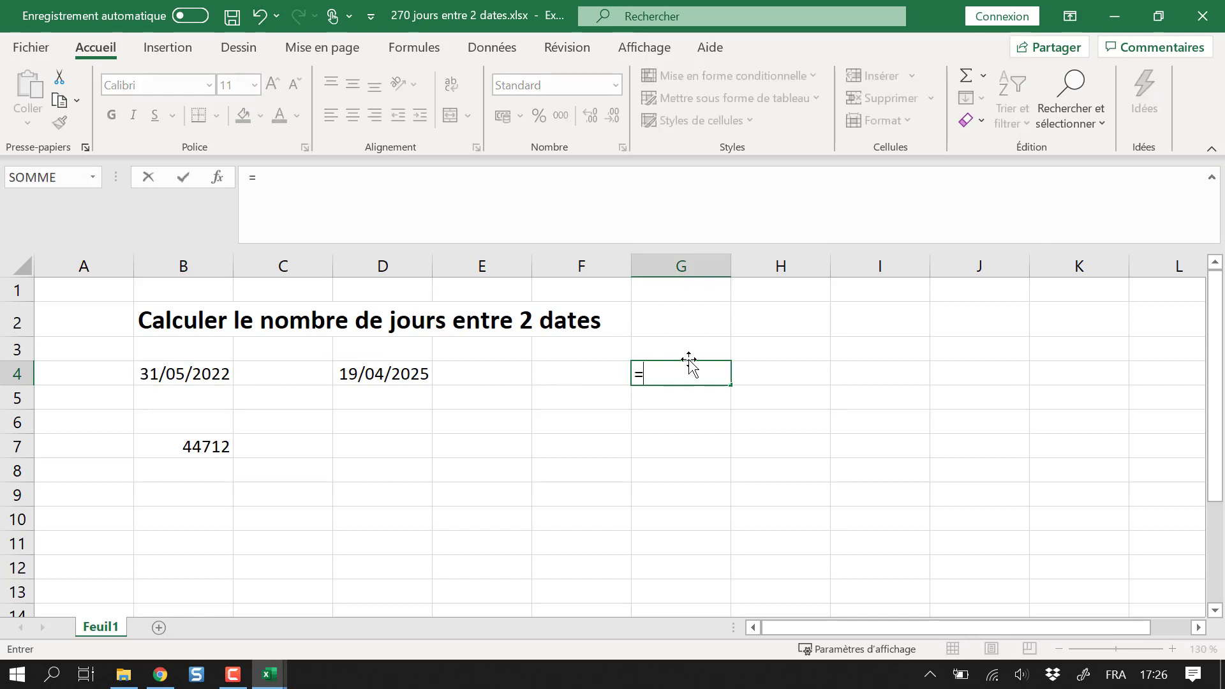
key("Left")
key("Left")
key("Left")
key("Left")
key("Left")
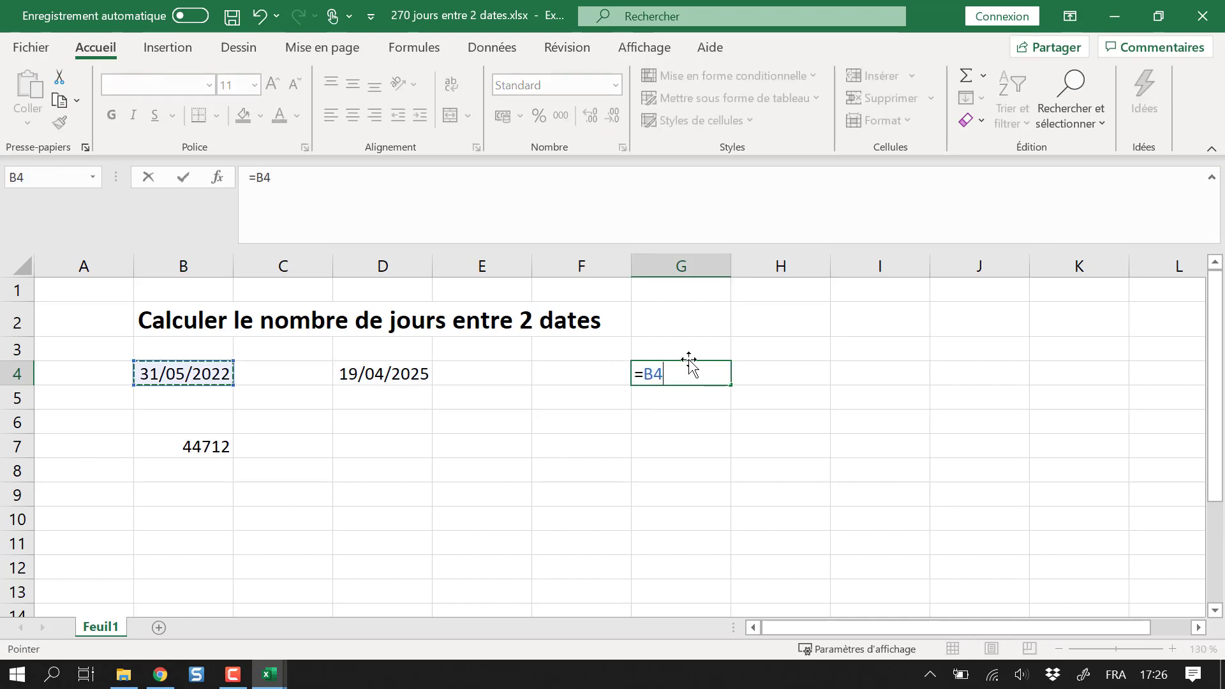
type("-")
key("Left")
key("Left")
key("Left")
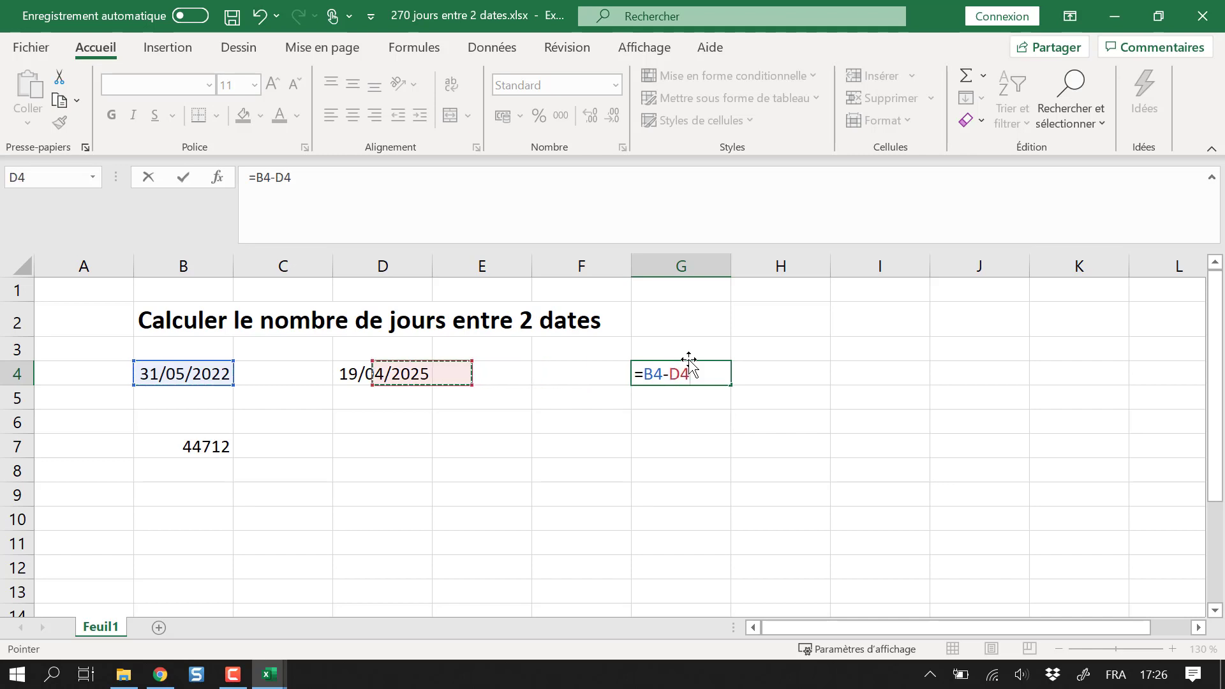
key("Return")
key("Up")
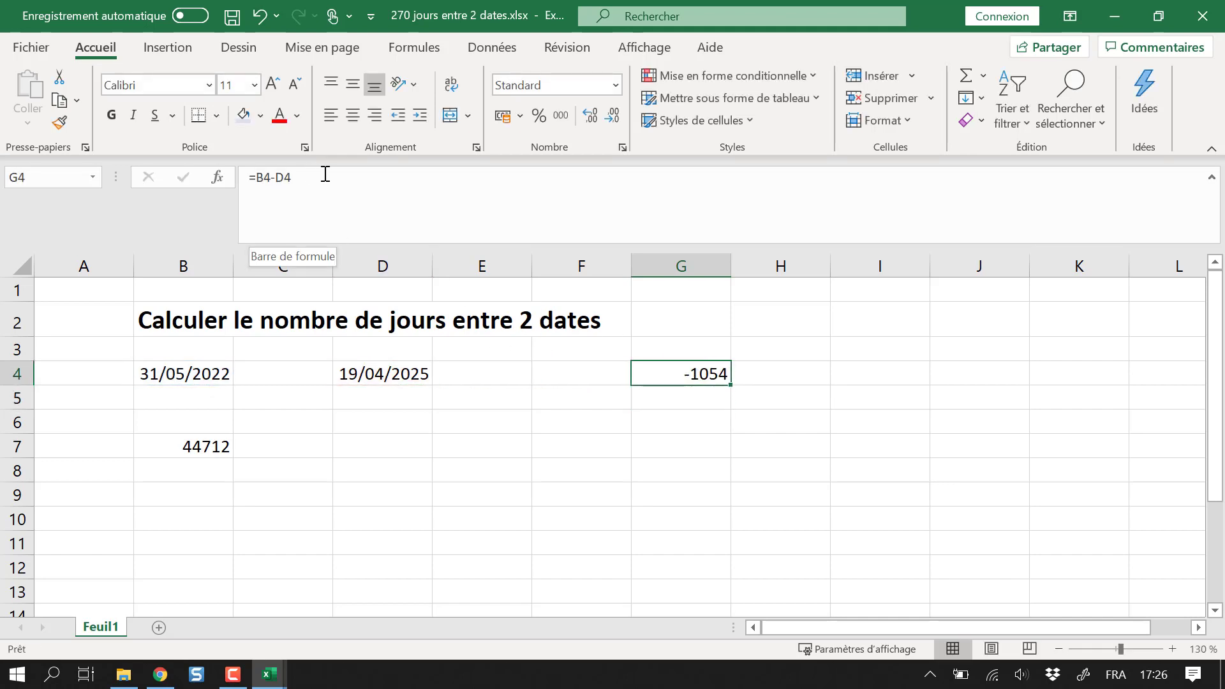
Replace the formula in G4 with =D4-B4 so the start date is subtracted from the end date
left_click_drag(323, 175, 241, 175)
type("=")
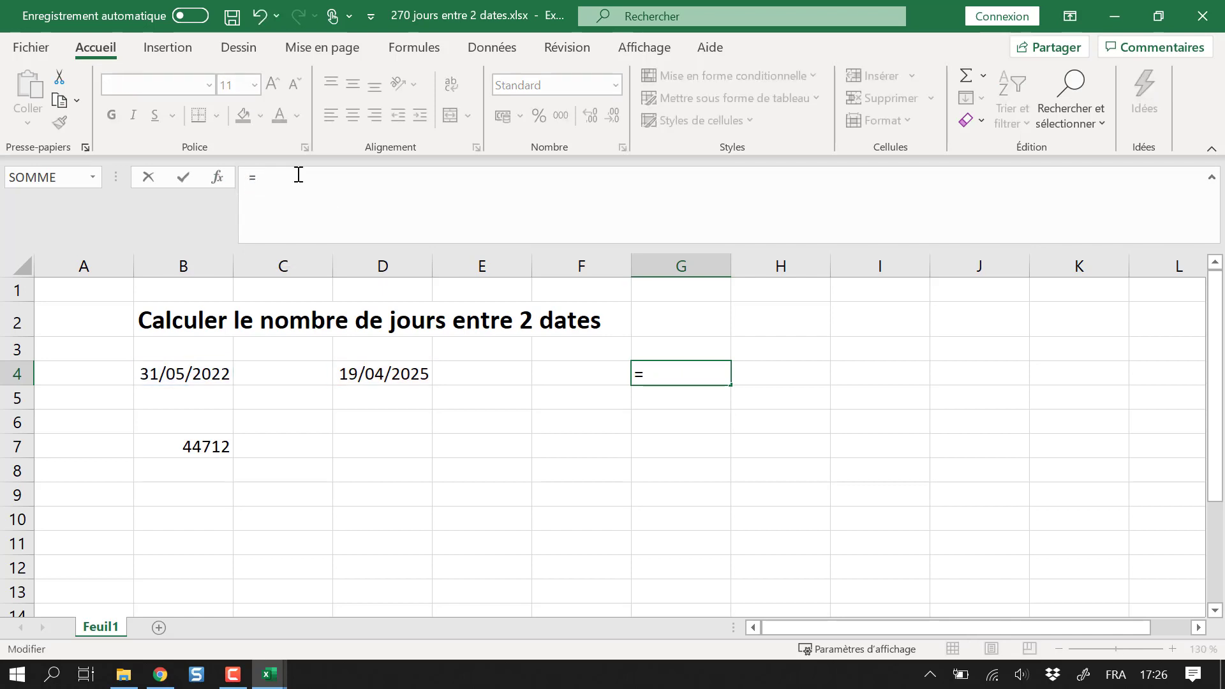
left_click(395, 375)
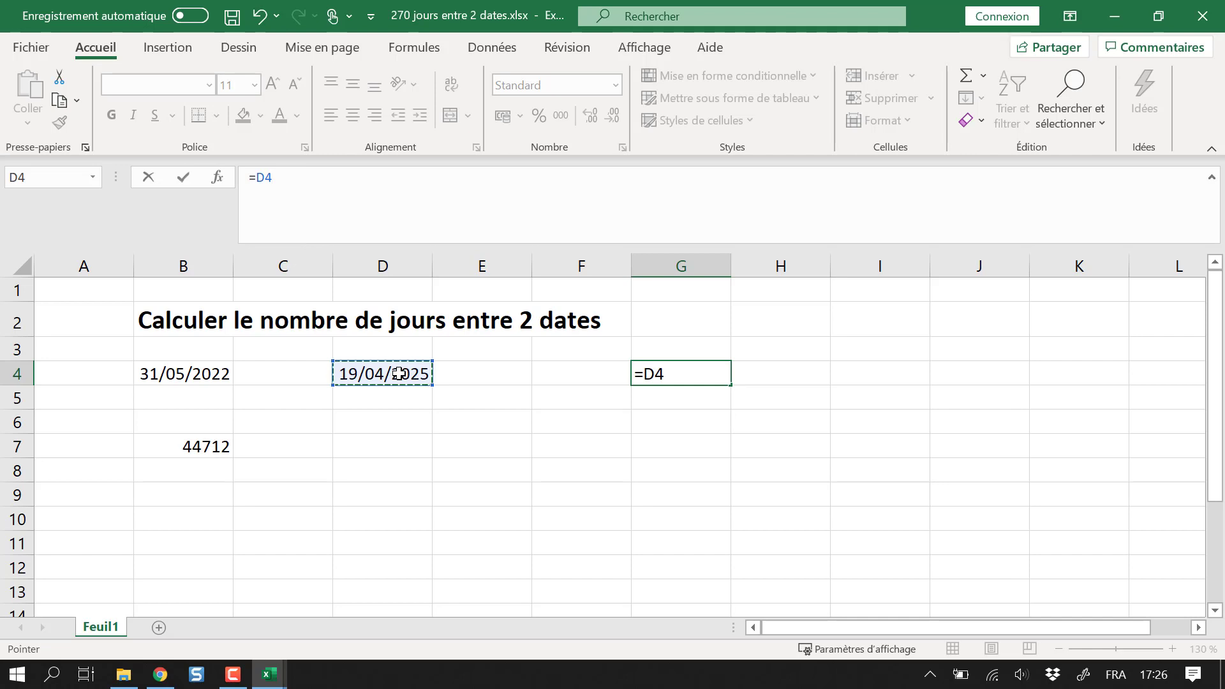
type("-")
left_click(220, 381)
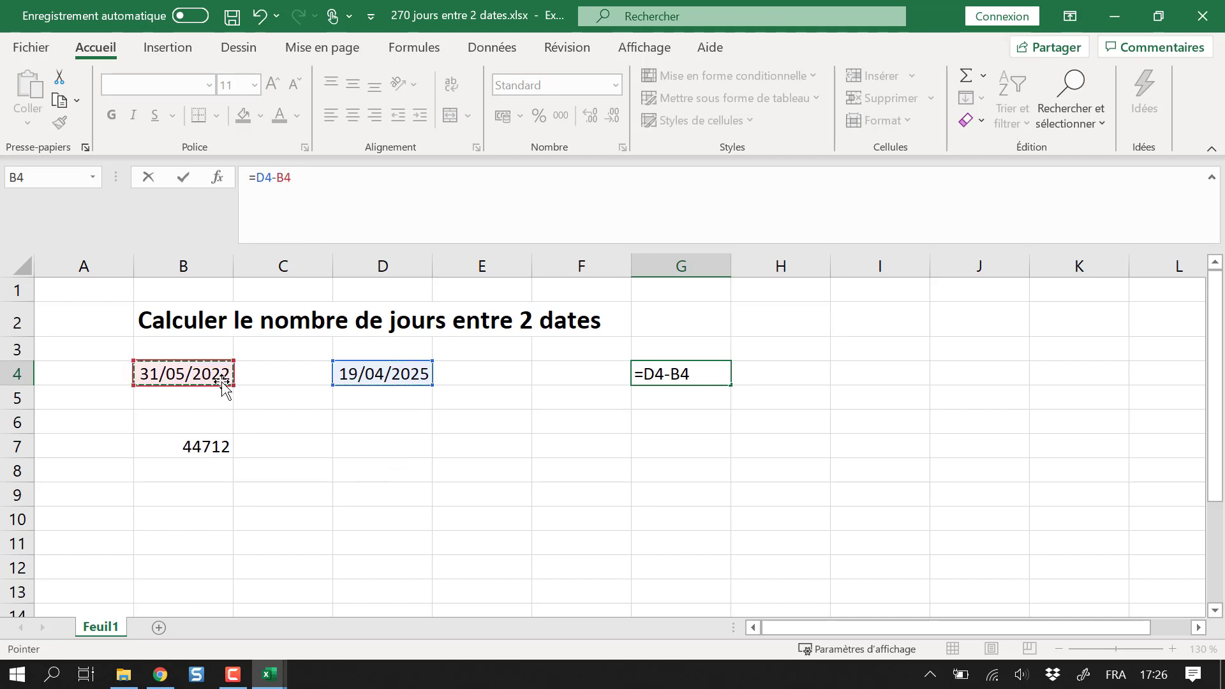
key("Return")
key("Up")
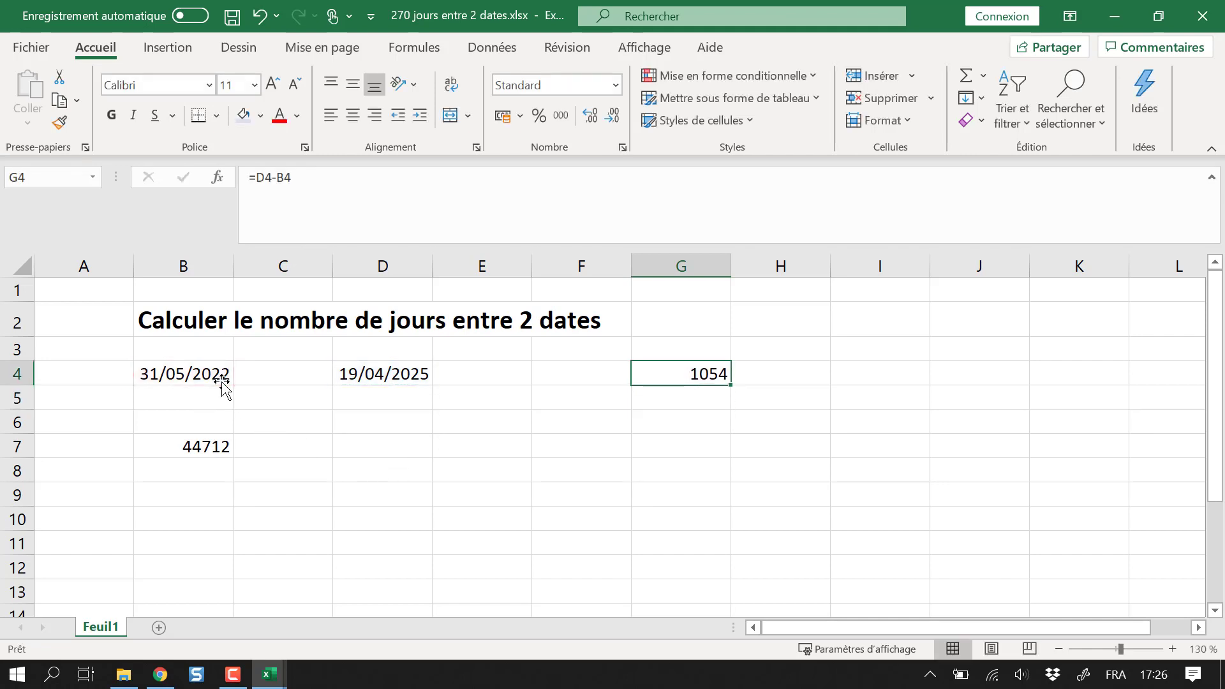
key("Down")
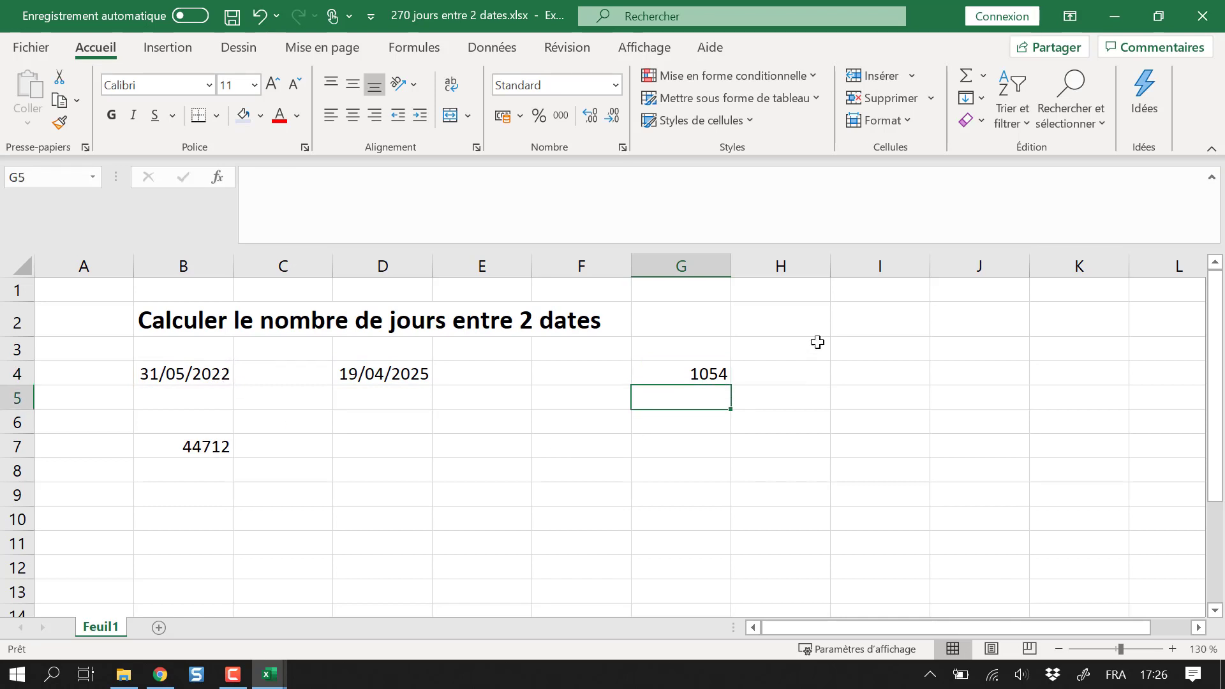
Calculate the days between the two dates in G6 with the formula =JOURS(D4;B4)
left_click(711, 367)
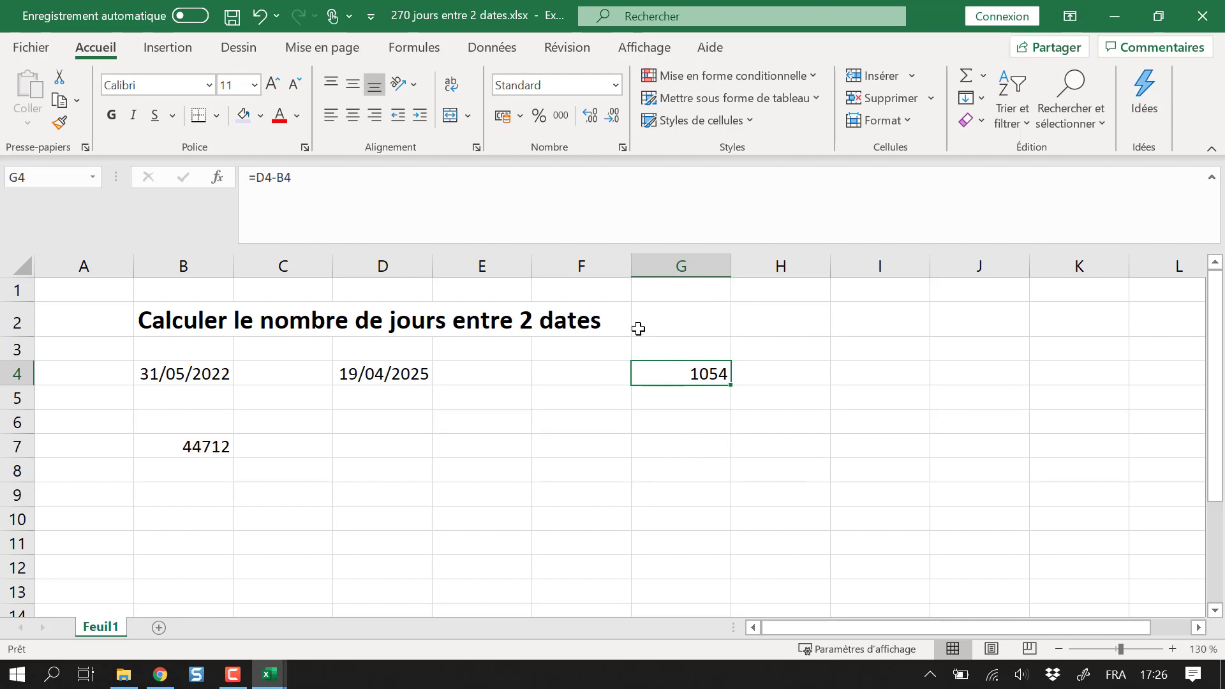
left_click(675, 445)
left_click(711, 368)
left_click(680, 419)
type("=jours(")
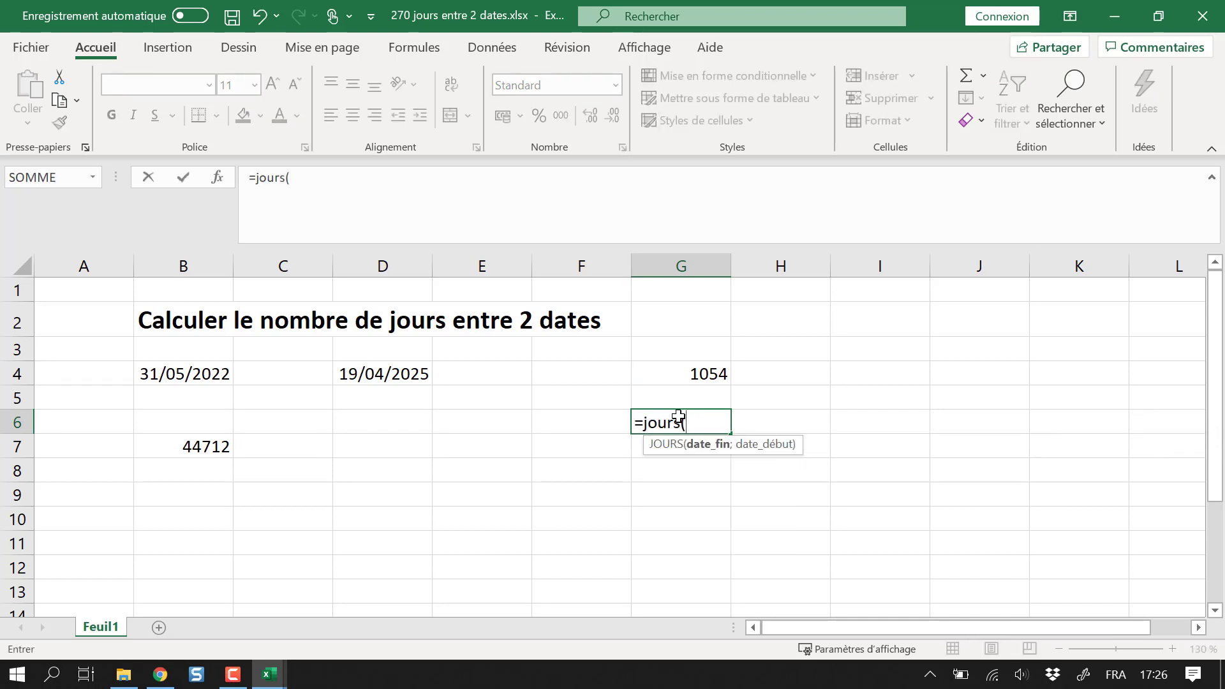
left_click(401, 373)
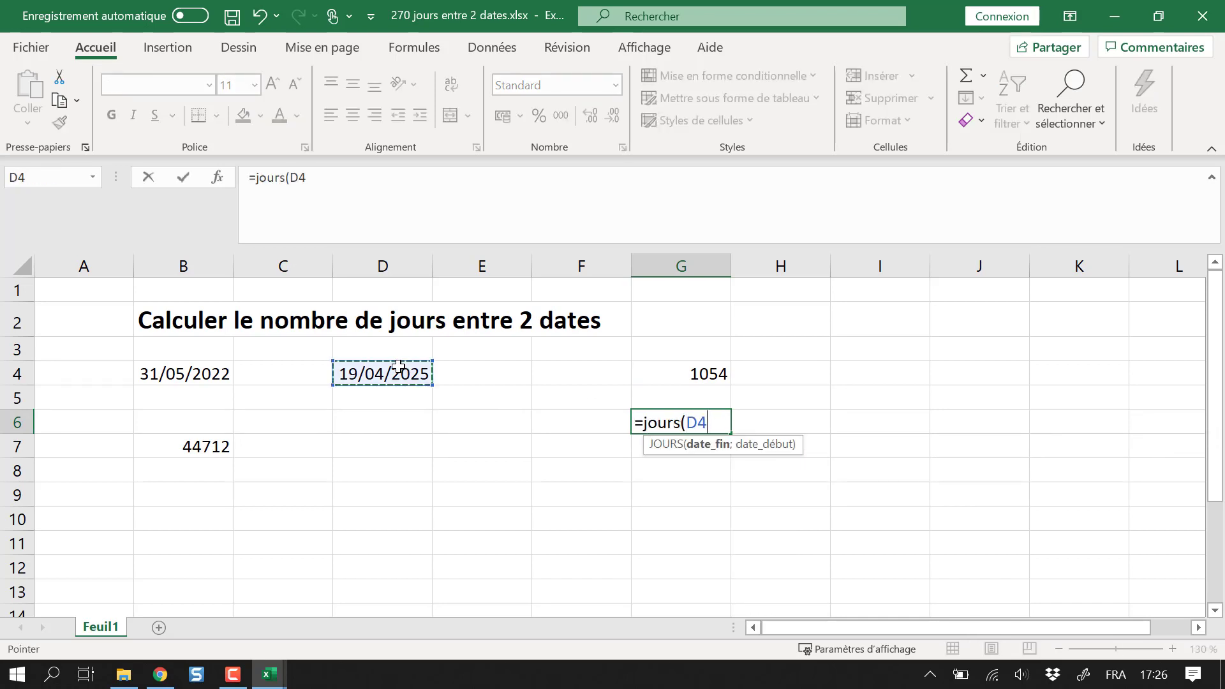
type(";")
left_click(218, 369)
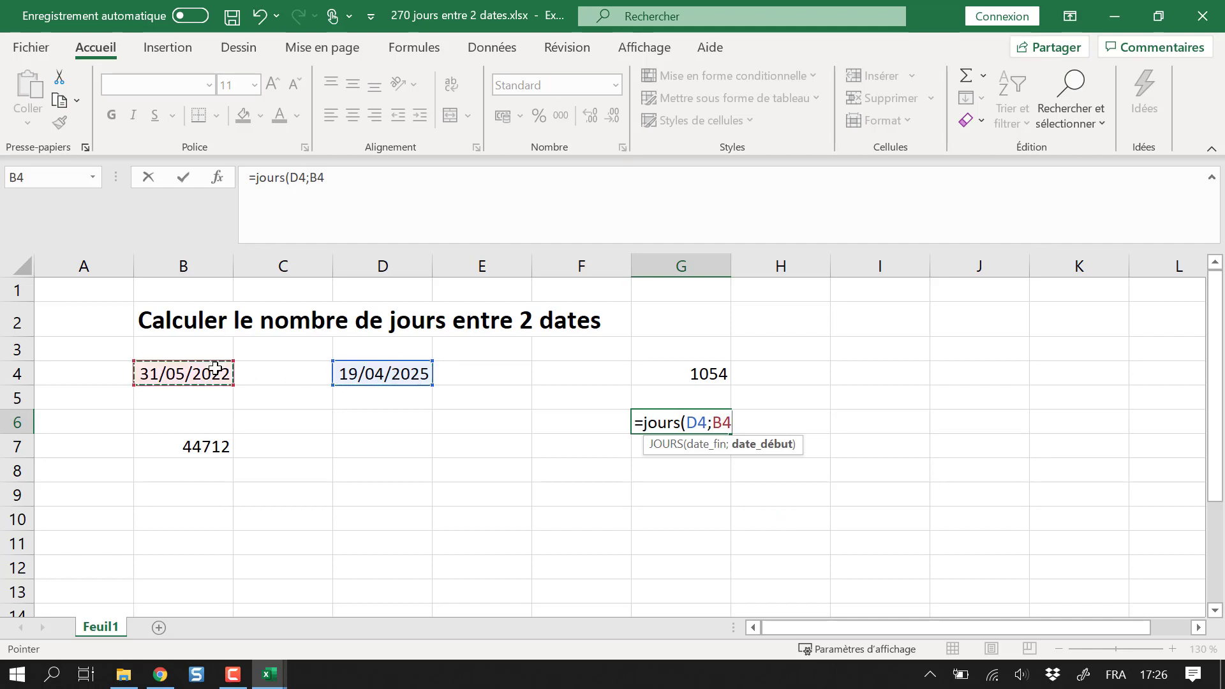
type(")")
key("Return")
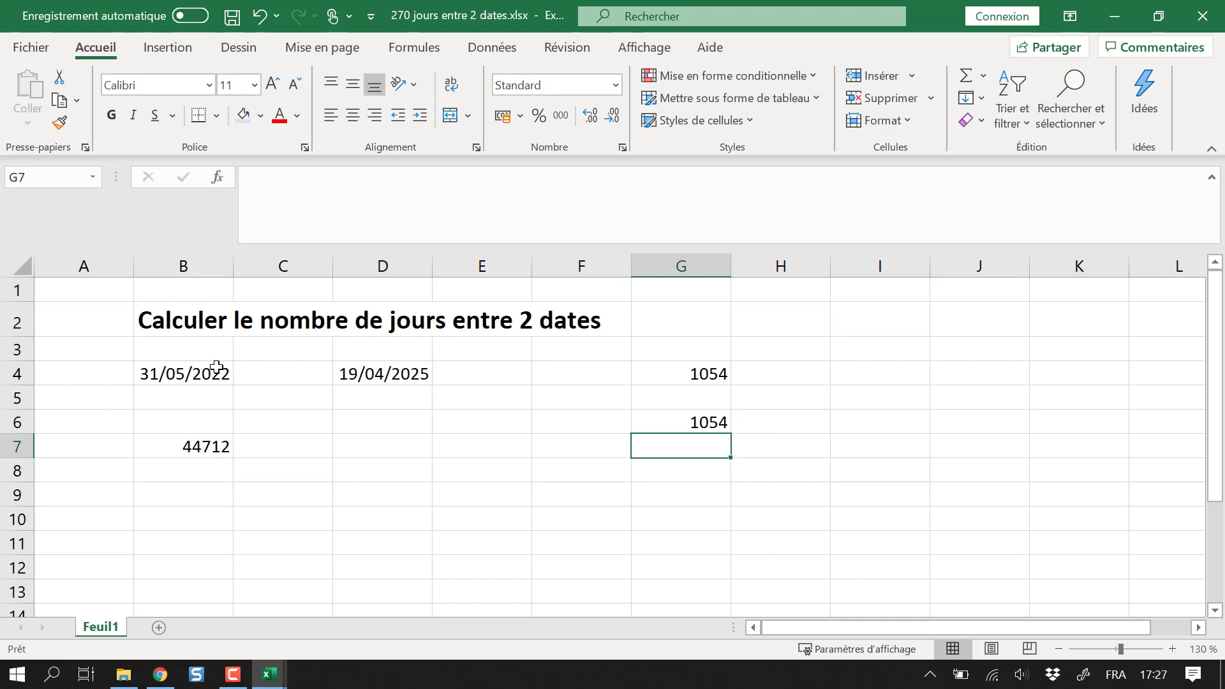
Compare the subtraction formula in G4 with the JOURS formula in G6 and examine the function's arguments
key("Up")
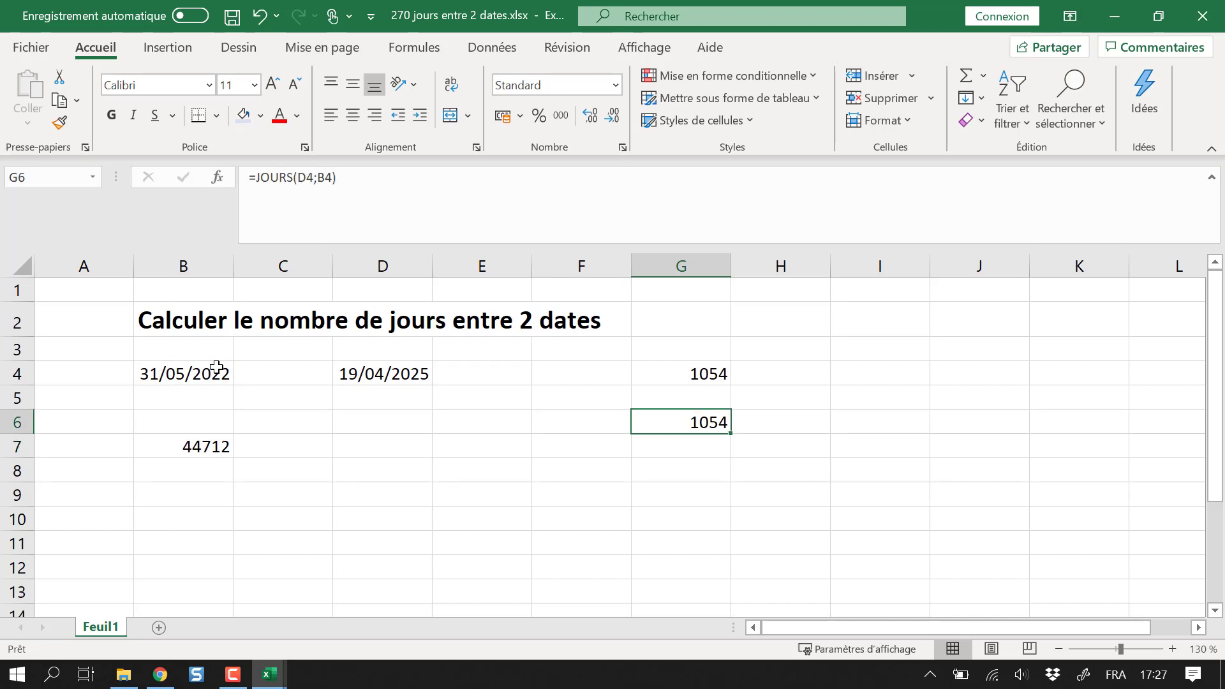
key("Up")
key("Up")
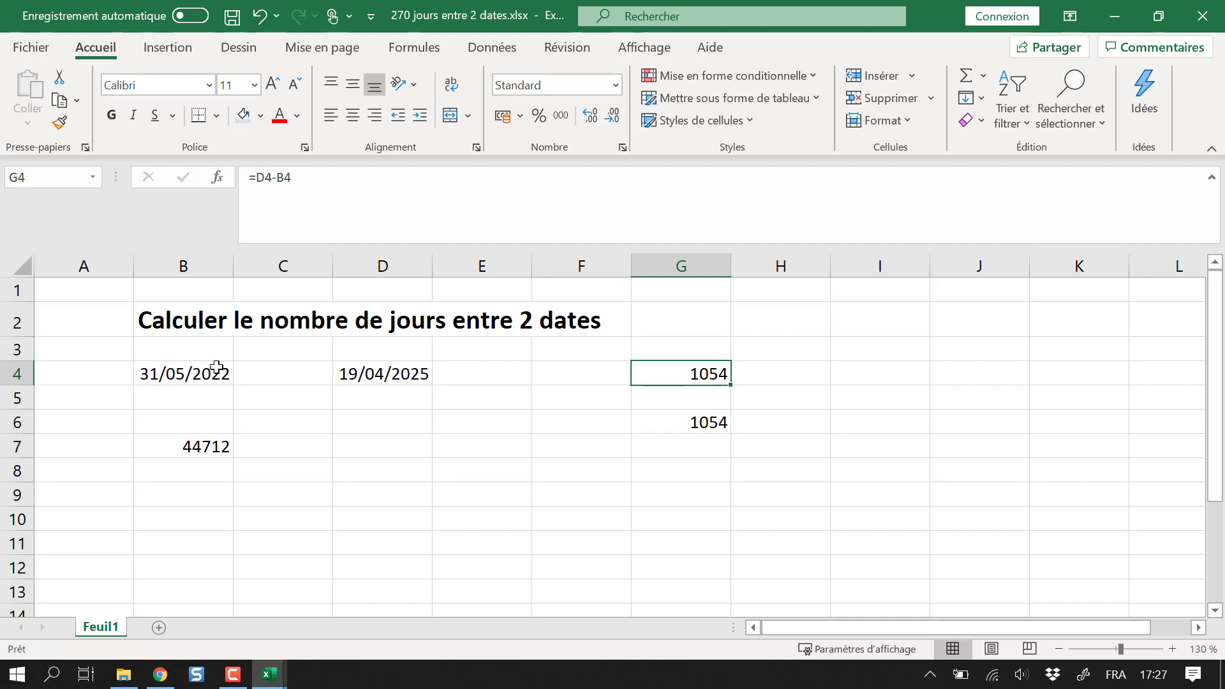
key("Down")
key("Down")
key("Down")
key("Up")
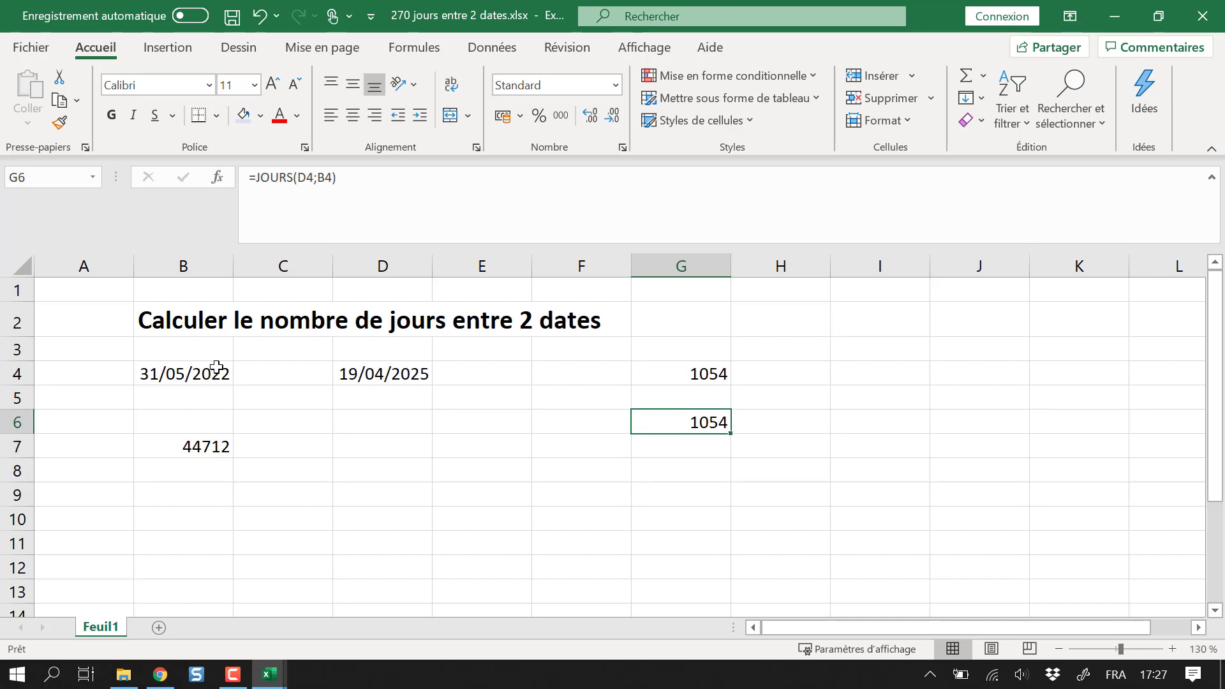
left_click(274, 179)
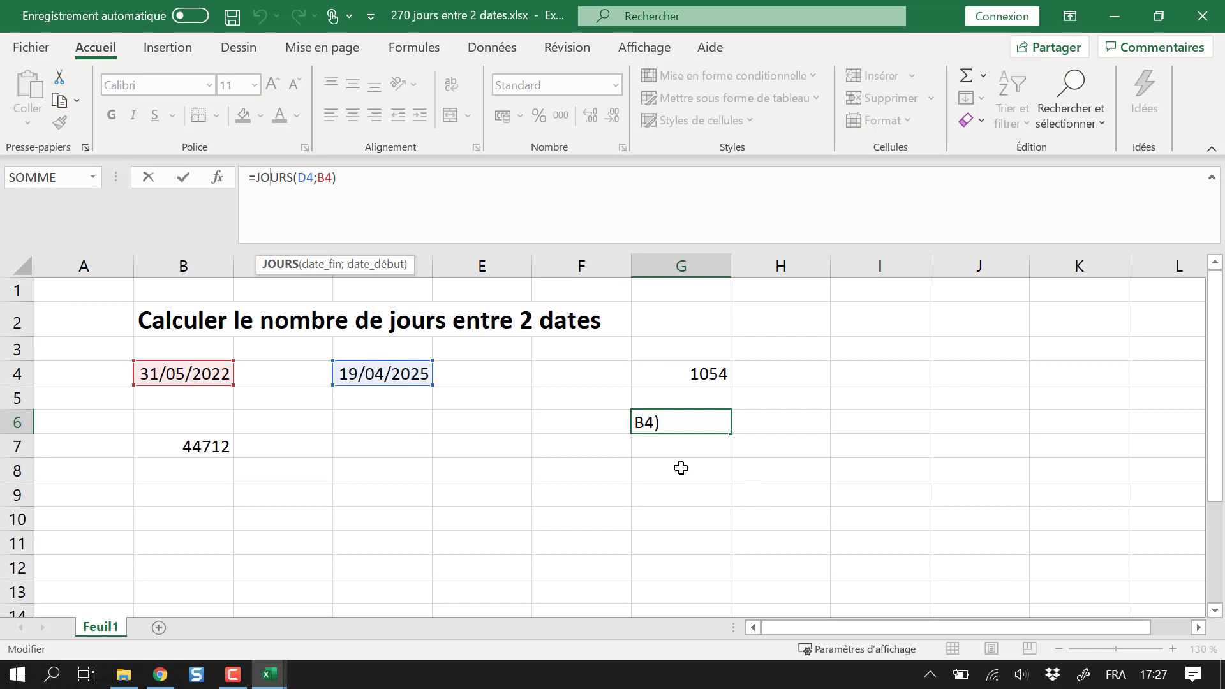
key("Escape")
Calculate the days between two typed dates in I6 with the formula =JOURS("19/04/2025";"31/05/2022")
left_click(782, 420)
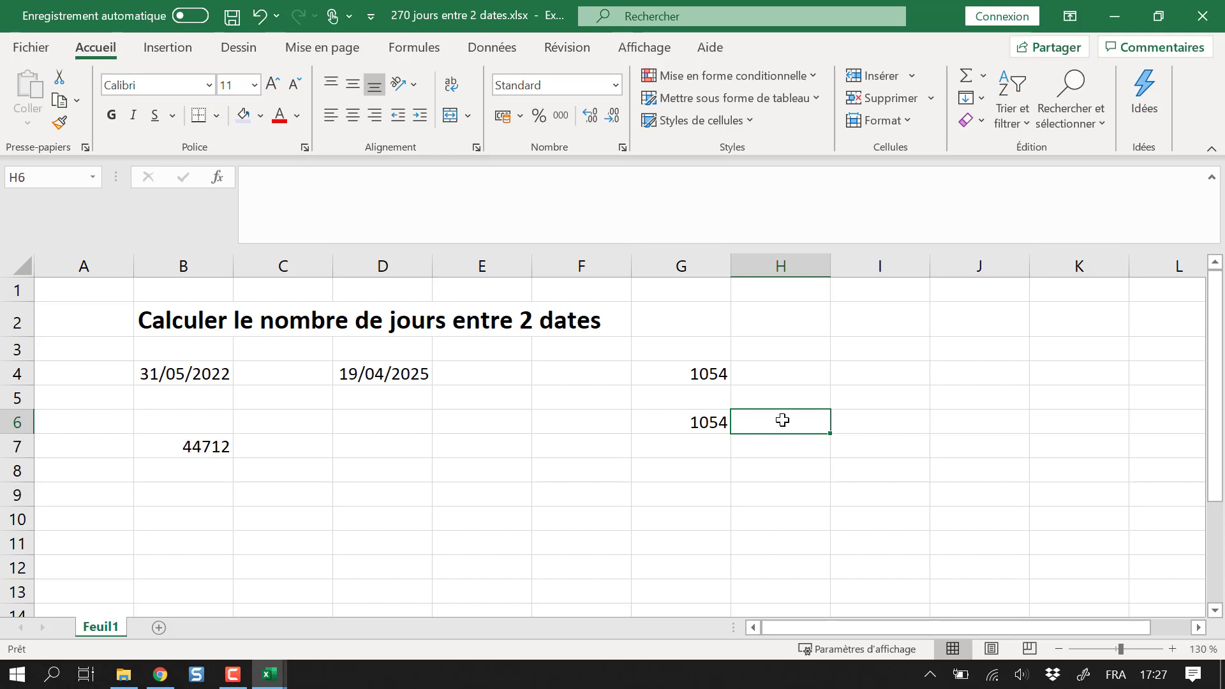
key("Right")
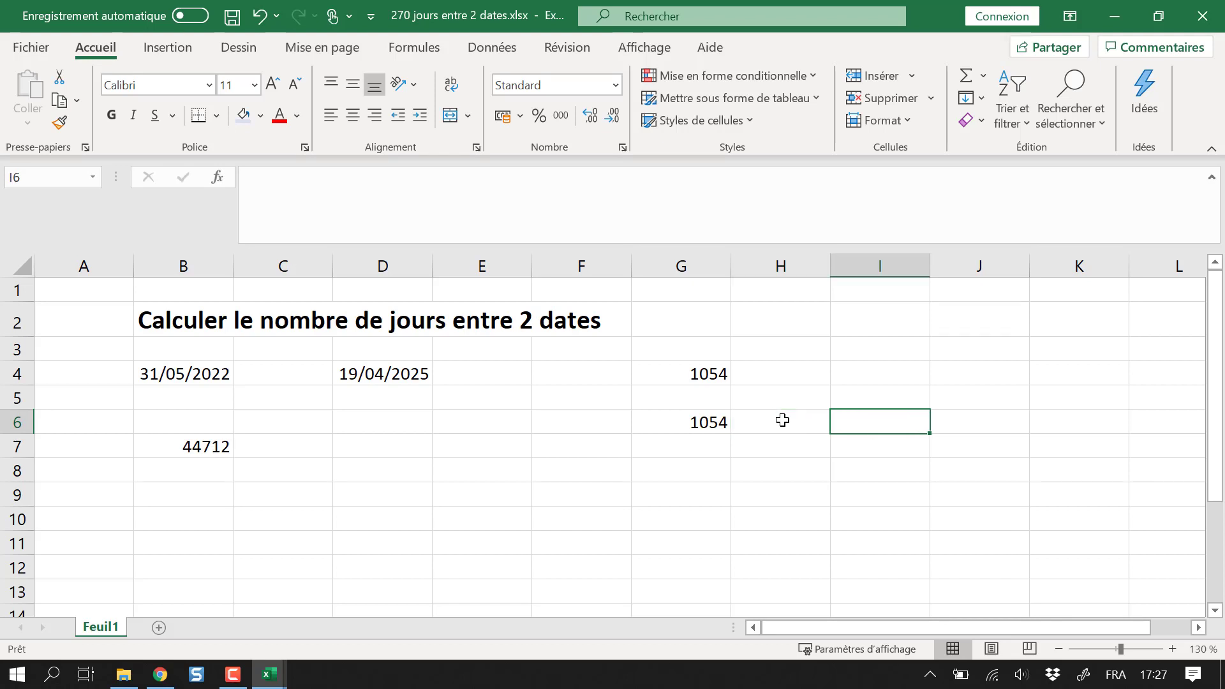
type("=jours(")
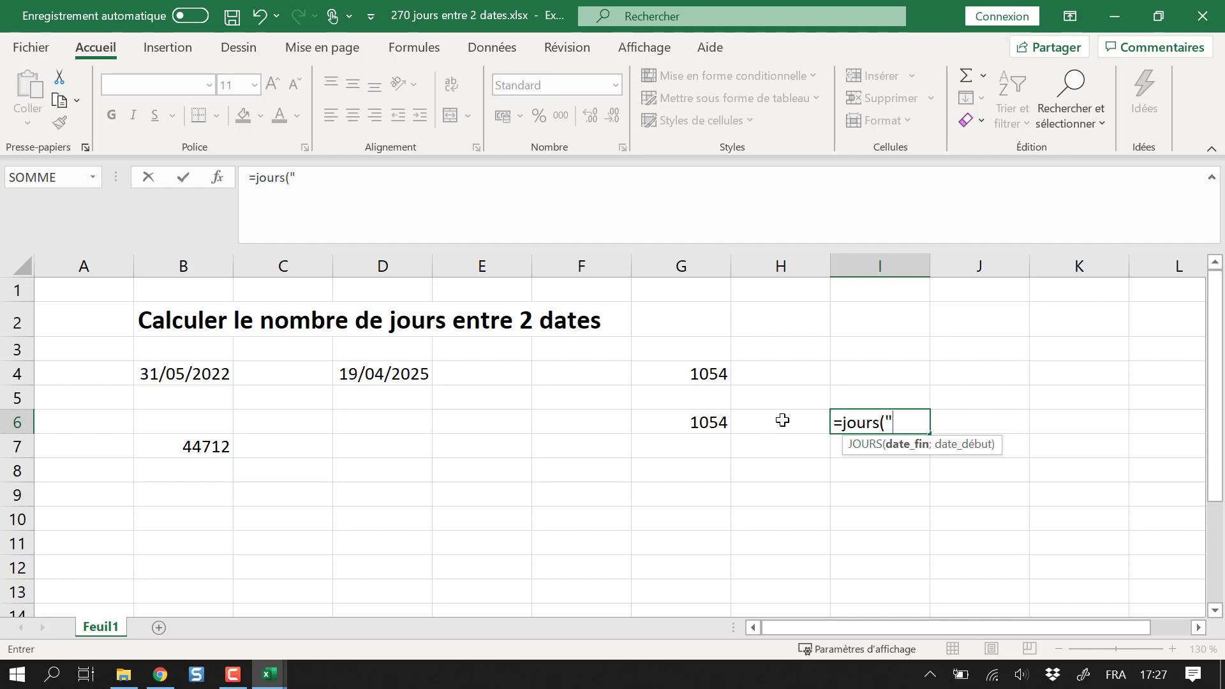
type("\"19/04/20")
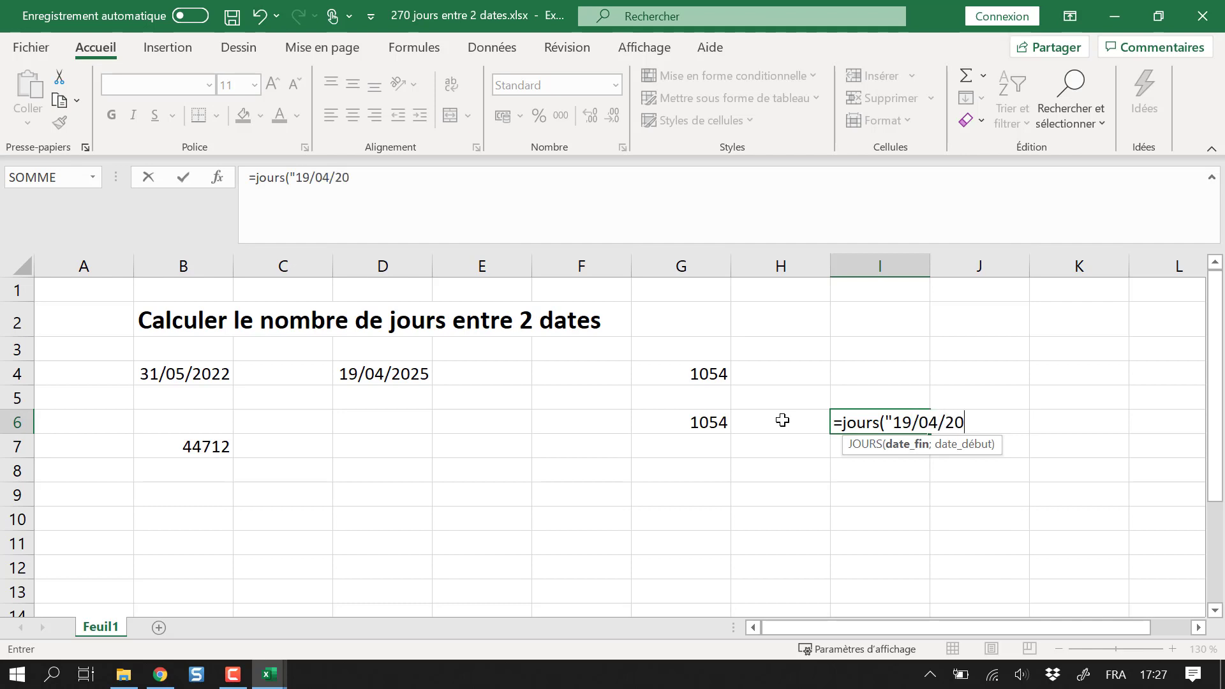
type("25\";\"")
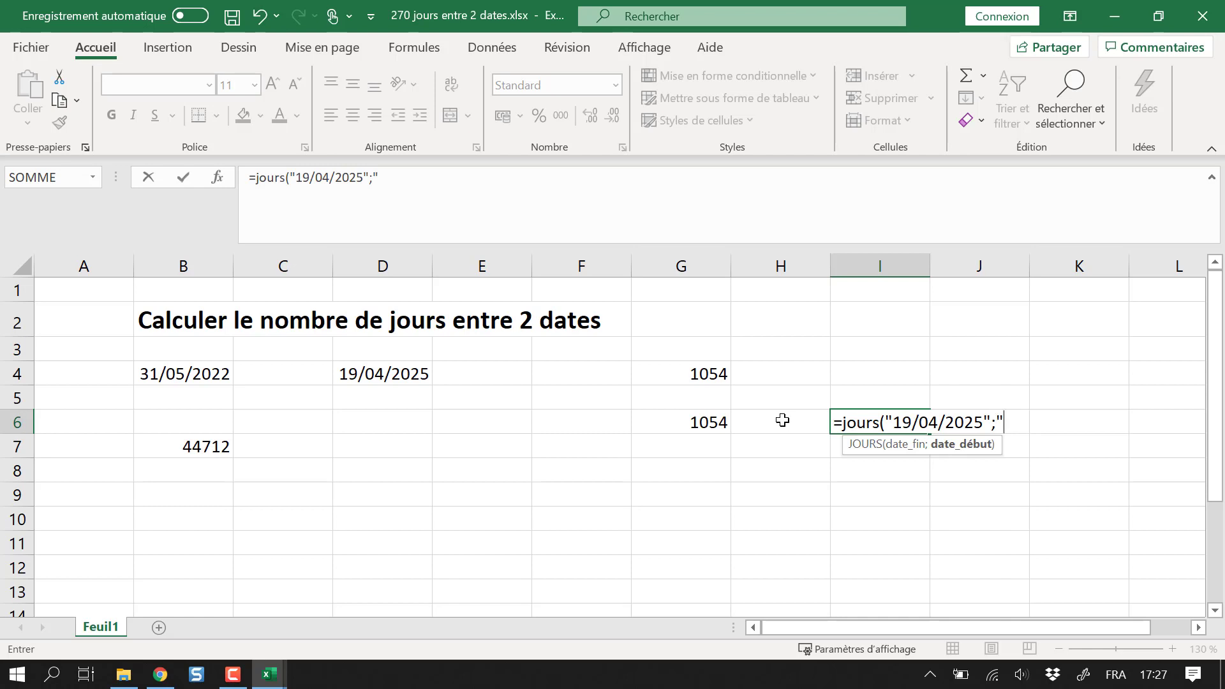
type("31/05/202")
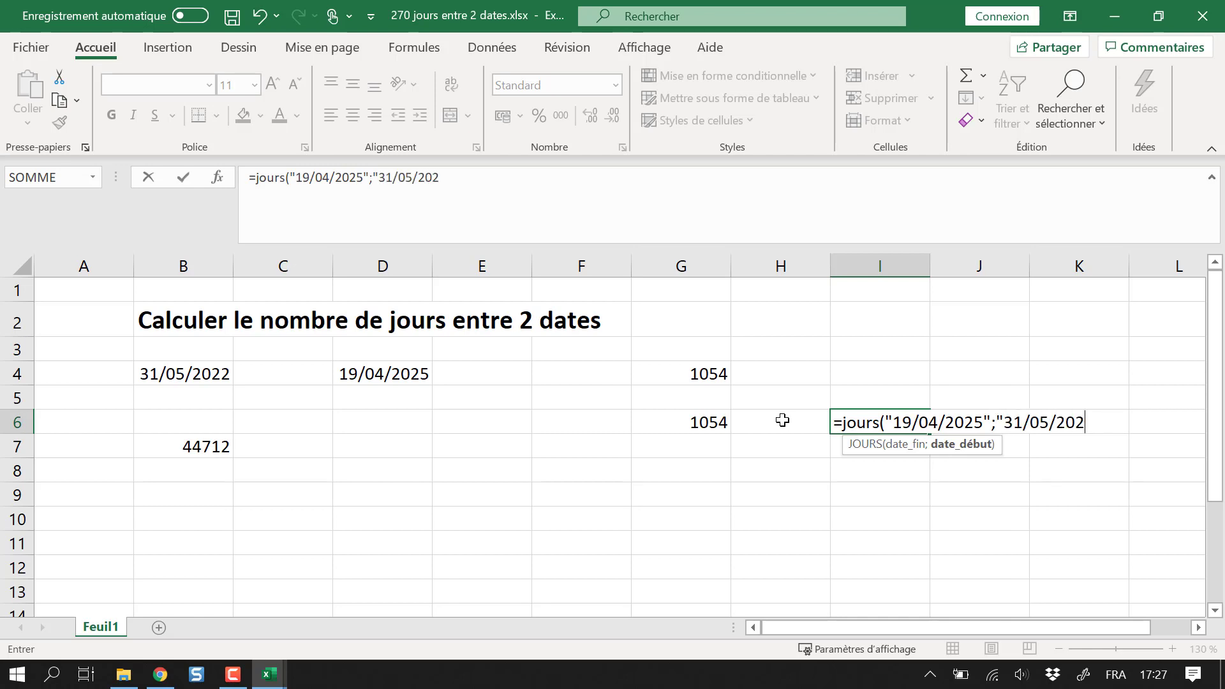
type("2\")")
key("Return")
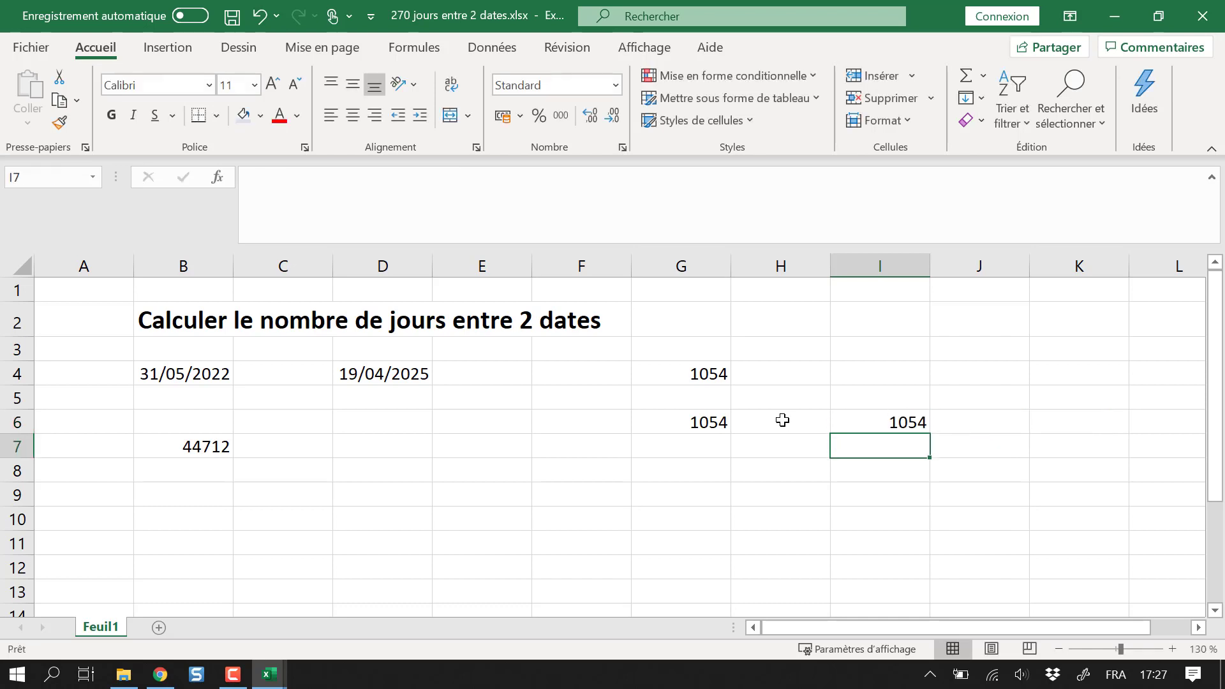
Copy the two quoted dates from the JOURS formula in I6 without altering that formula
left_click(877, 421)
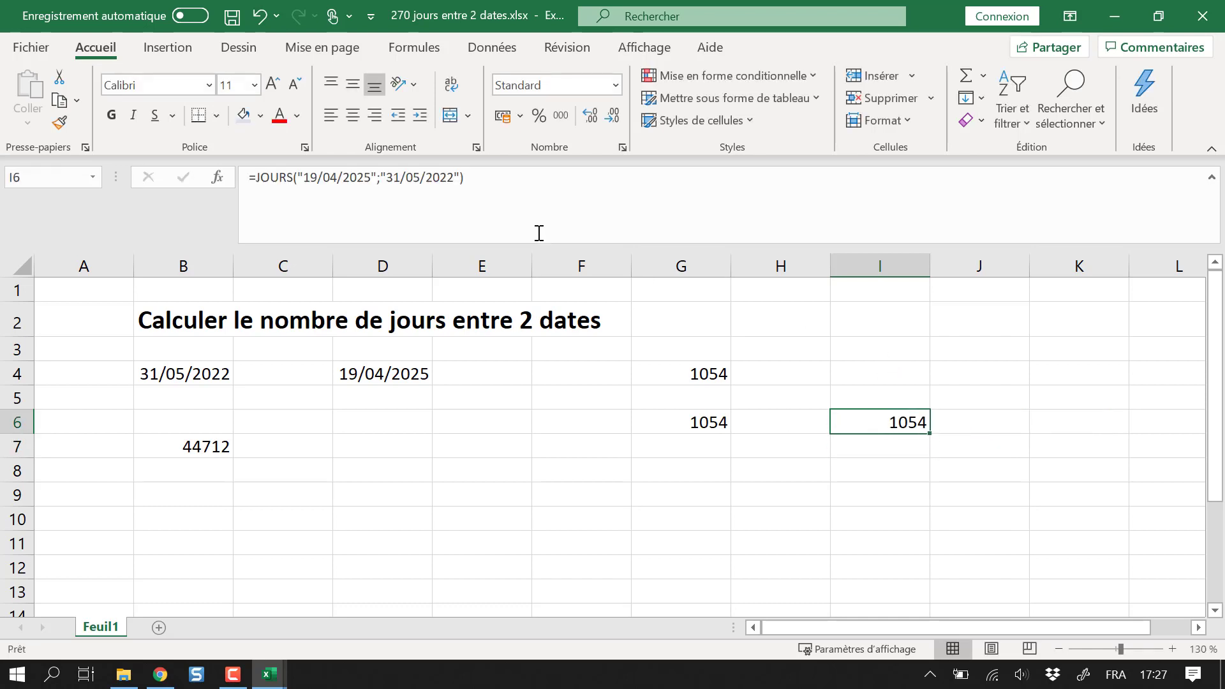
left_click_drag(464, 177, 298, 177)
key("ctrl+c")
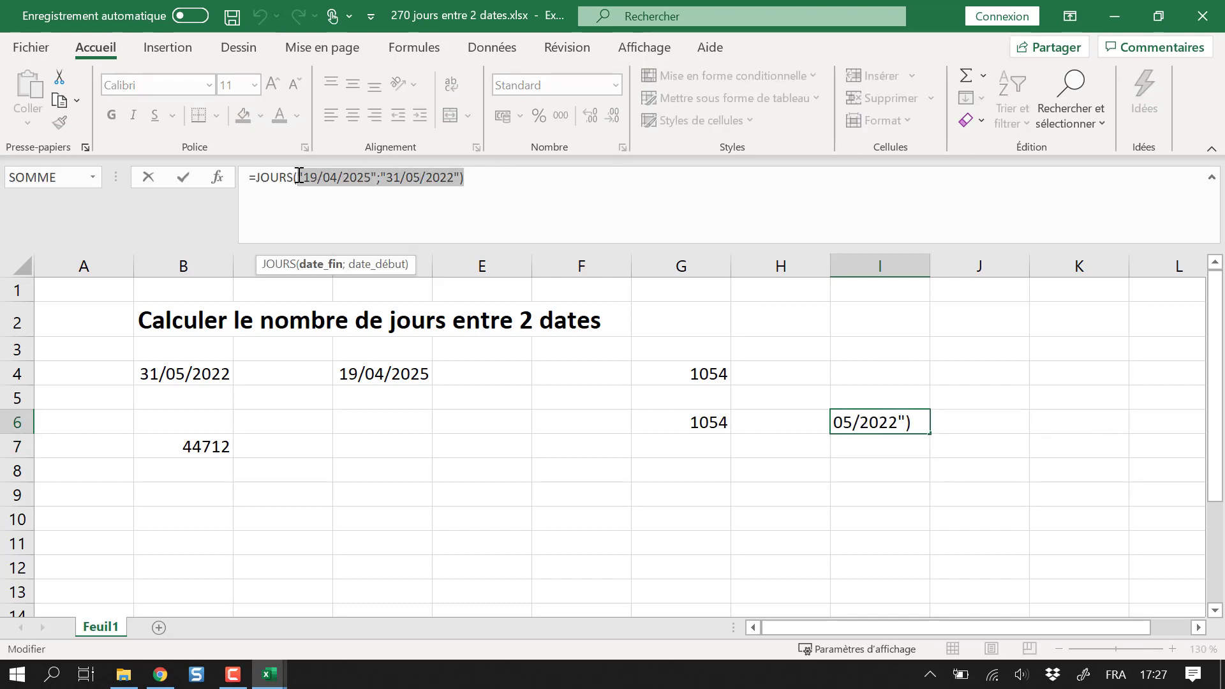
key("Escape")
Build the subtraction formula ="19/04/2025"-"31/05/2022" in I4 from the copied dates, replacing the semicolon with a minus sign
left_click(878, 370)
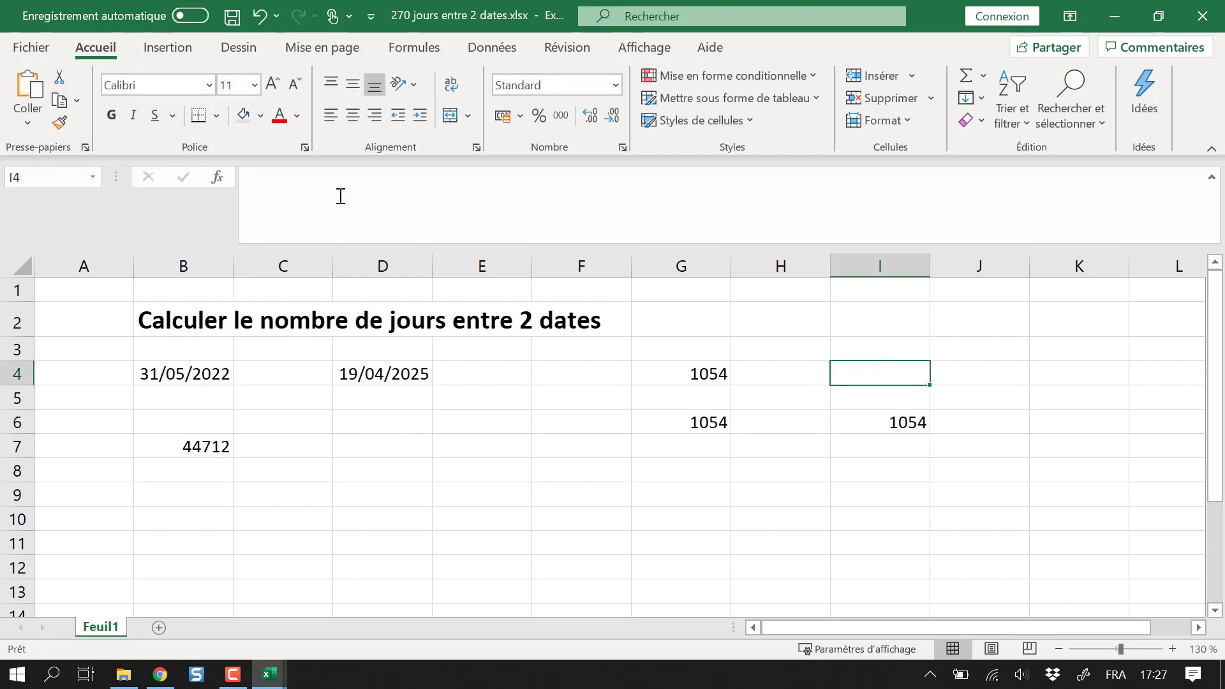
left_click(352, 187)
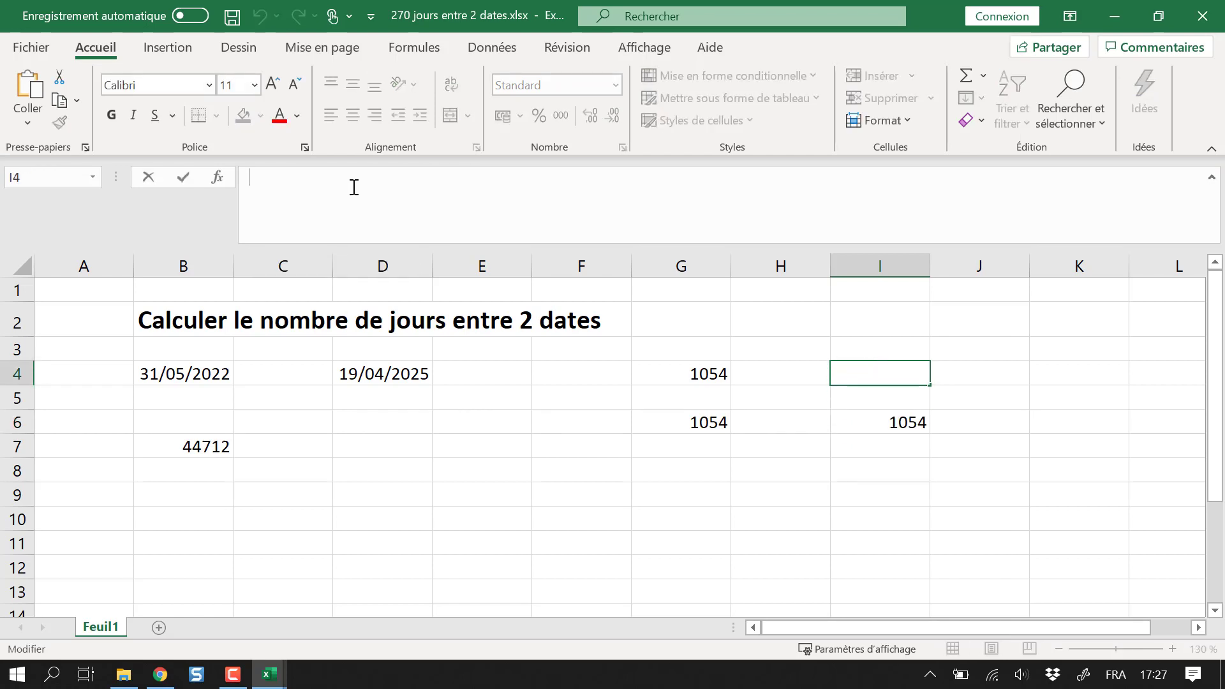
type("=")
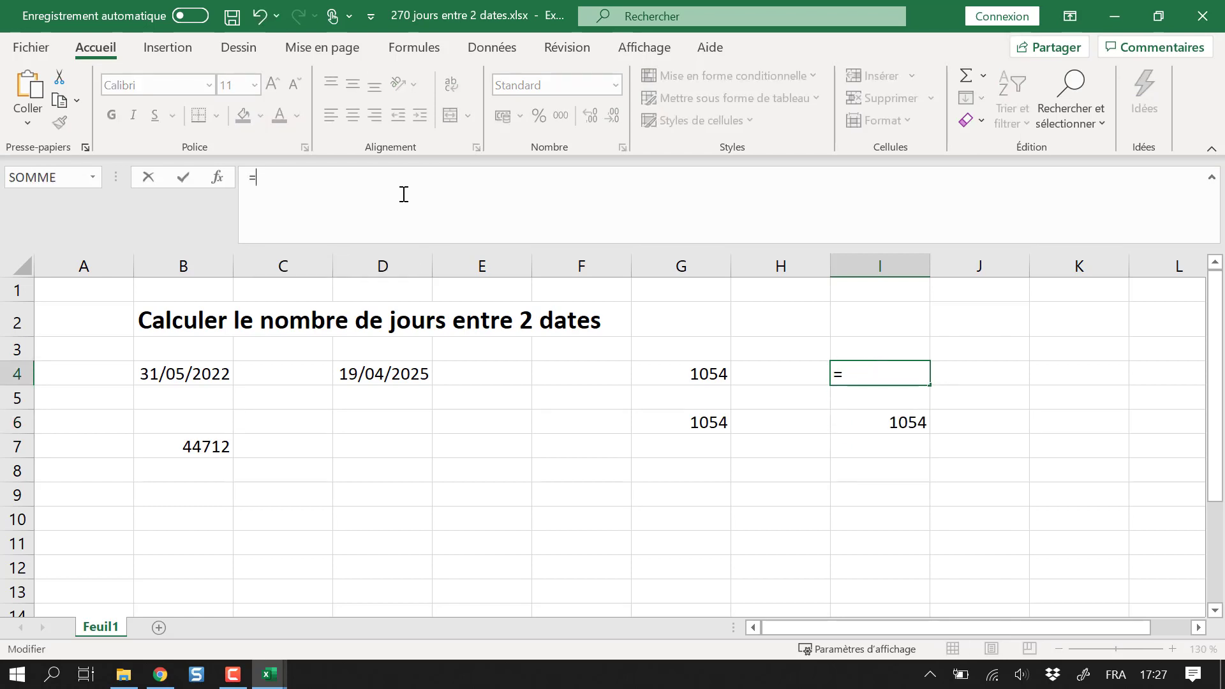
key("ctrl+v")
left_click(341, 179)
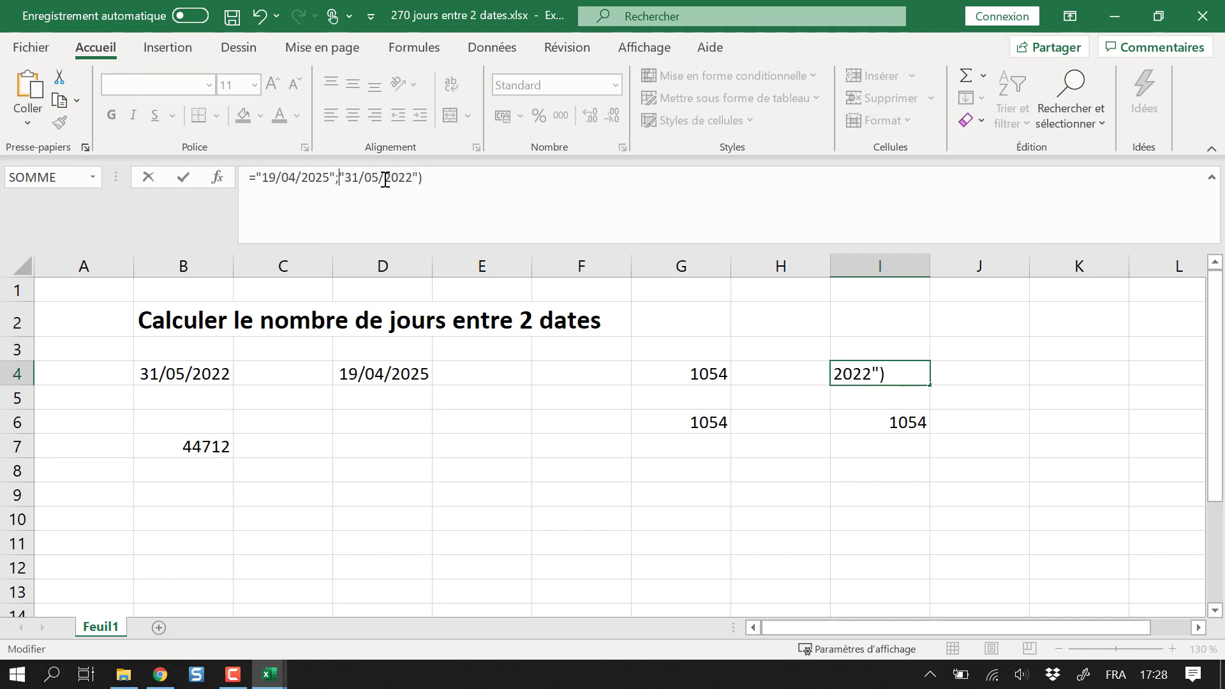
key("BackSpace")
type("-")
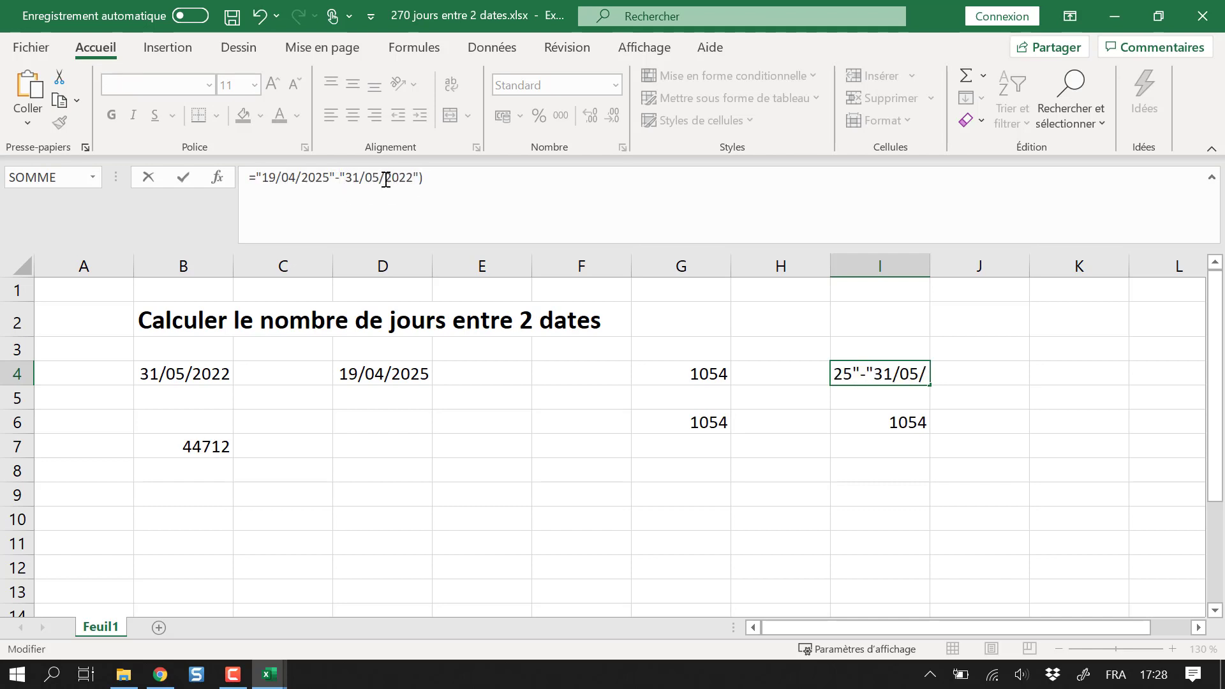
key("BackSpace")
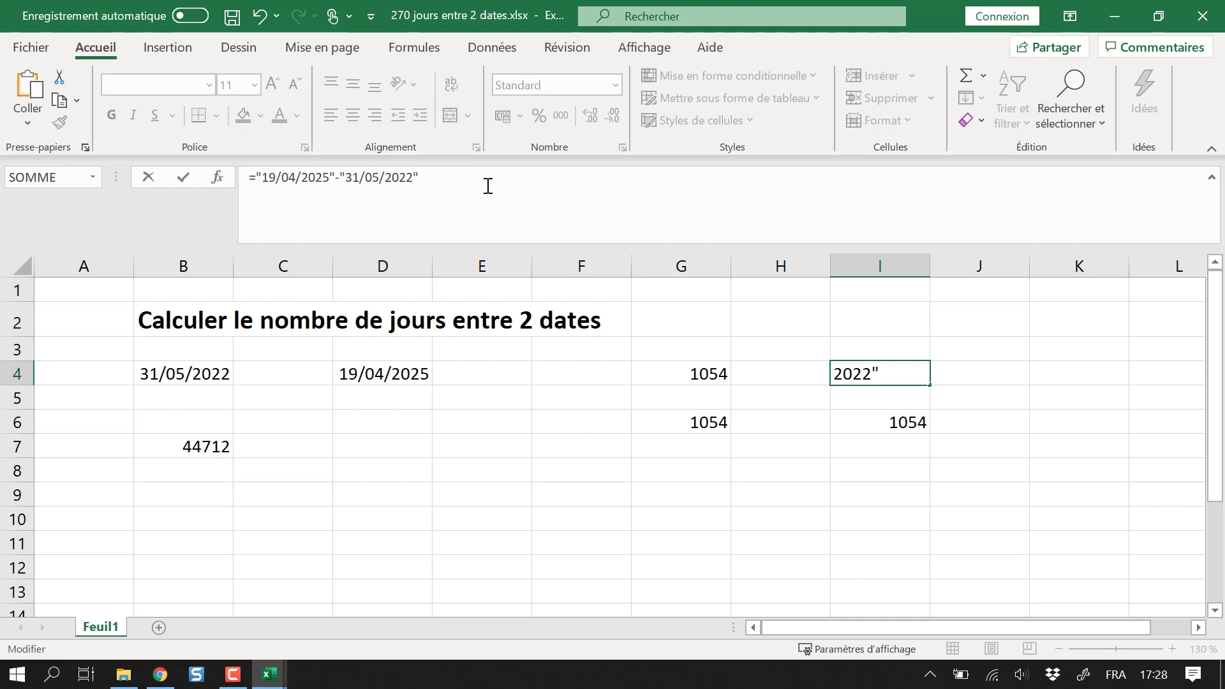
key("ctrl+Return")
key("Up")
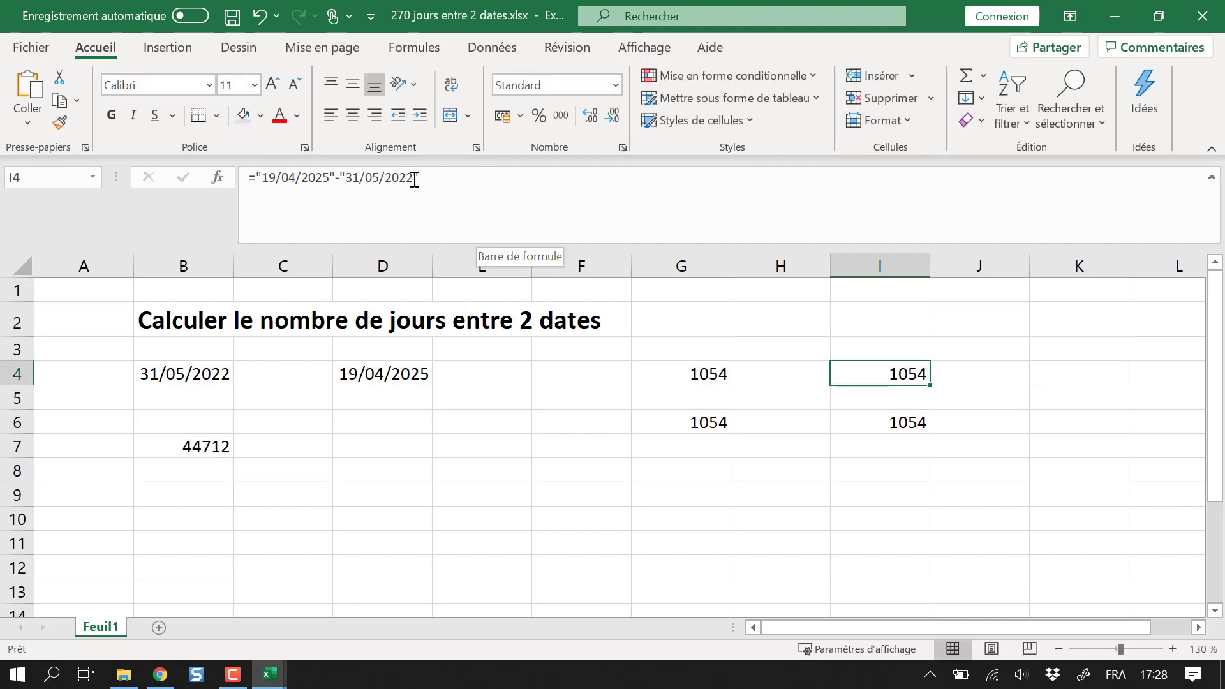
Examine how the quoted dates are written in the subtraction formula in I4 and the JOURS formula in I6
left_click_drag(414, 178, 348, 184)
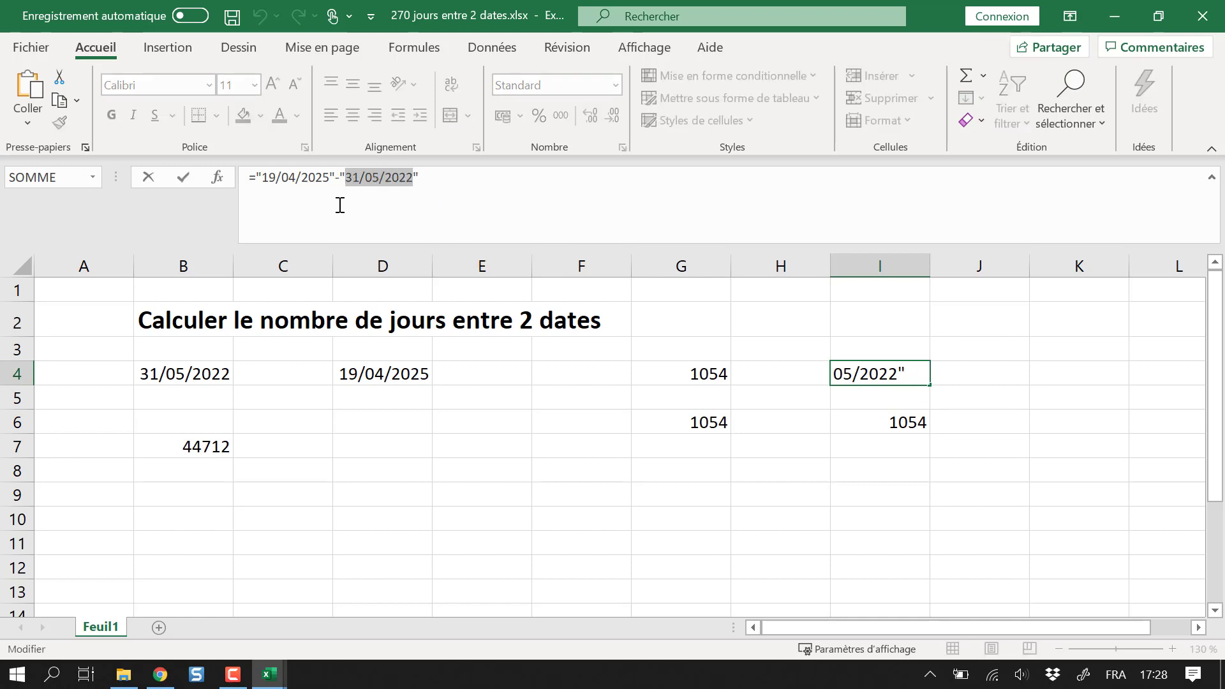
key("Escape")
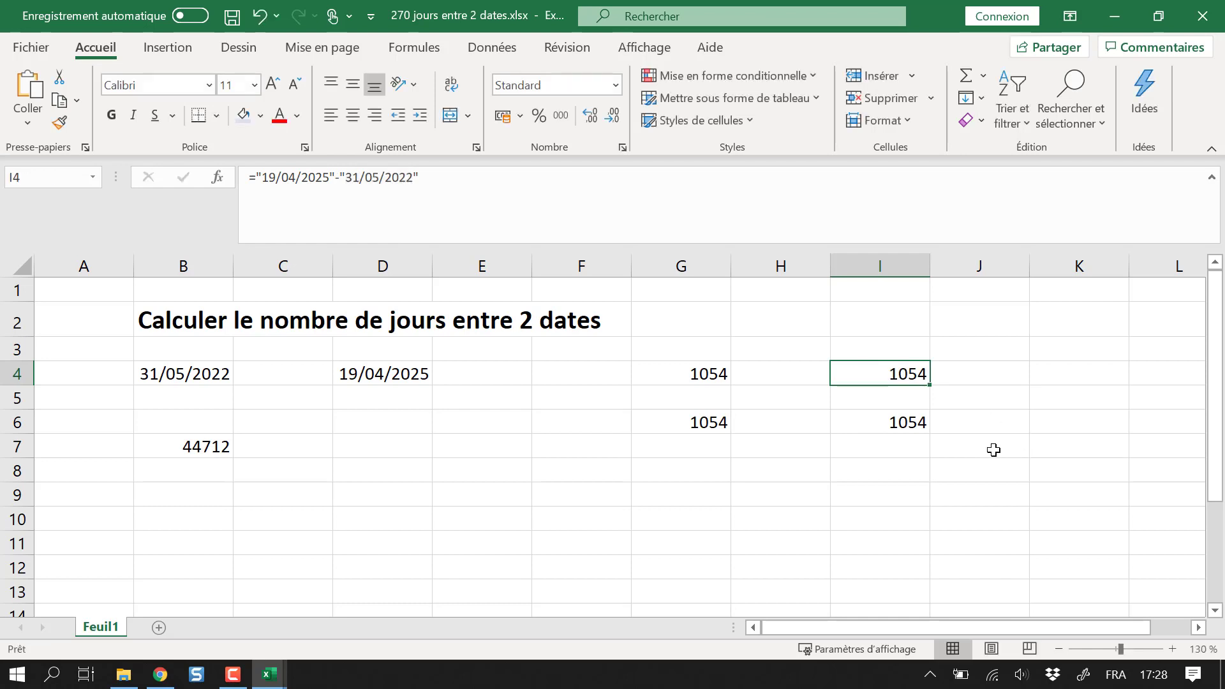
left_click(898, 423)
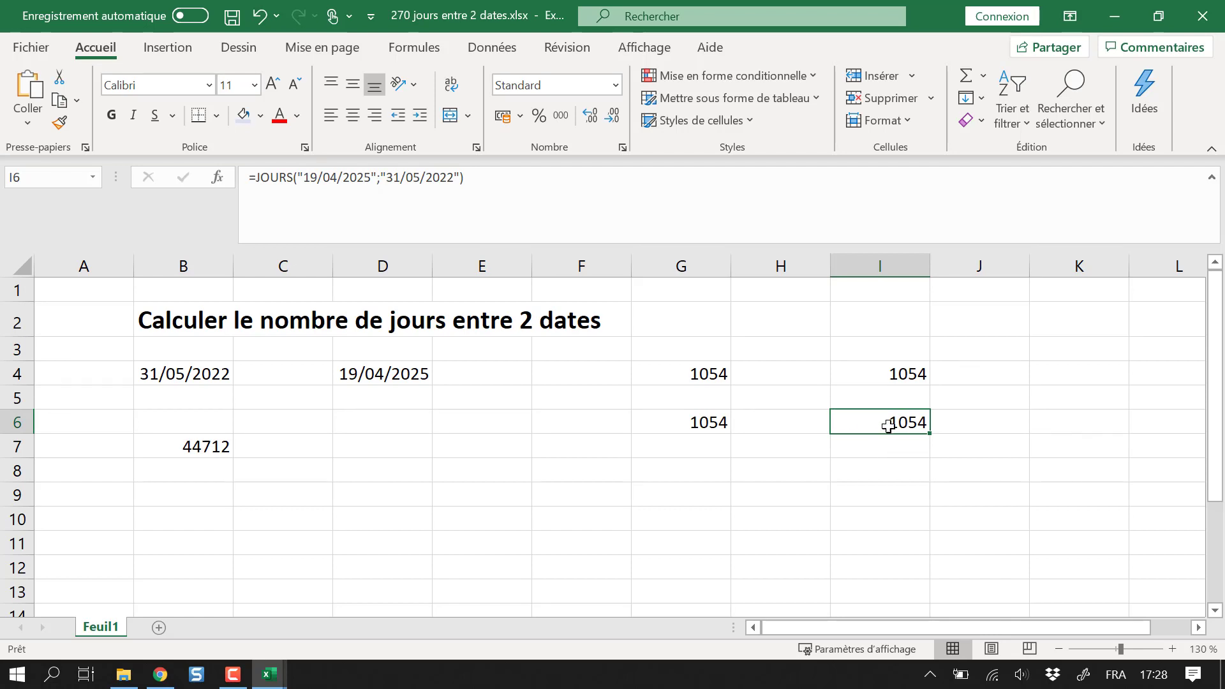
left_click(298, 180)
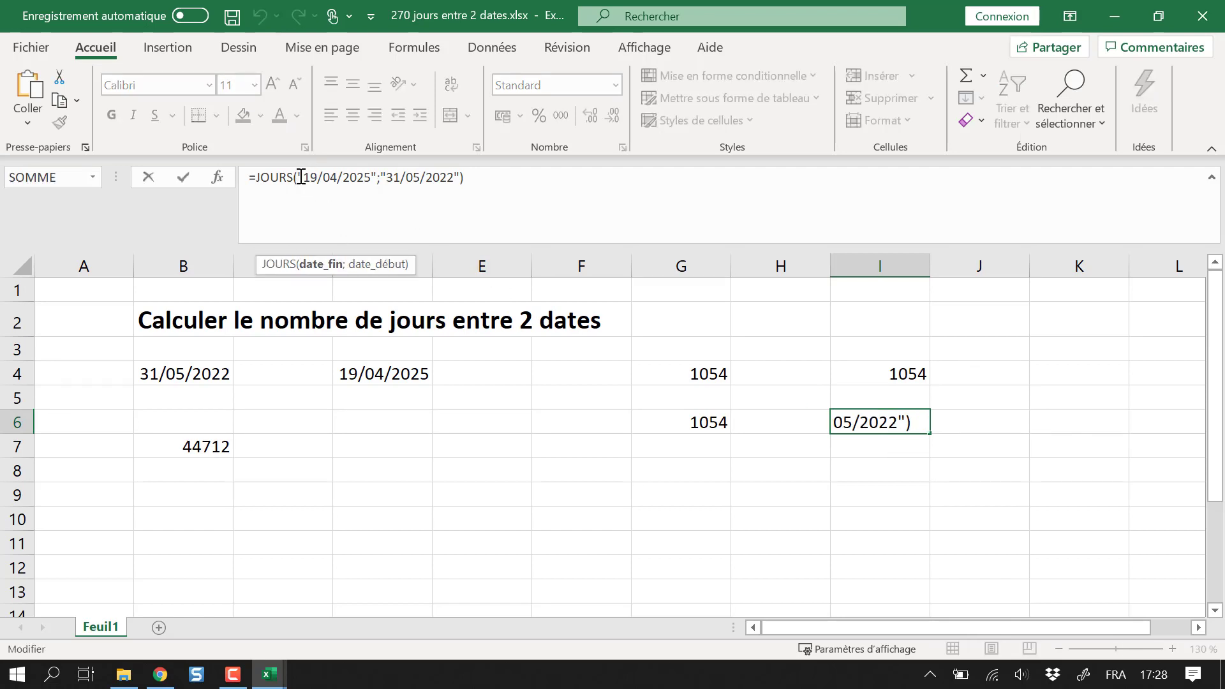
left_click_drag(297, 179, 391, 184)
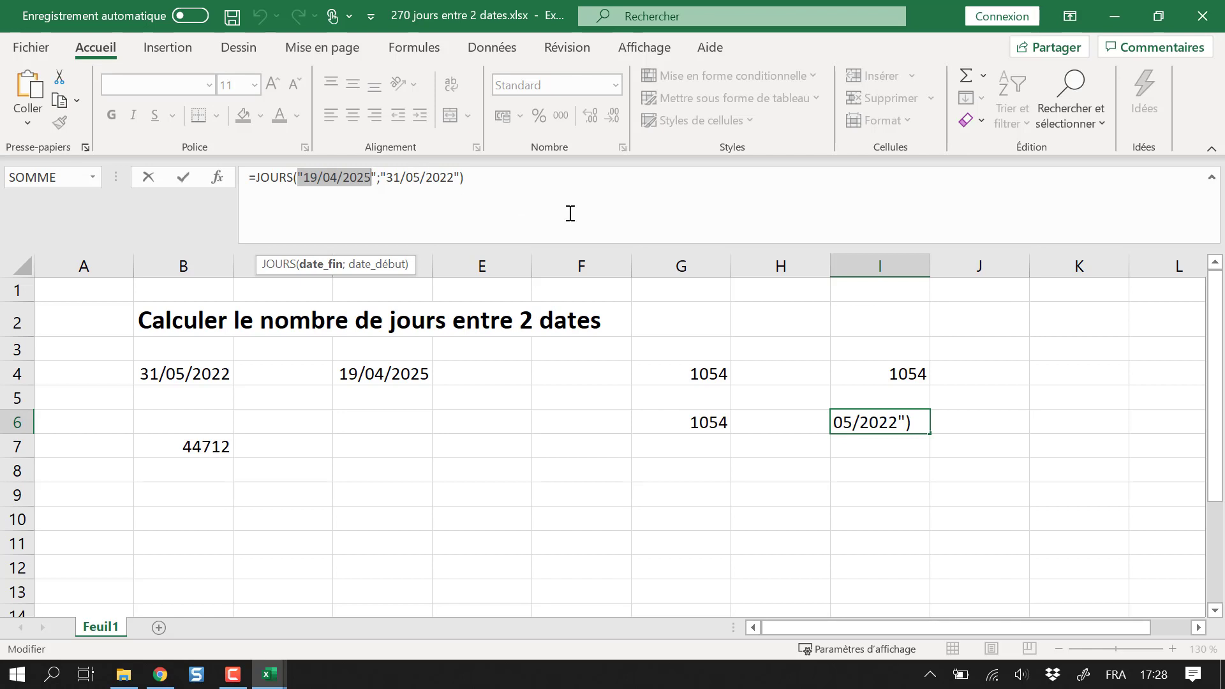
Copy the complete JOURS formula text from I6 into I7
left_click(873, 421)
left_click_drag(483, 193, 199, 197)
key("ctrl+c")
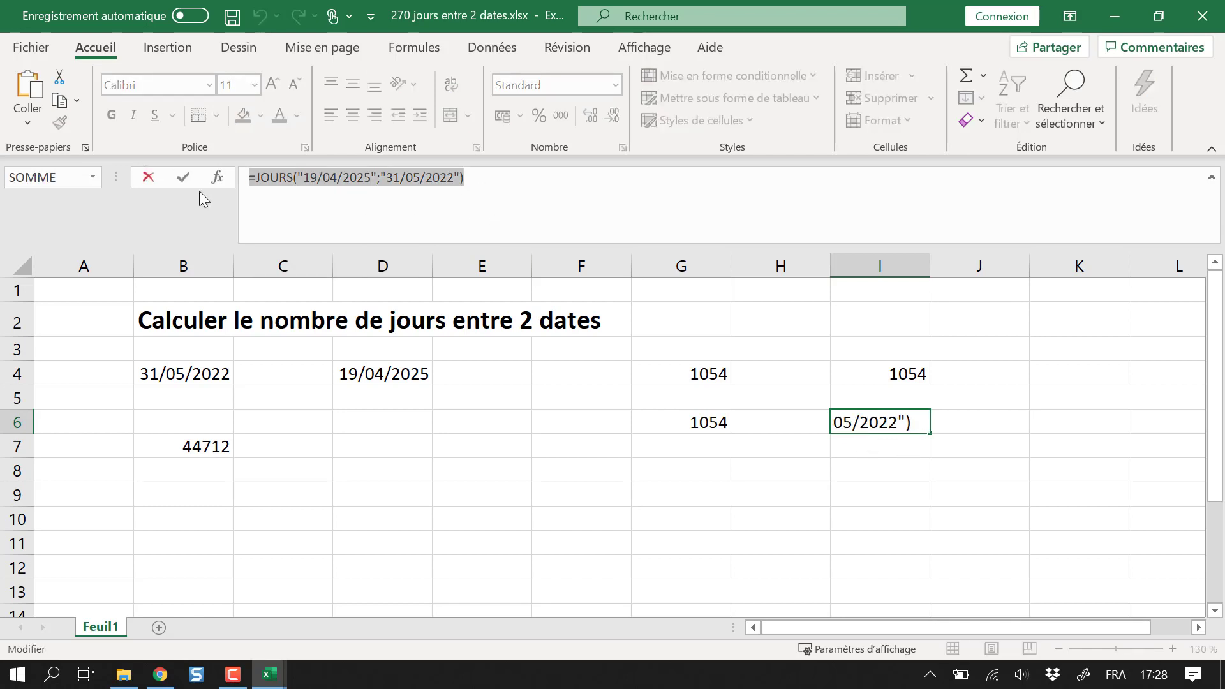
key("Escape")
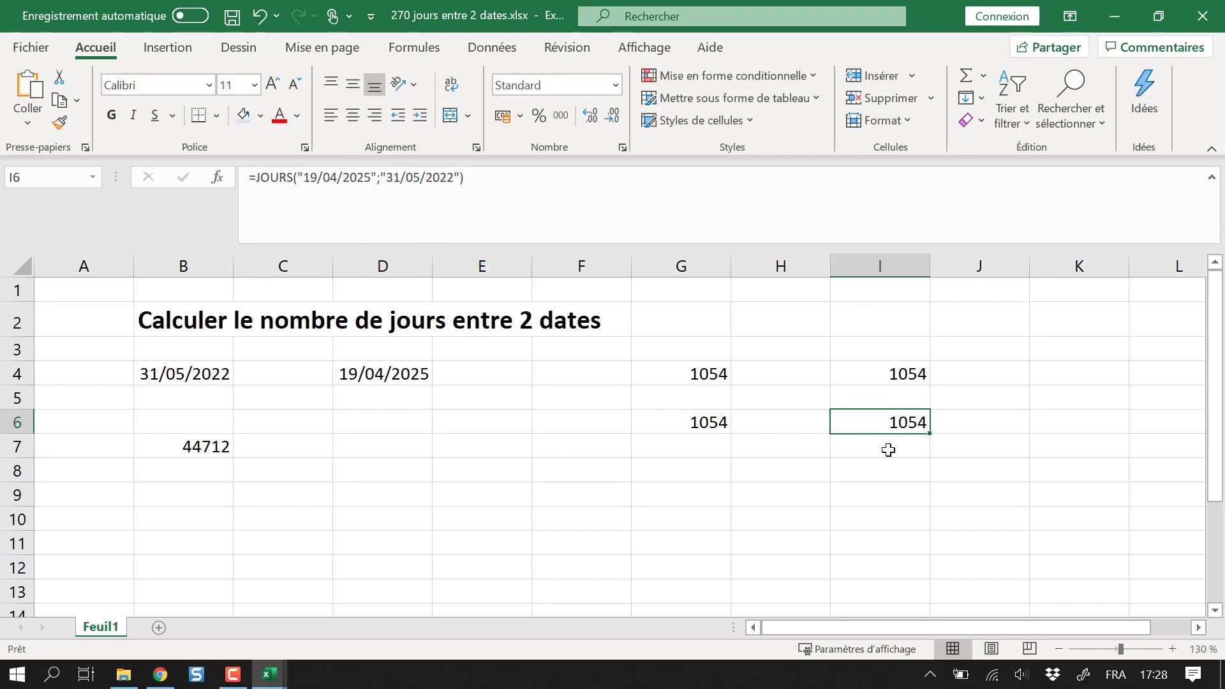
left_click(883, 446)
left_click(528, 215)
key("ctrl+v")
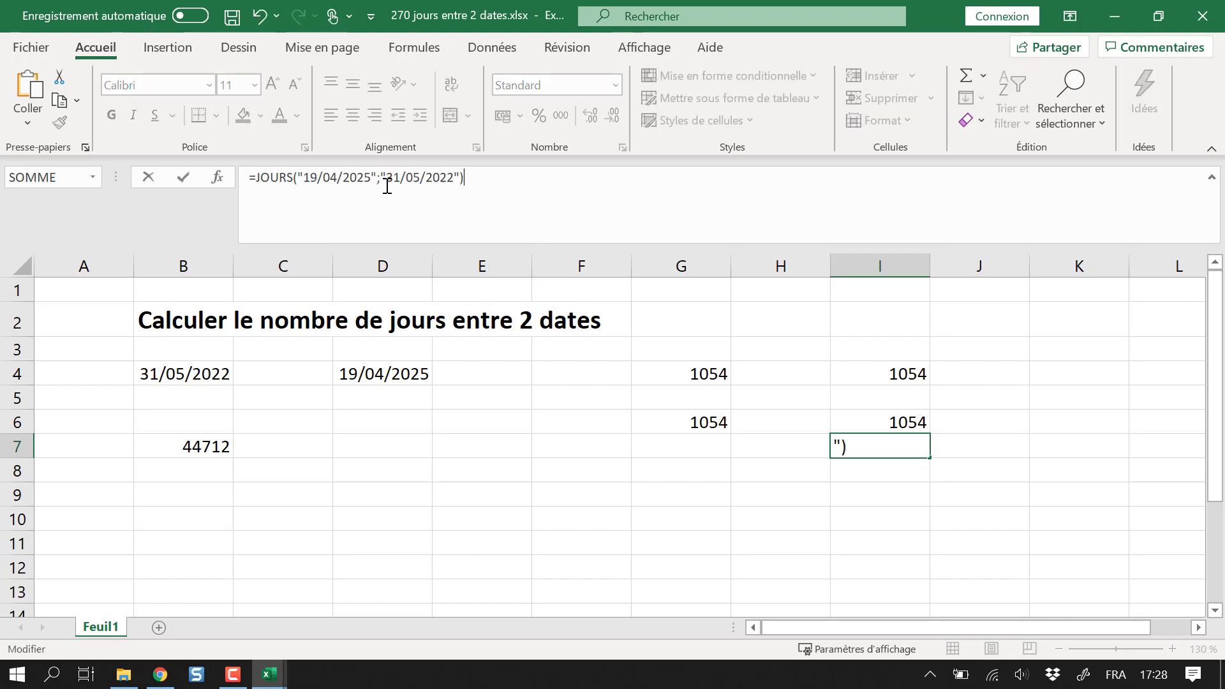
Write the end date in the I7 formula with the month in words, as "19 avril 2025"
left_click_drag(344, 182, 317, 182)
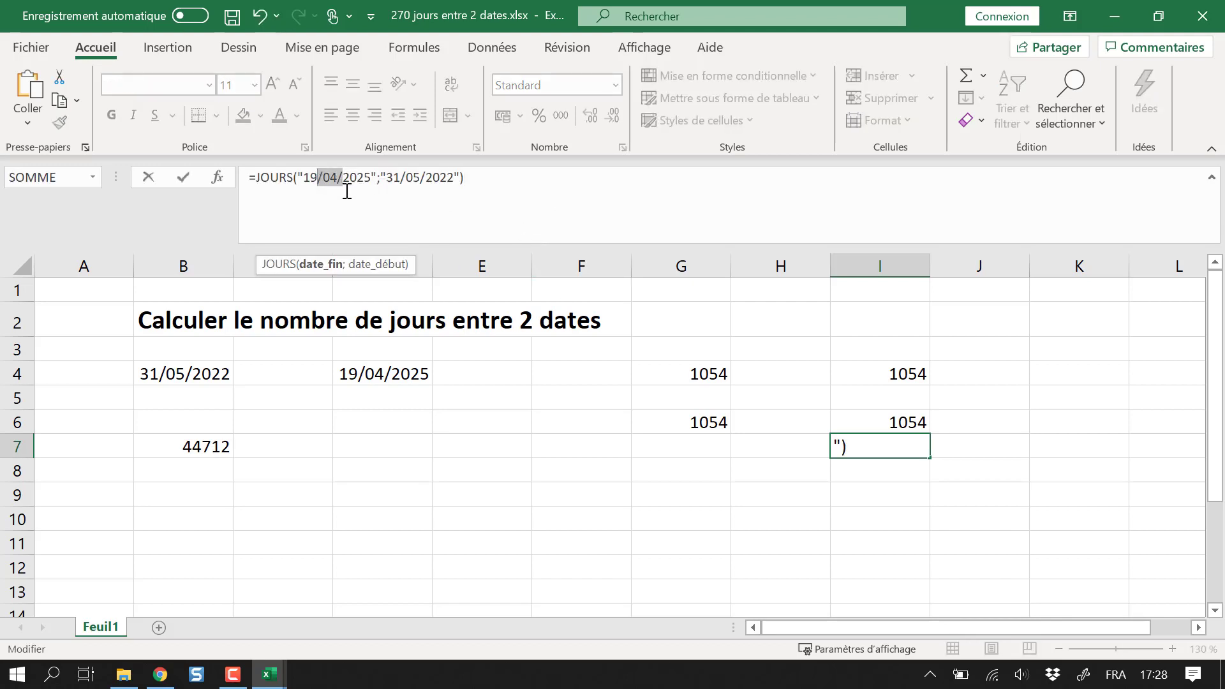
type("avril")
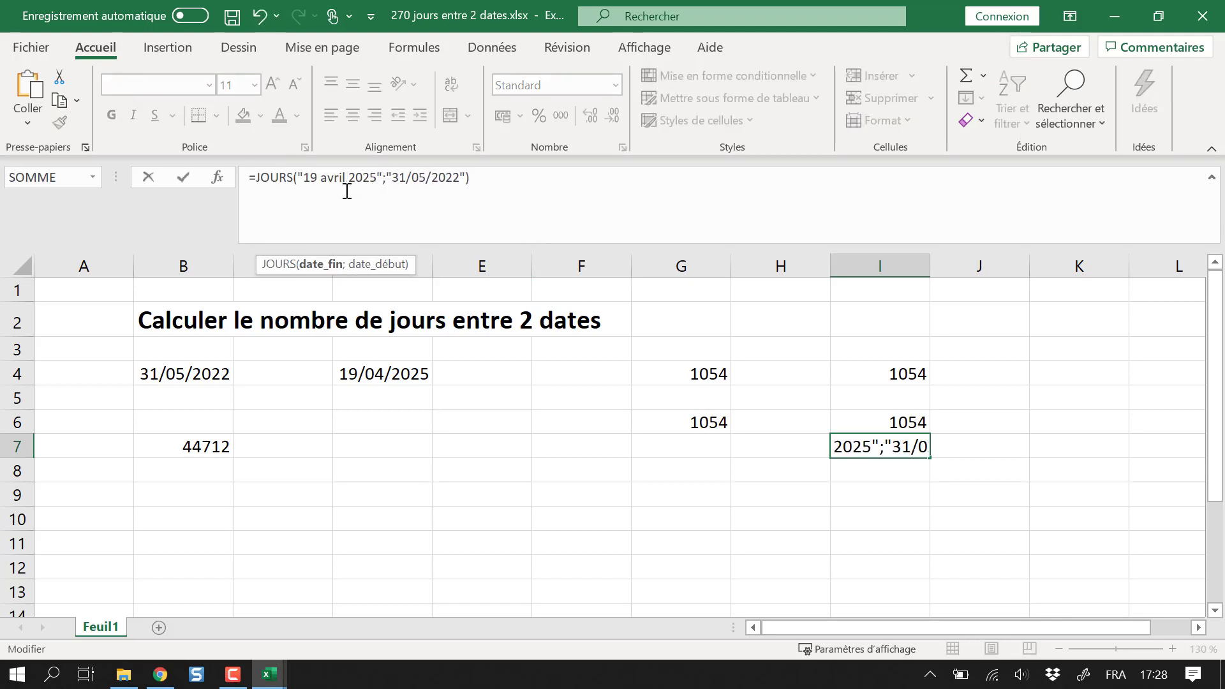
key("Return")
key("Up")
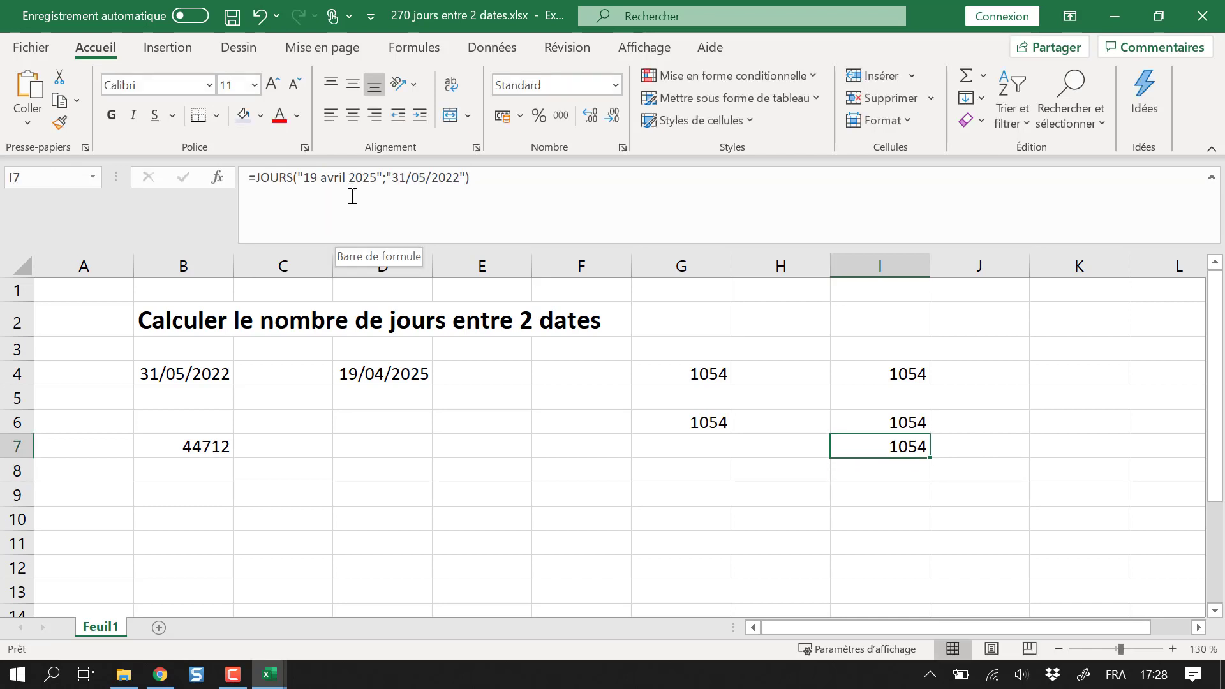
Try writing the end date in the I4 subtraction formula as "19 avril 2025" and undo the change
left_click(901, 376)
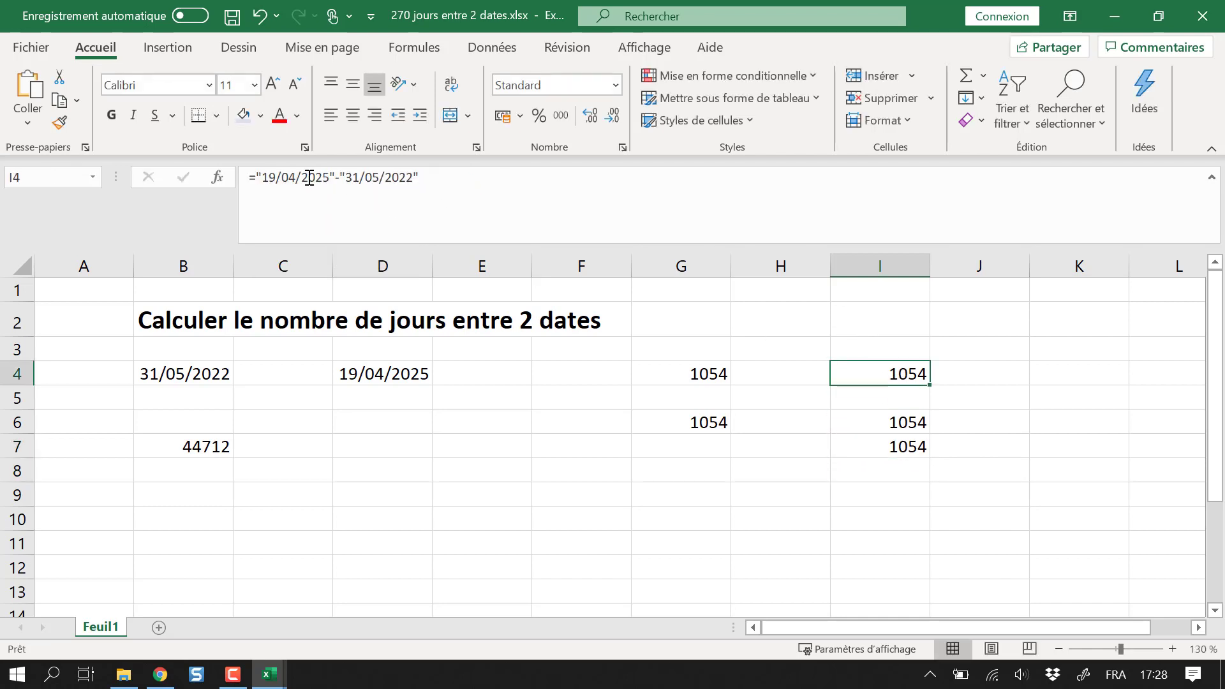
left_click_drag(301, 177, 275, 177)
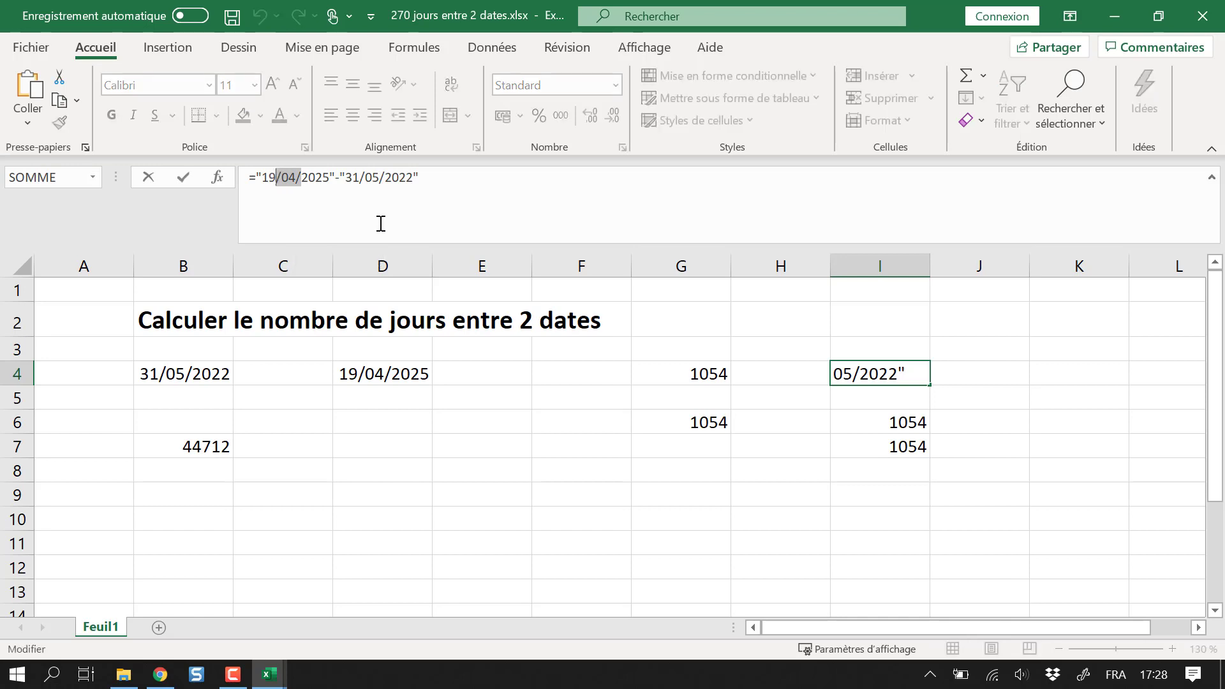
type("avril")
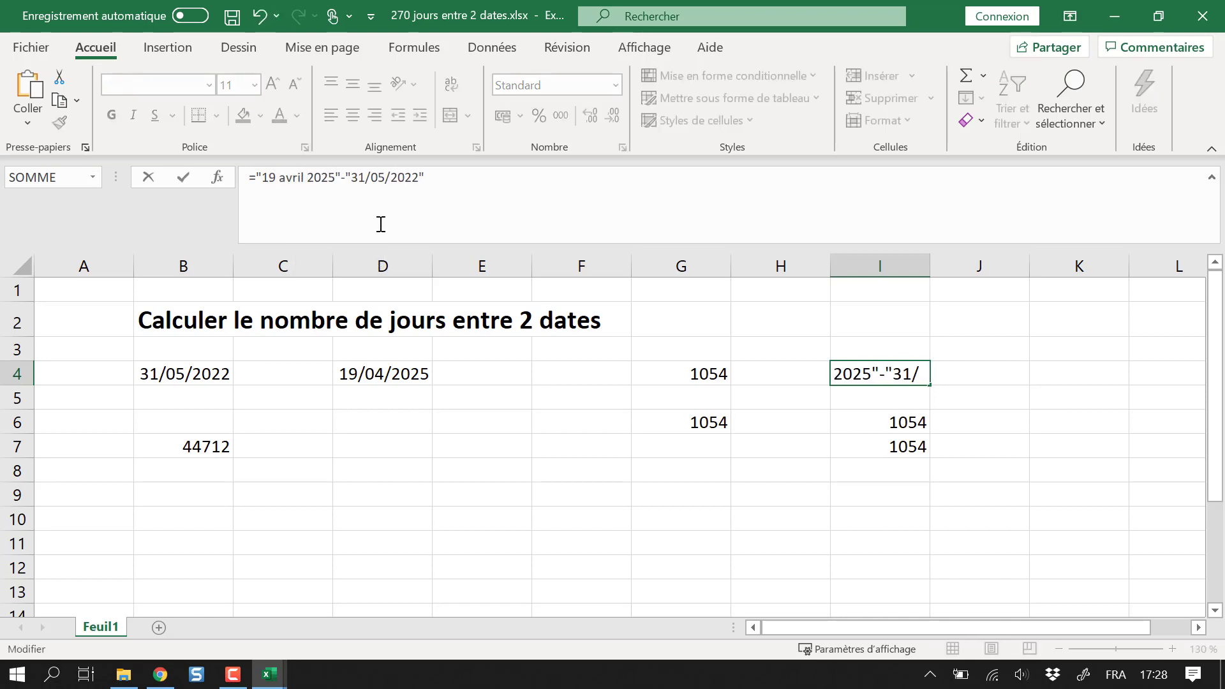
key("Return")
key("Up")
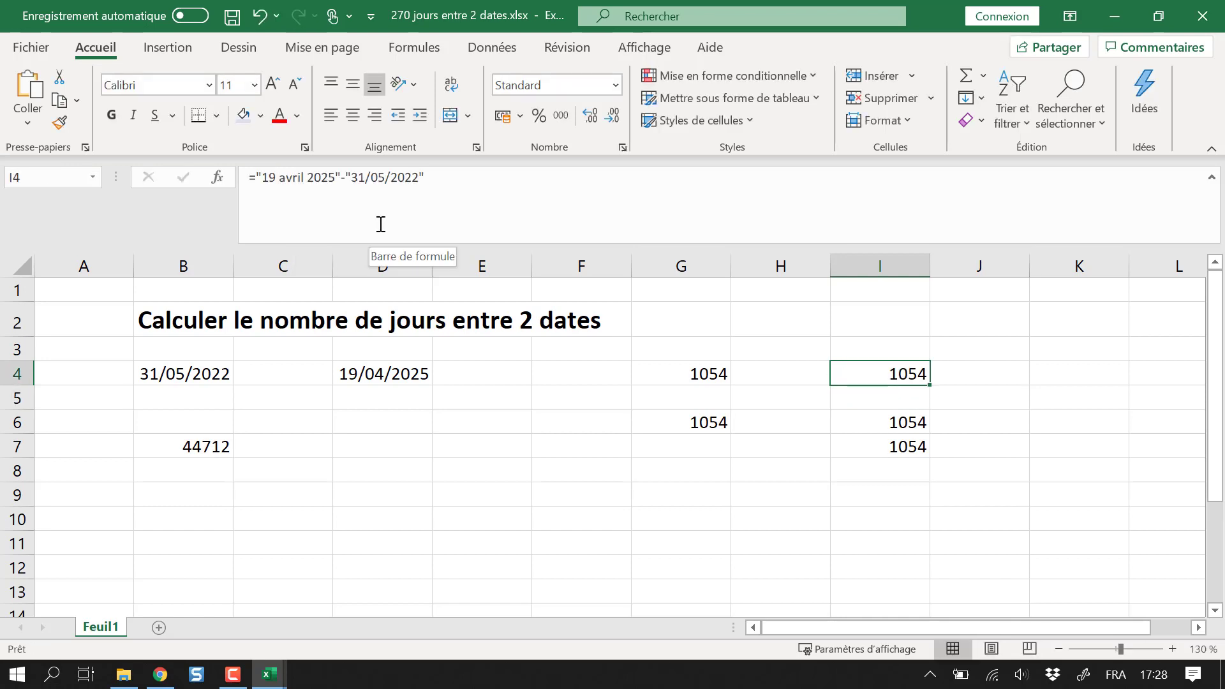
key("ctrl+z")
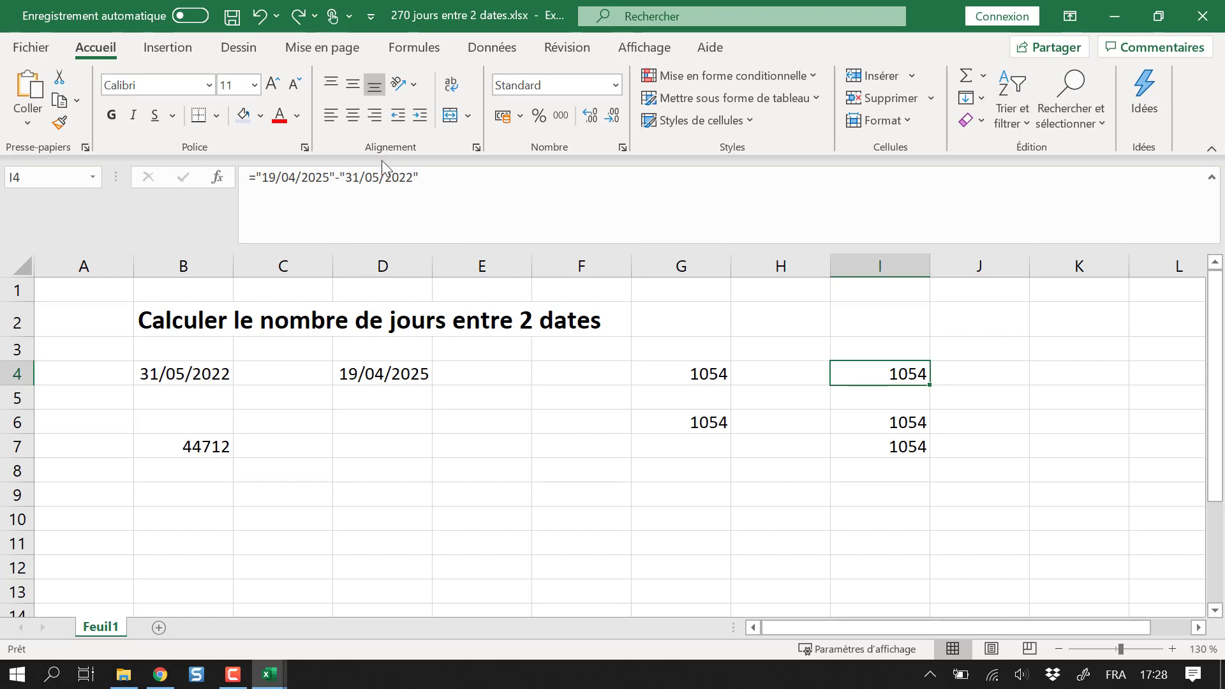
Examine how the end date is written in the I4 subtraction formula and in the I7 JOURS formula
left_click(301, 177)
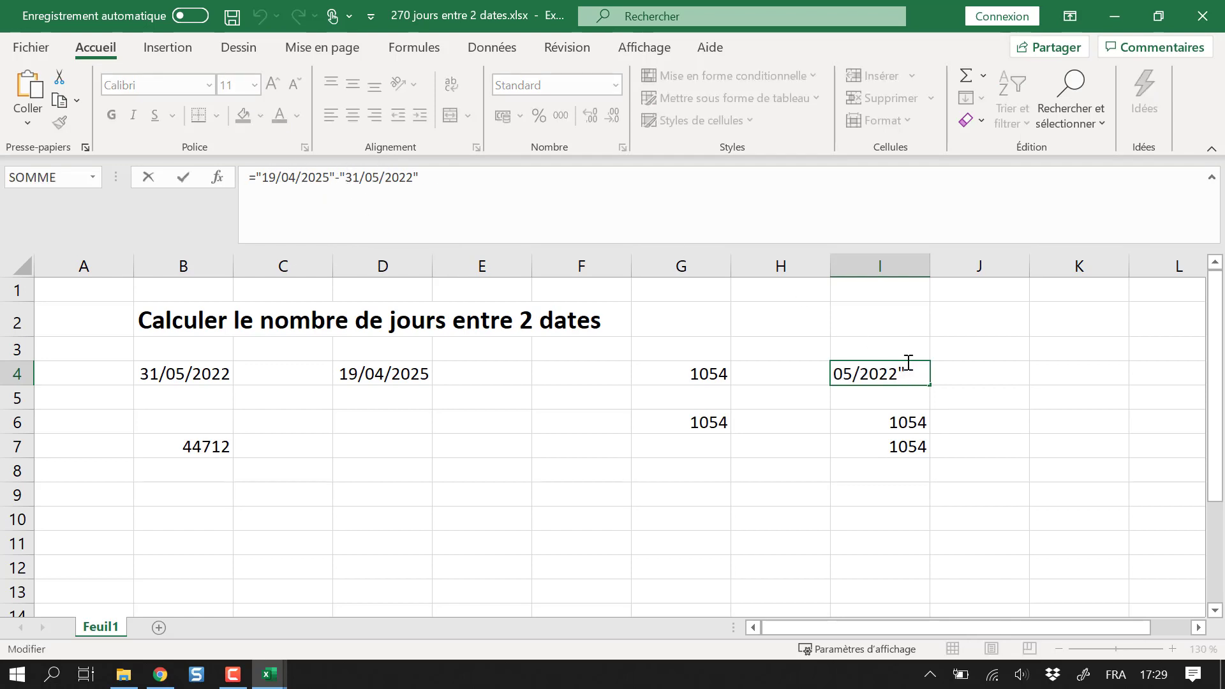
key("Escape")
left_click(885, 448)
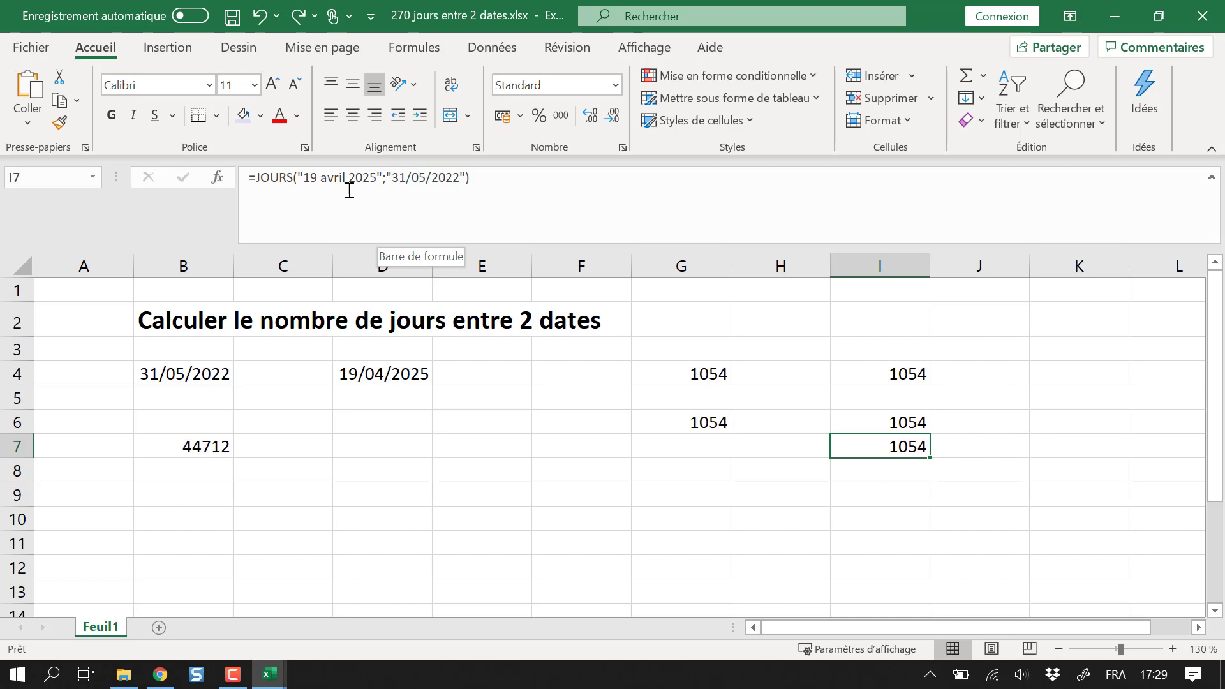
left_click(377, 173)
left_click_drag(375, 177, 303, 178)
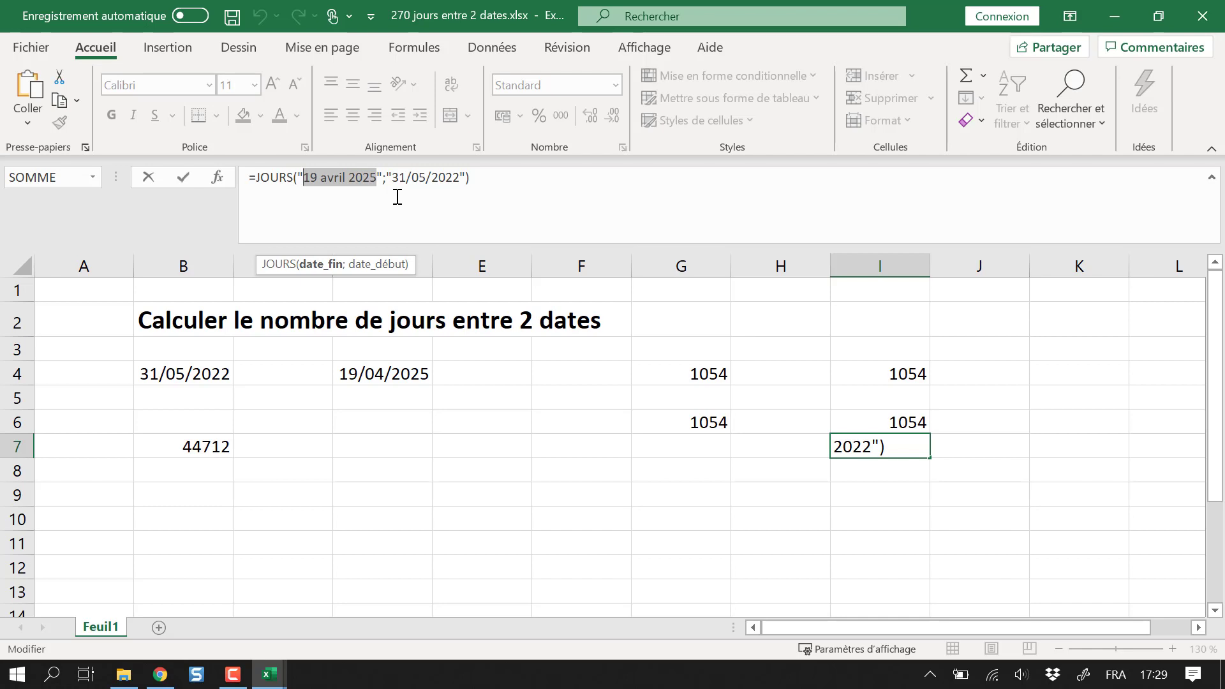
key("Return")
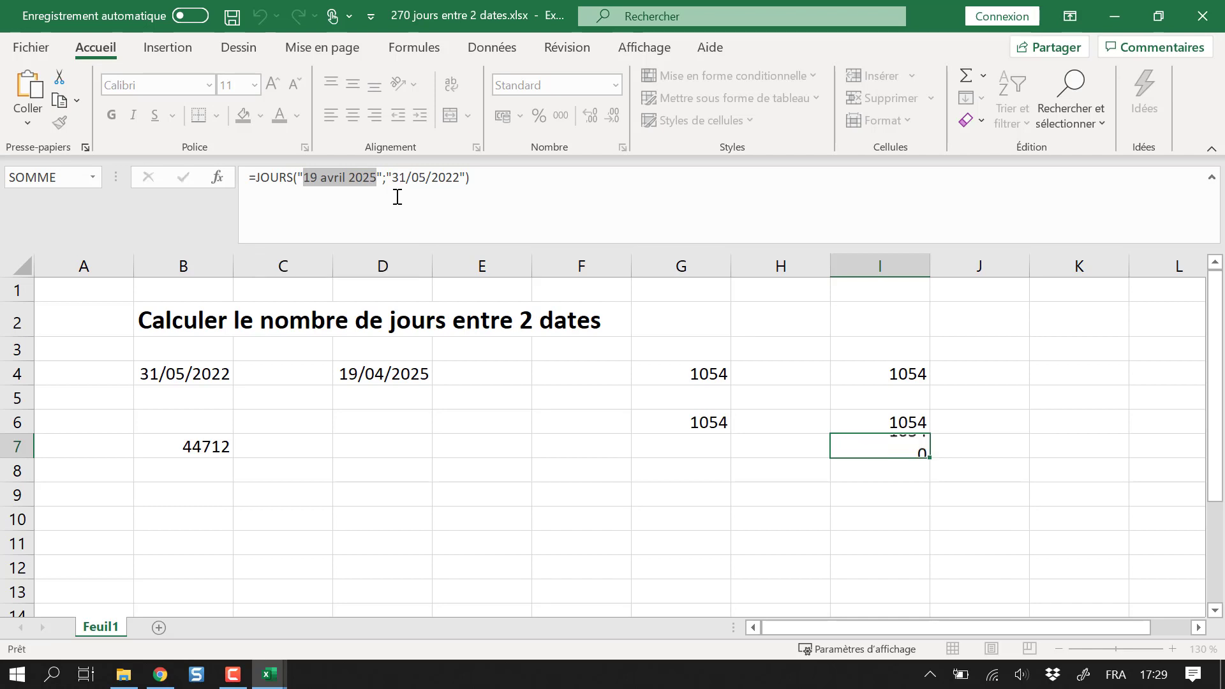
key("Return")
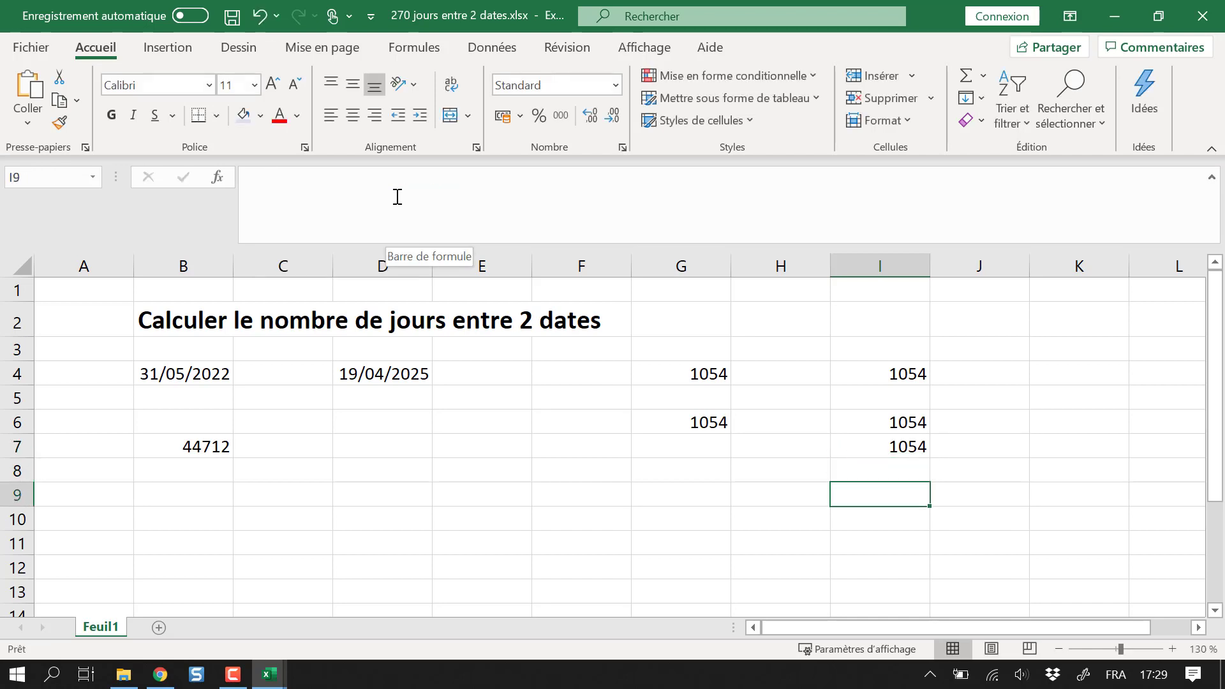
Start a DATEDIF formula in cell G9
key("Left")
key("Left")
key("Left")
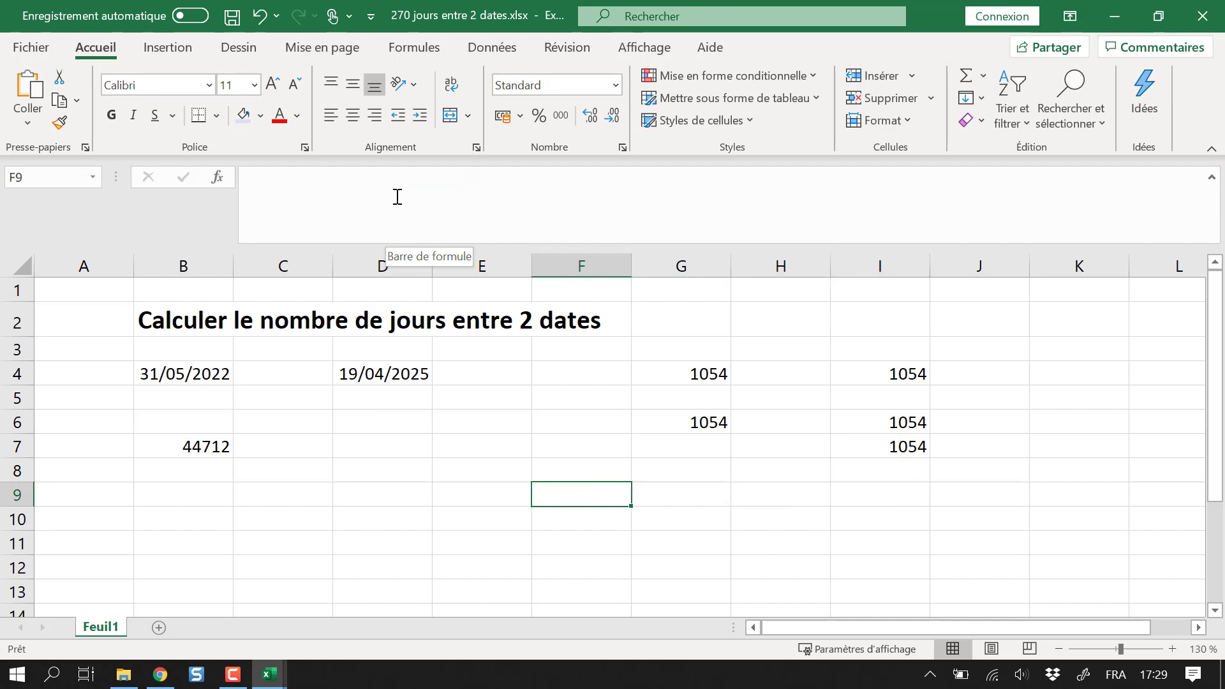
key("Right")
type("=")
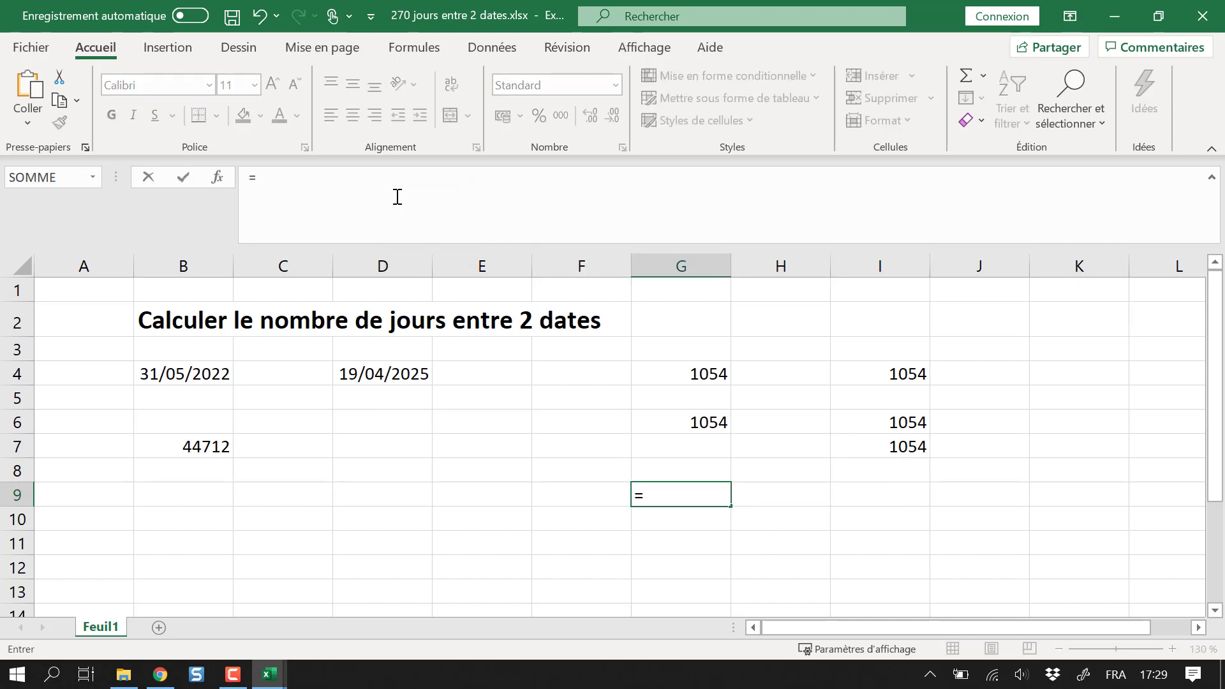
type("DATE(t")
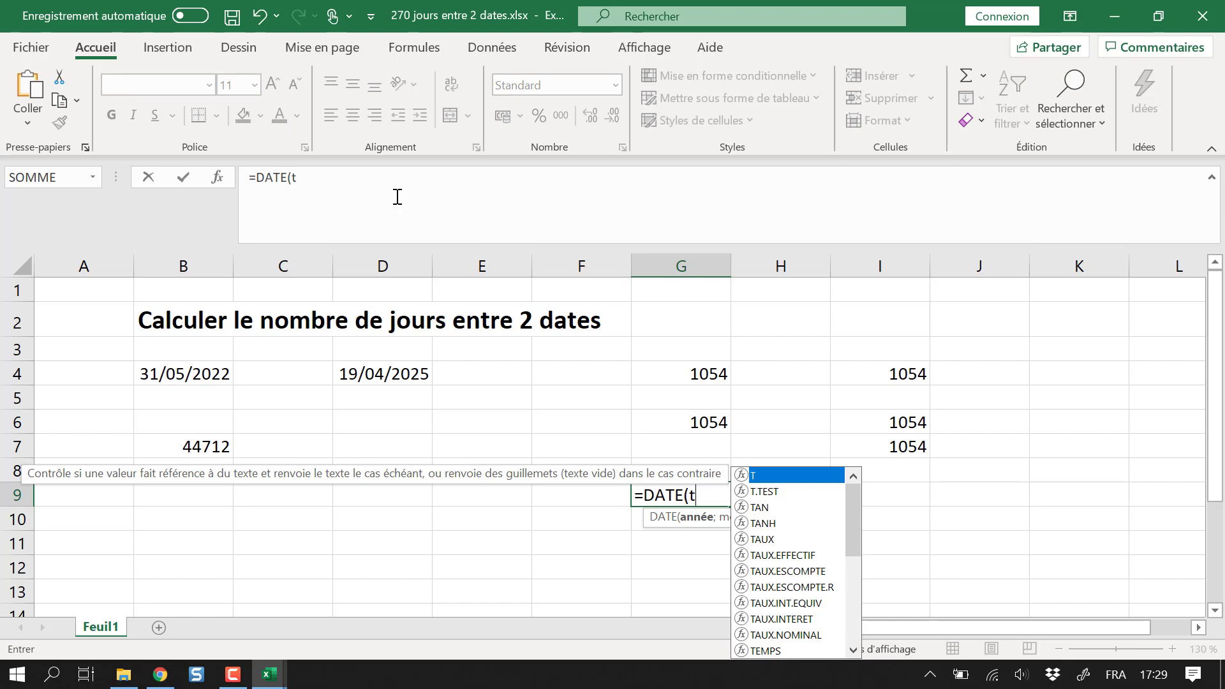
key("BackSpace")
key("BackSpace")
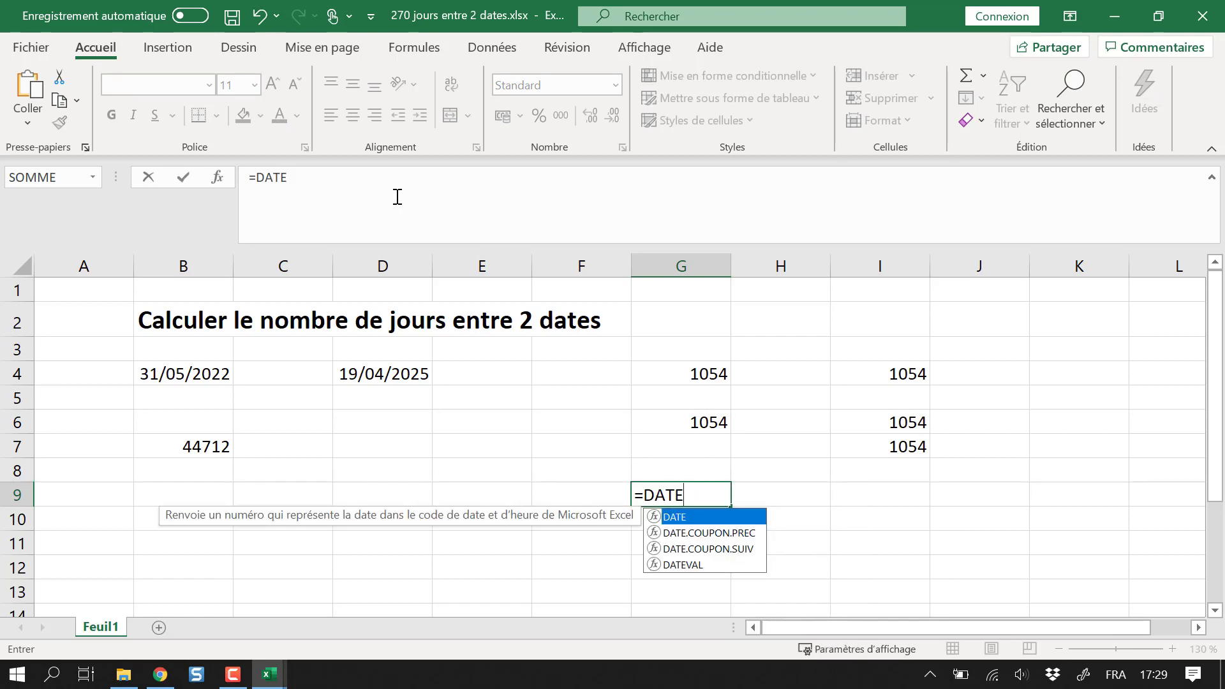
type("dif(")
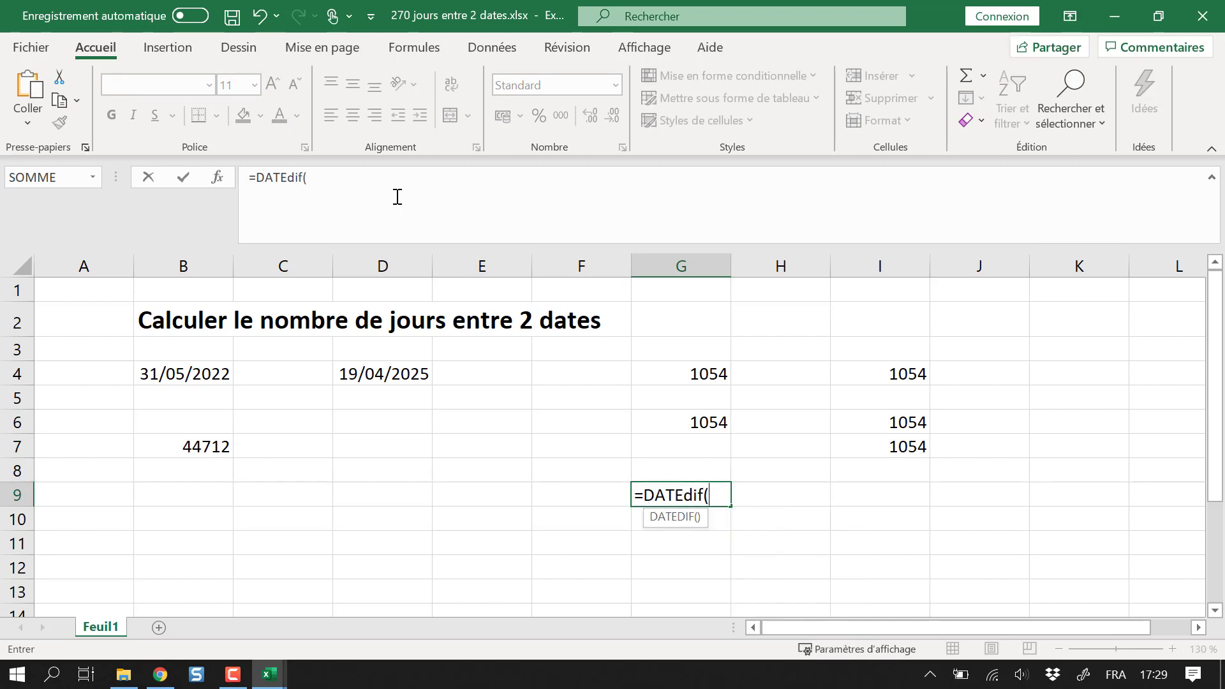
key("BackSpace")
key("BackSpace")
key("BackSpace")
key("BackSpace")
type("D")
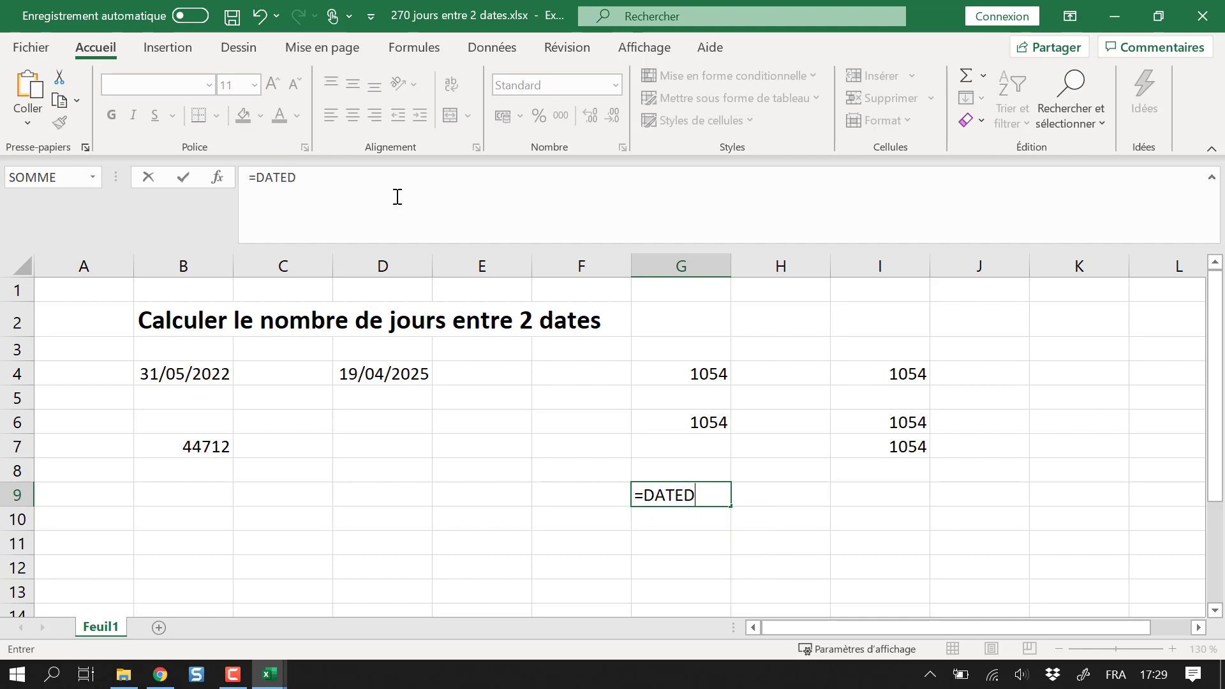
type("IF(")
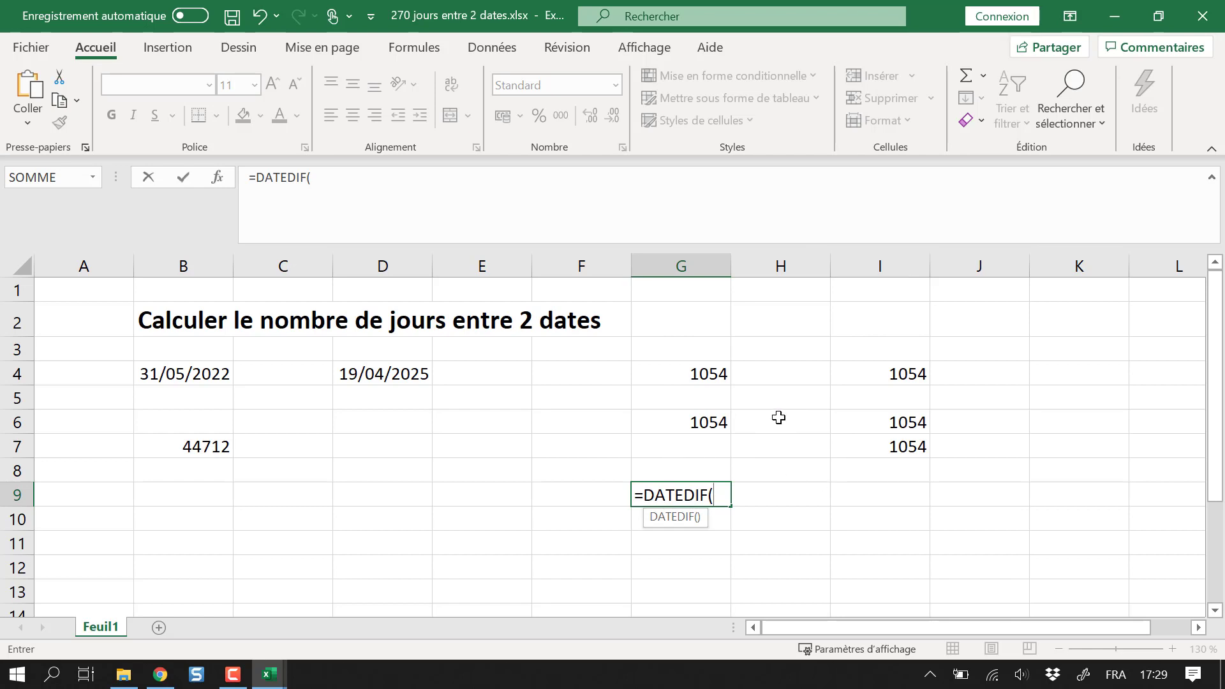
Complete the G9 formula with D4 as first date, B4 as second date and "j" as the unit
left_click(382, 374)
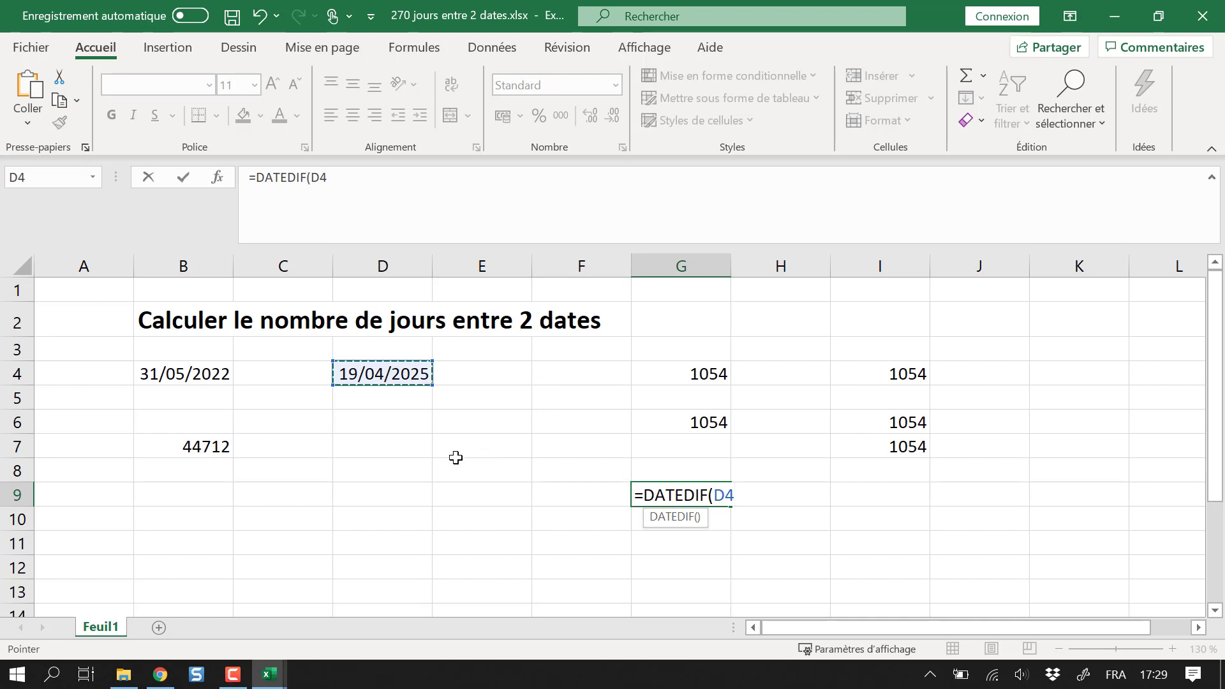
type(";")
left_click(210, 377)
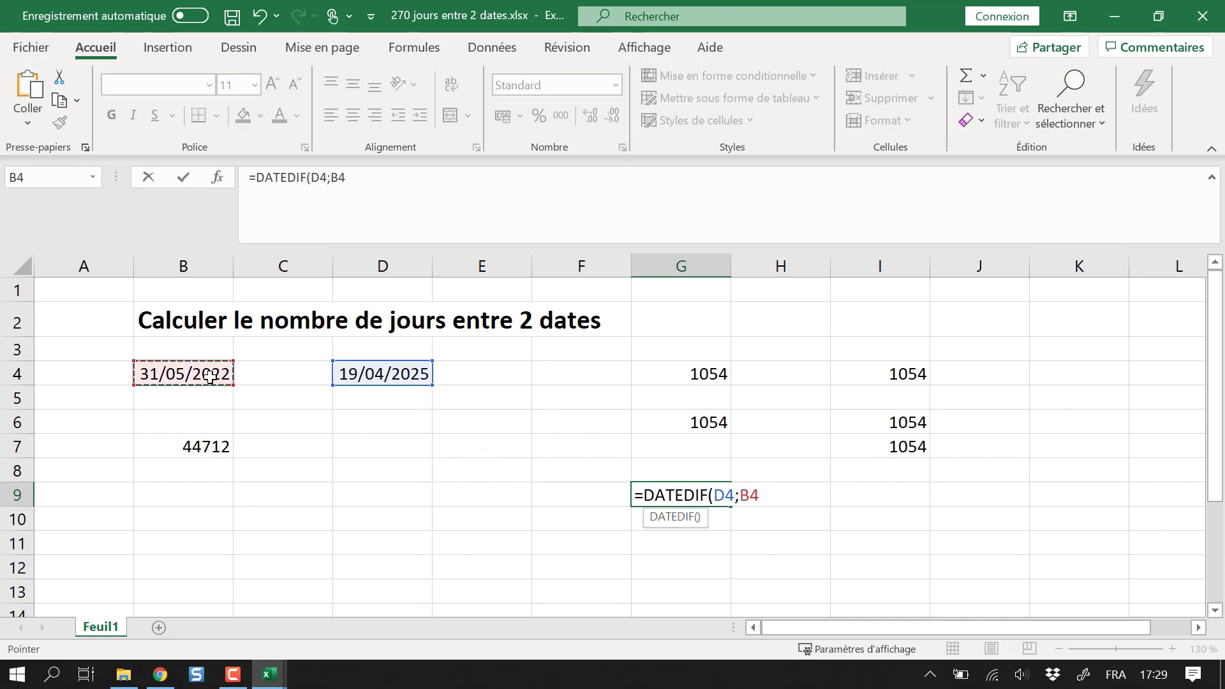
type(";")
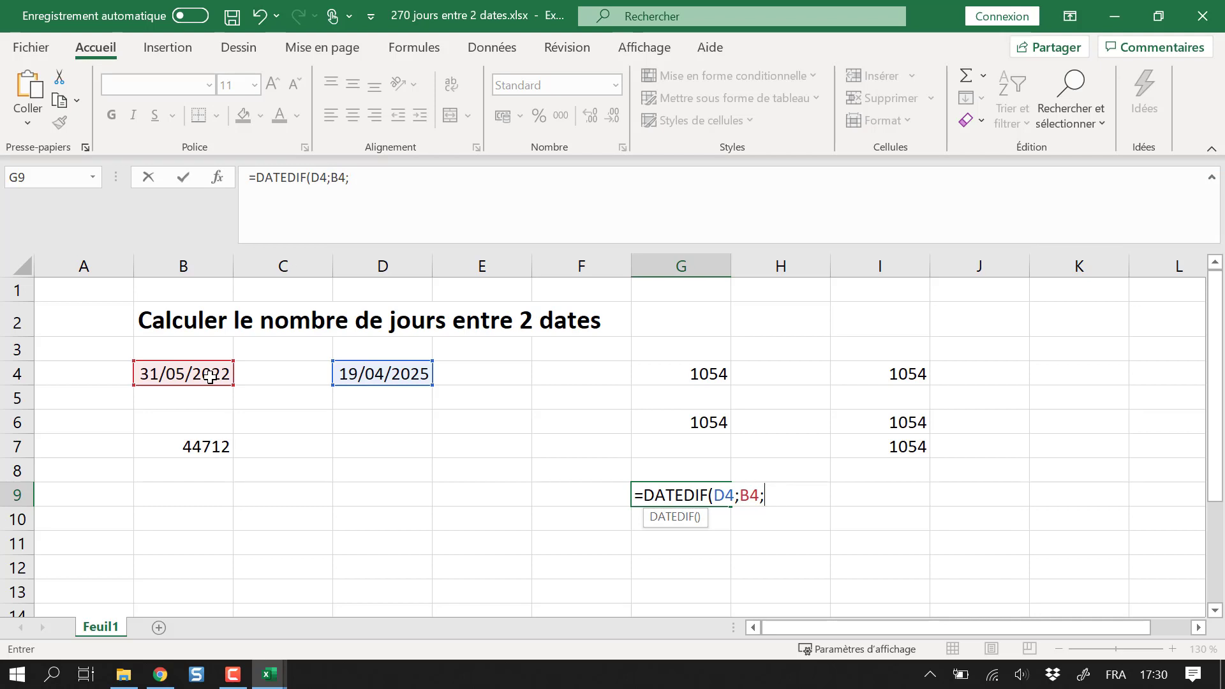
type("\"j\")")
key("Return")
key("Up")
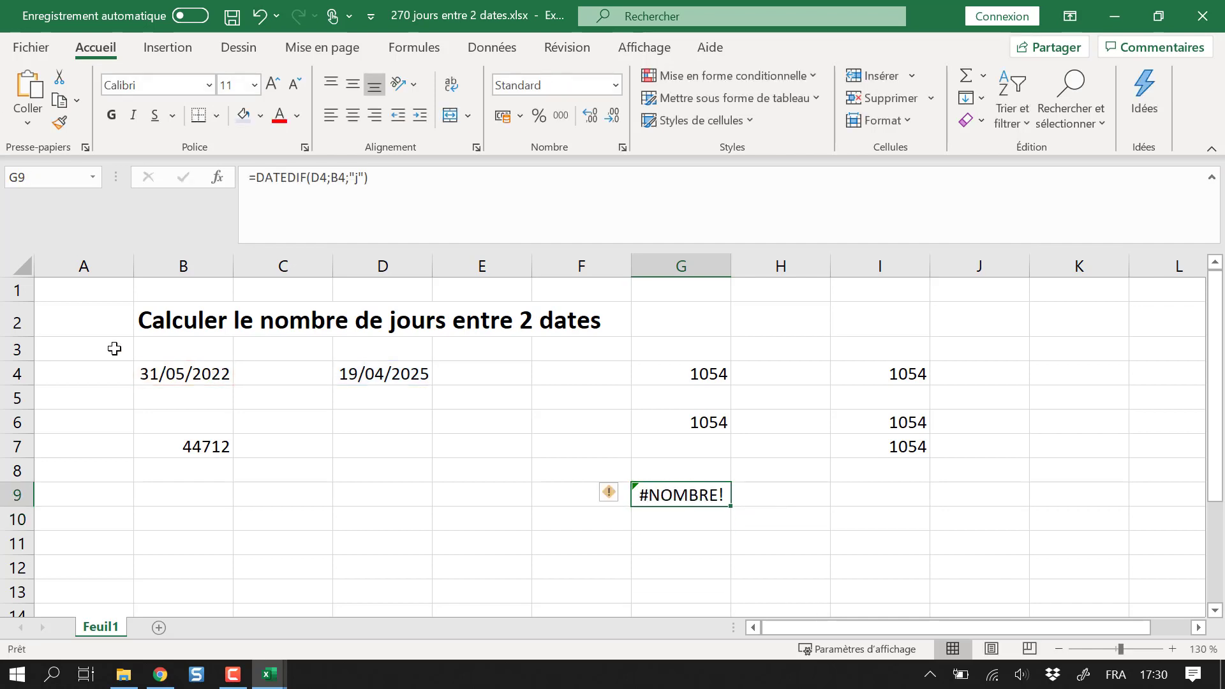
Change the unit in the G9 DATEDIF formula to "d"
left_click(361, 179)
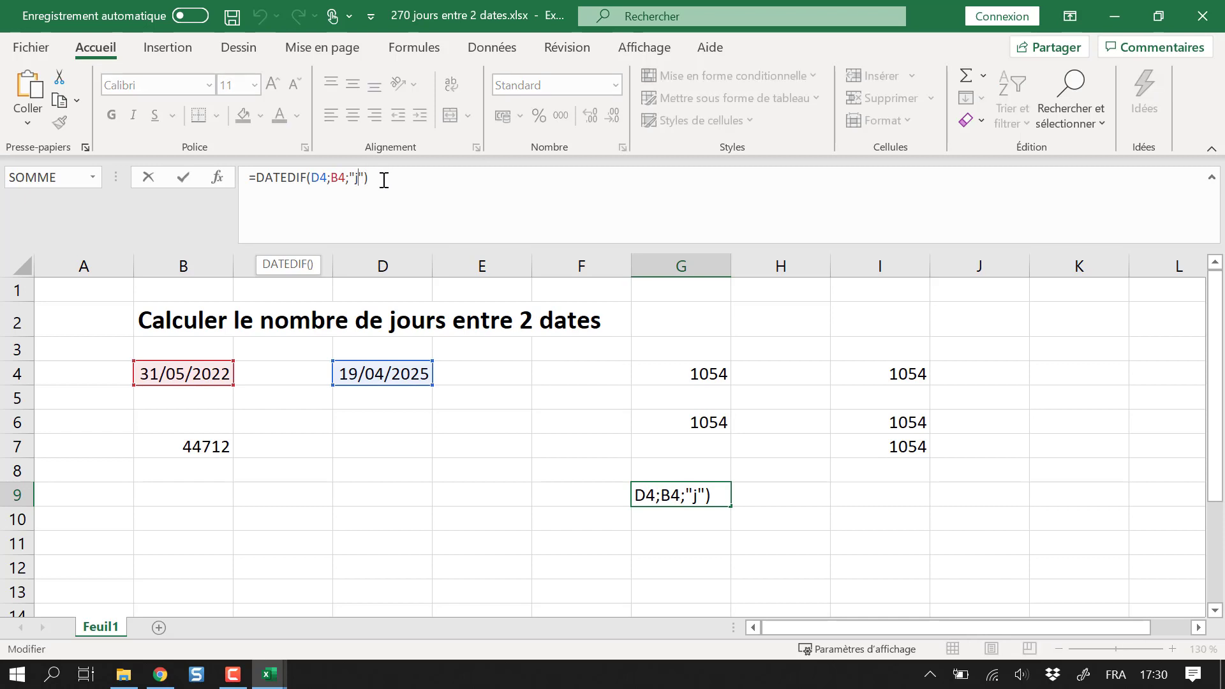
type("j")
key("BackSpace")
key("BackSpace")
type("d")
key("Return")
key("Up")
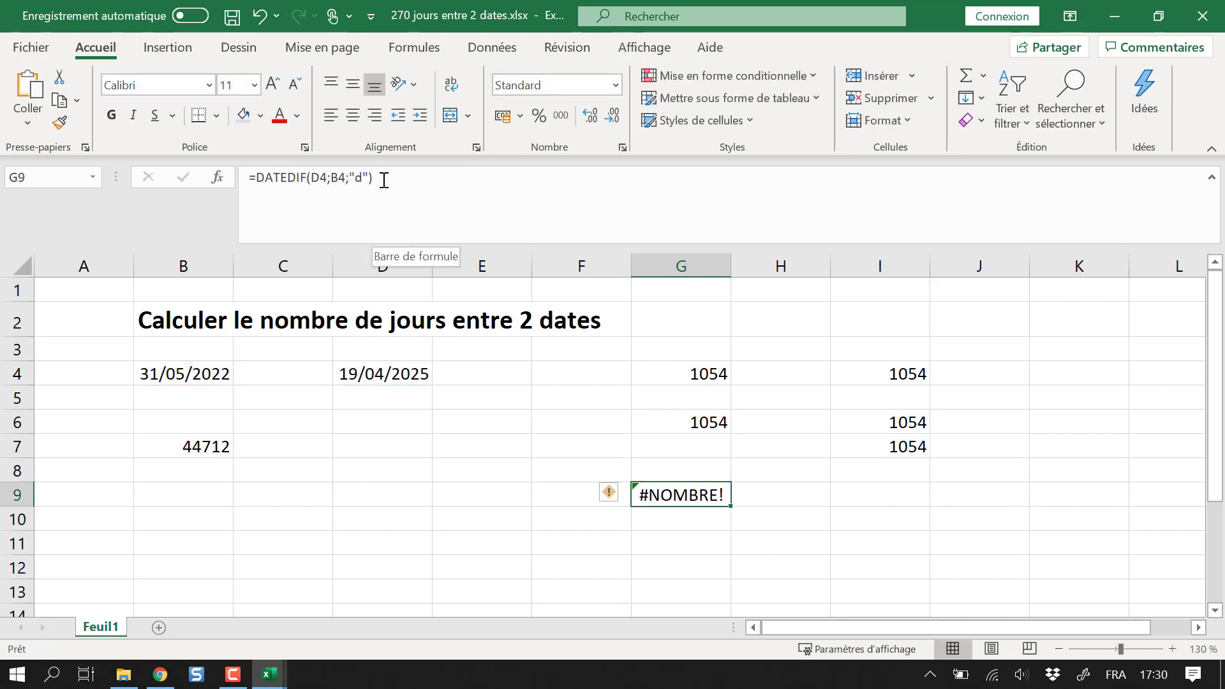
Reorder the dates in the G9 DATEDIF formula so that B4 comes first and D4 second
left_click(327, 182)
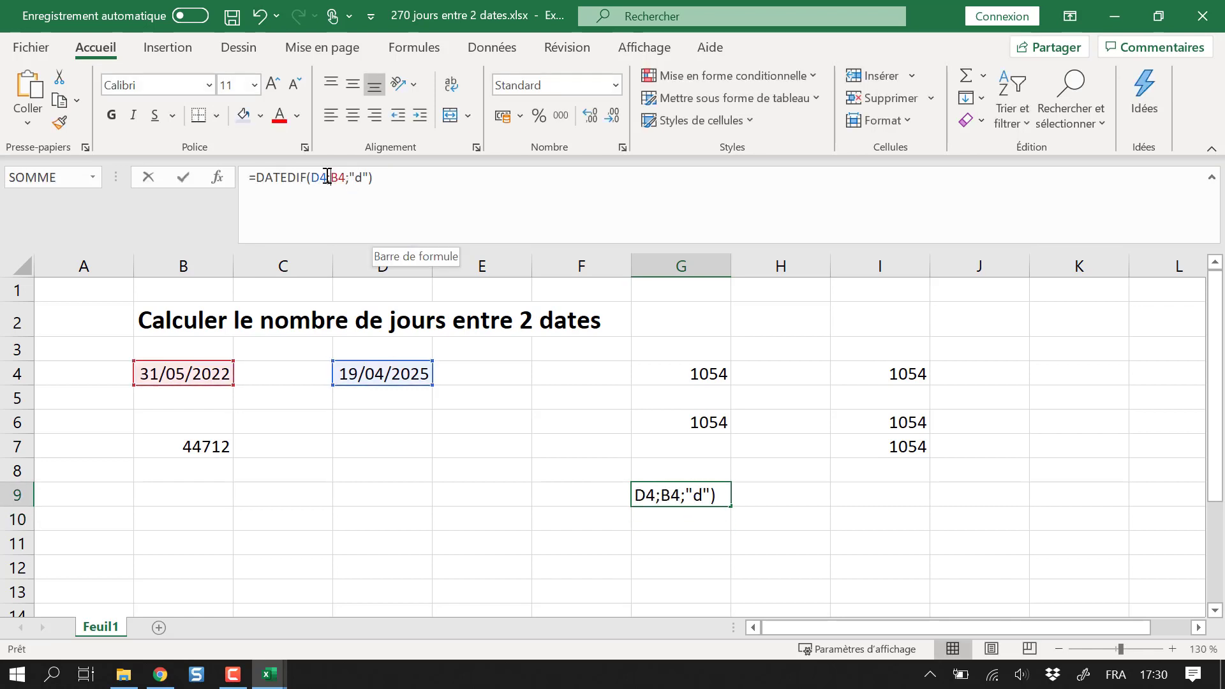
left_click_drag(327, 181, 312, 179)
key("Delete")
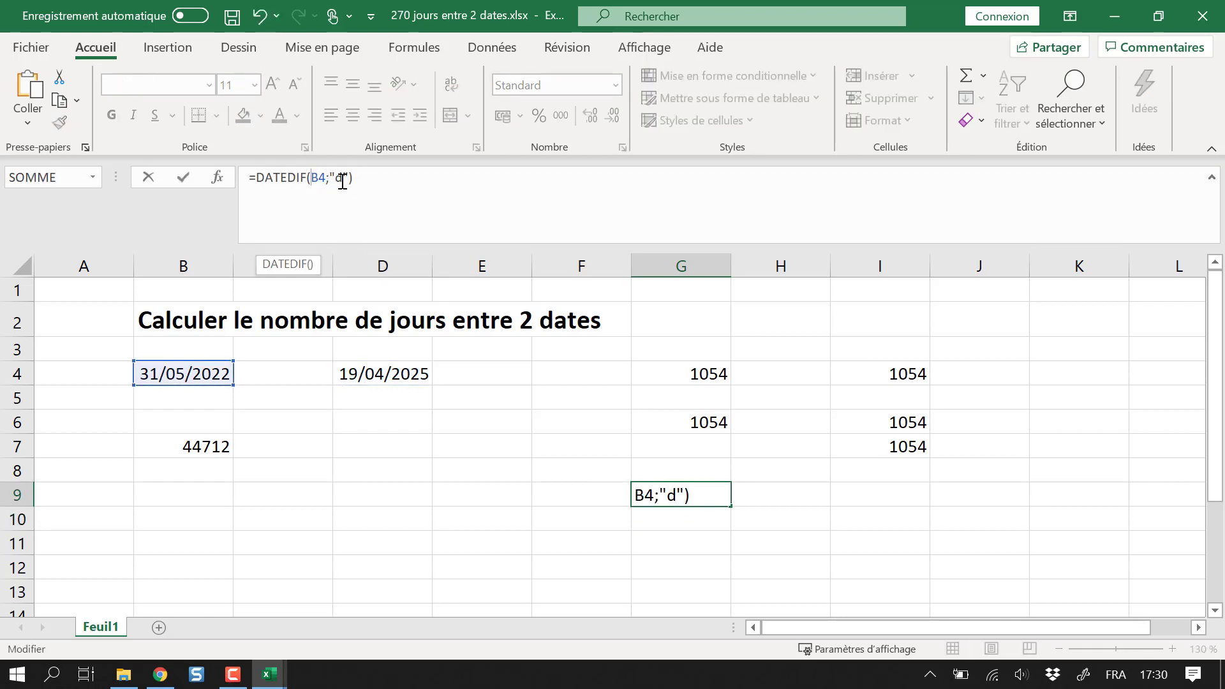
type("D4;")
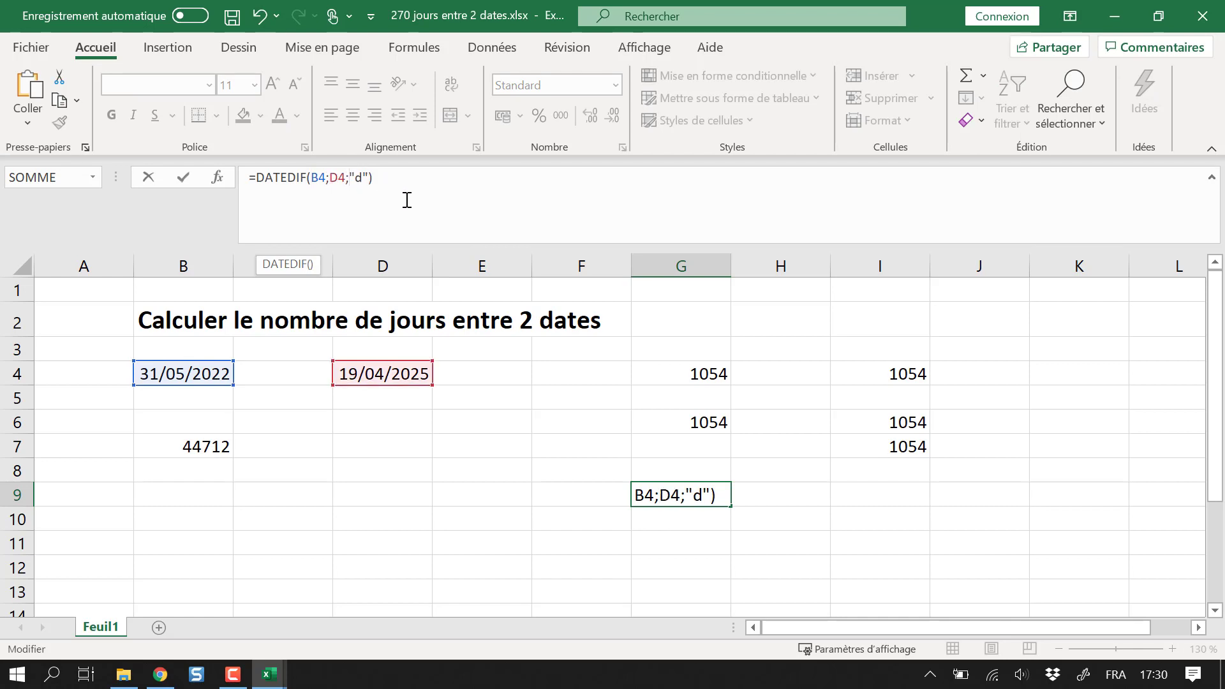
key("Return")
key("Up")
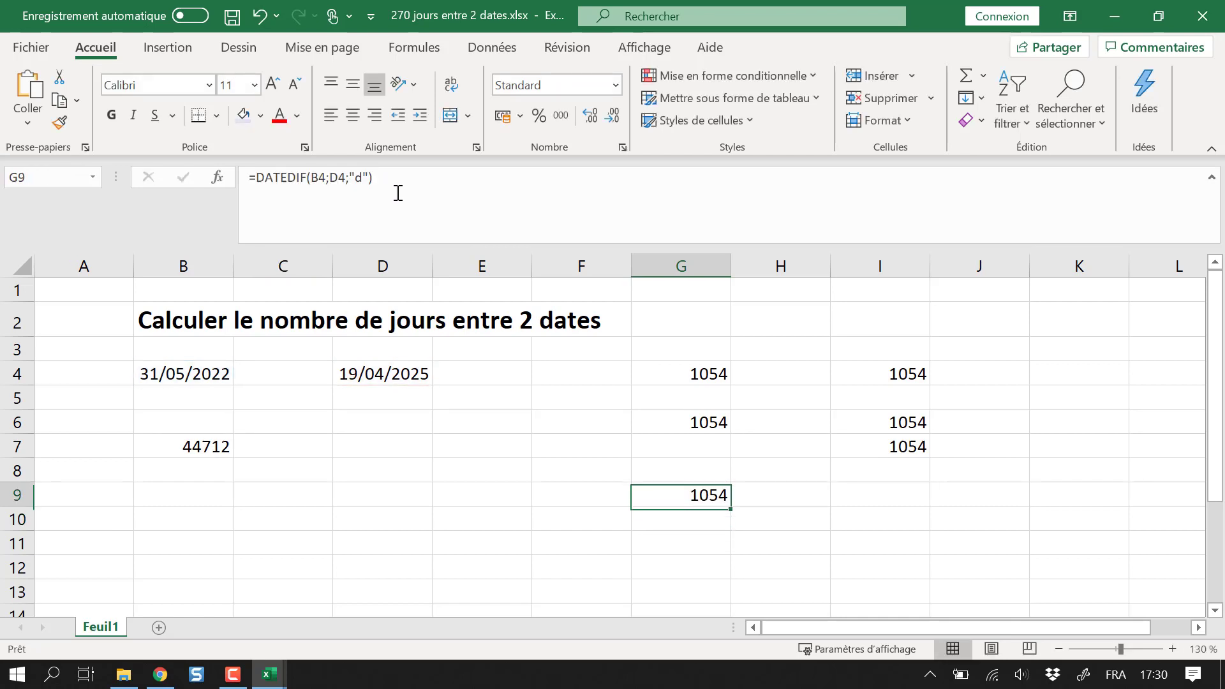
Try editing the unit in the G9 DATEDIF formula and undo the change
left_click(364, 196)
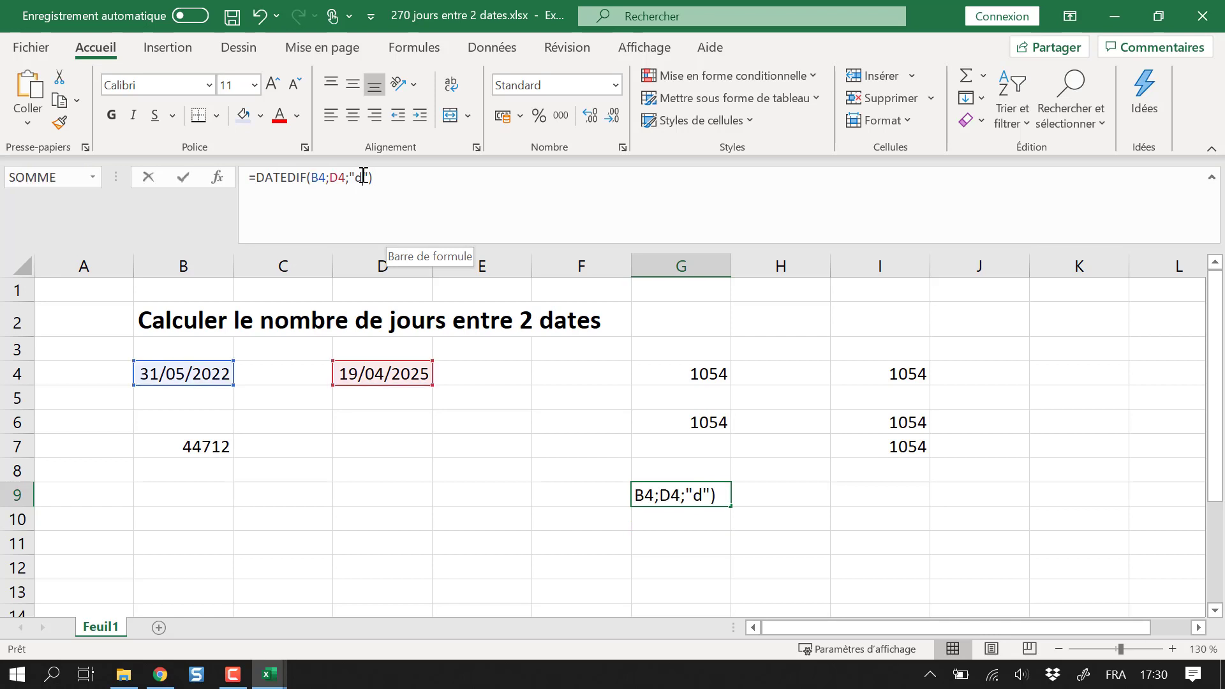
key("Return")
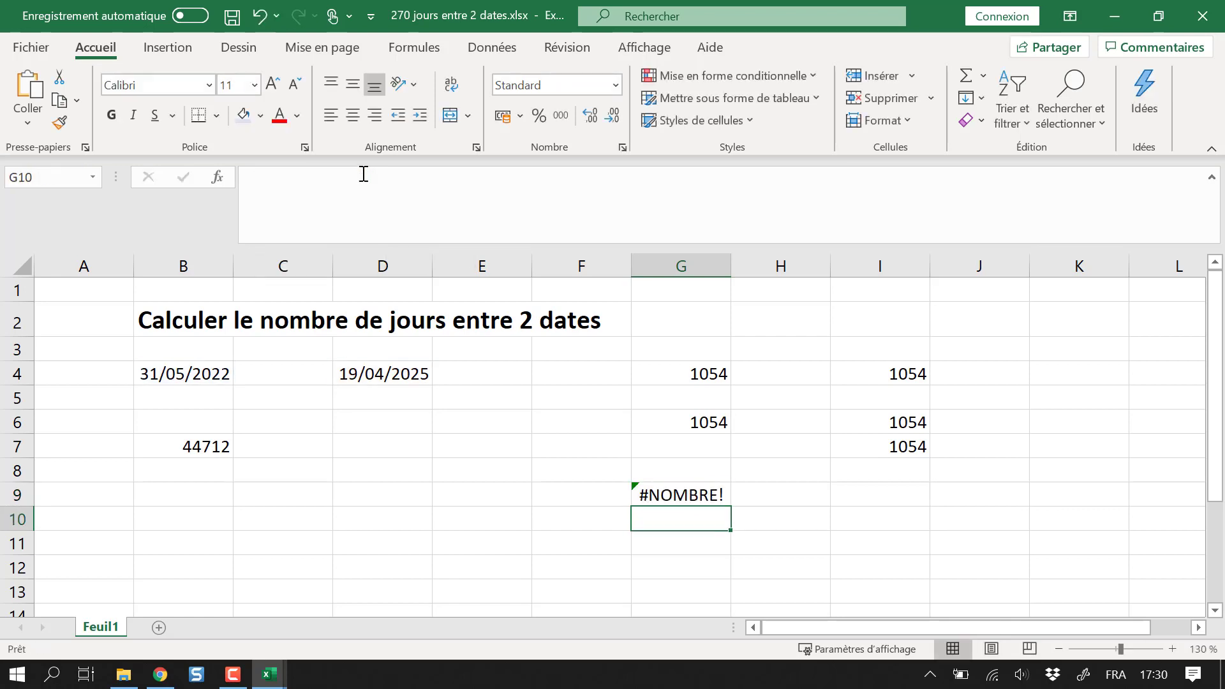
key("ctrl+z")
Examine the order of the dates and the unit code in the G9 DATEDIF formula
left_click(365, 176)
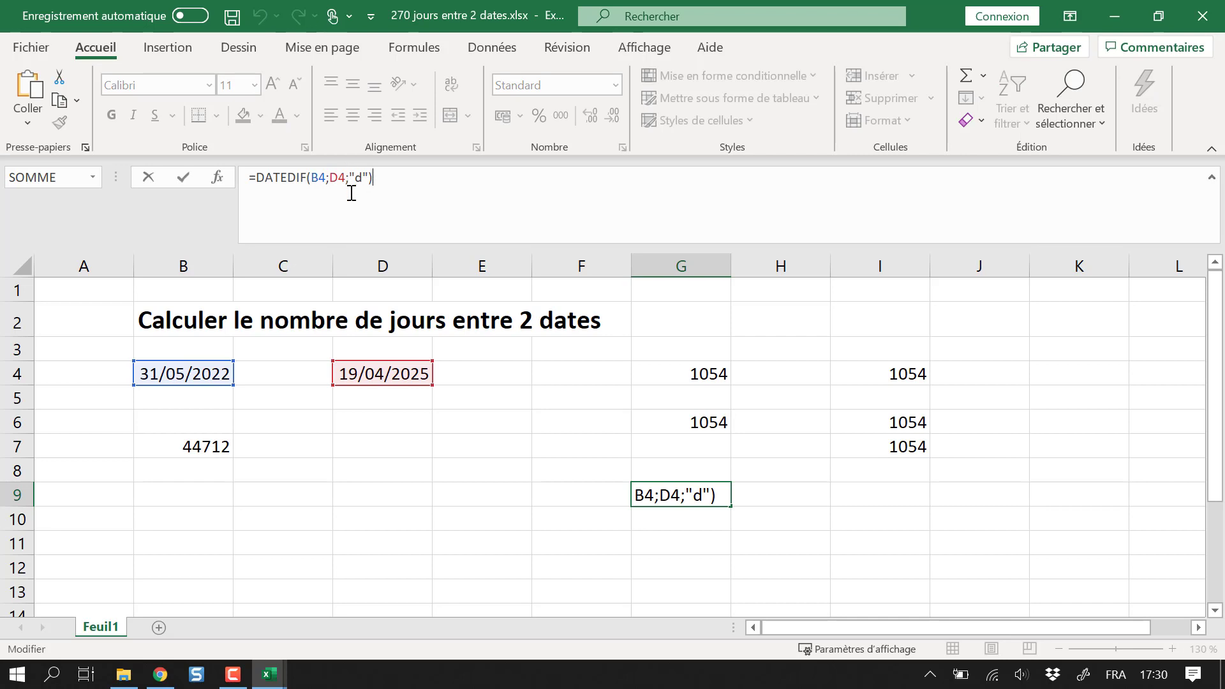
left_click(318, 180)
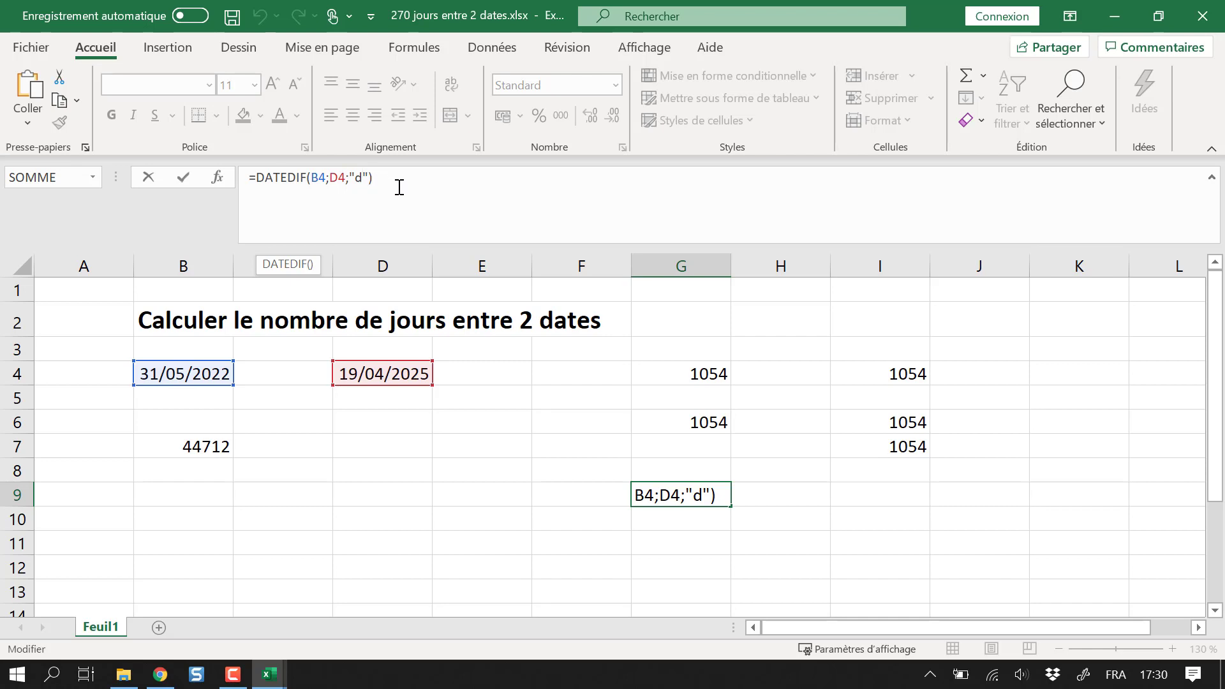
key("Return")
key("Up")
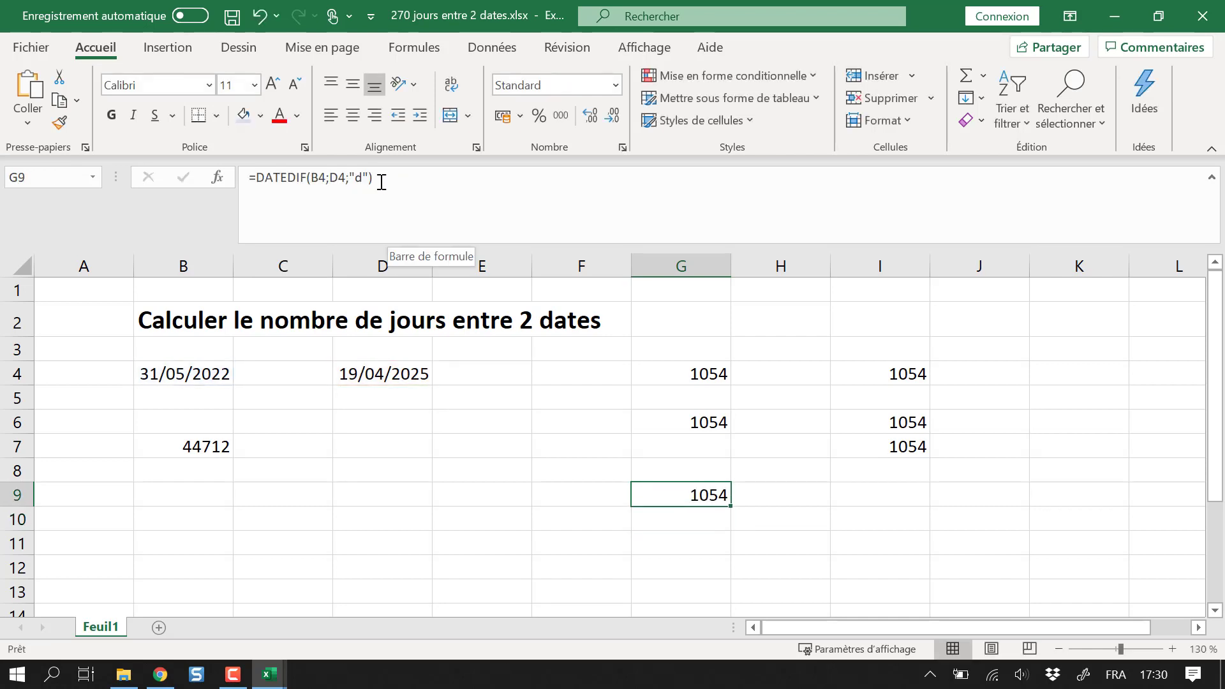
Set the unit in the G9 DATEDIF formula to "m" to count full months
left_click(362, 178)
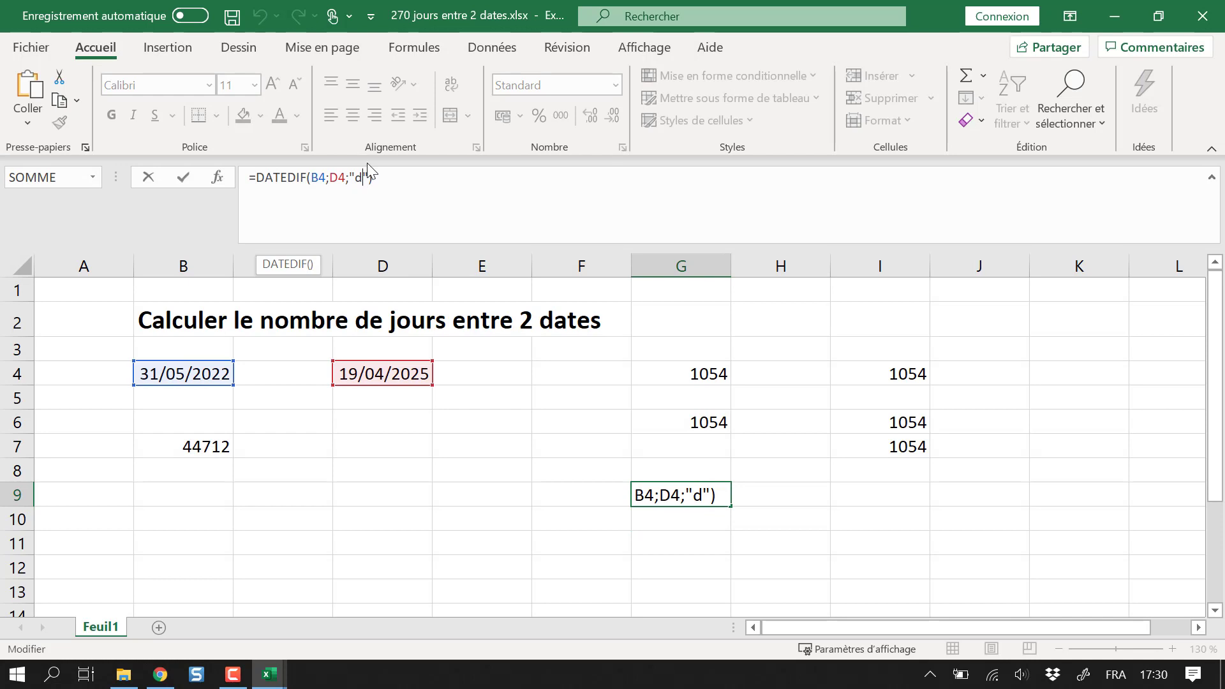
key("BackSpace")
type("m")
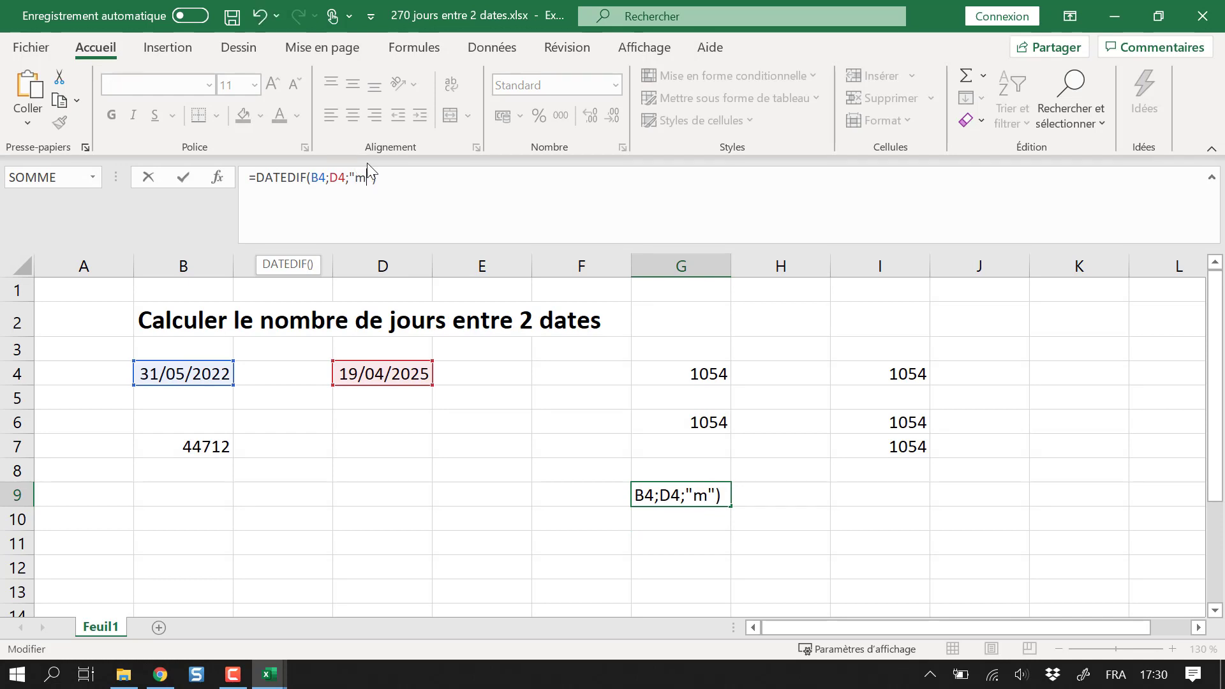
key("Return")
key("Up")
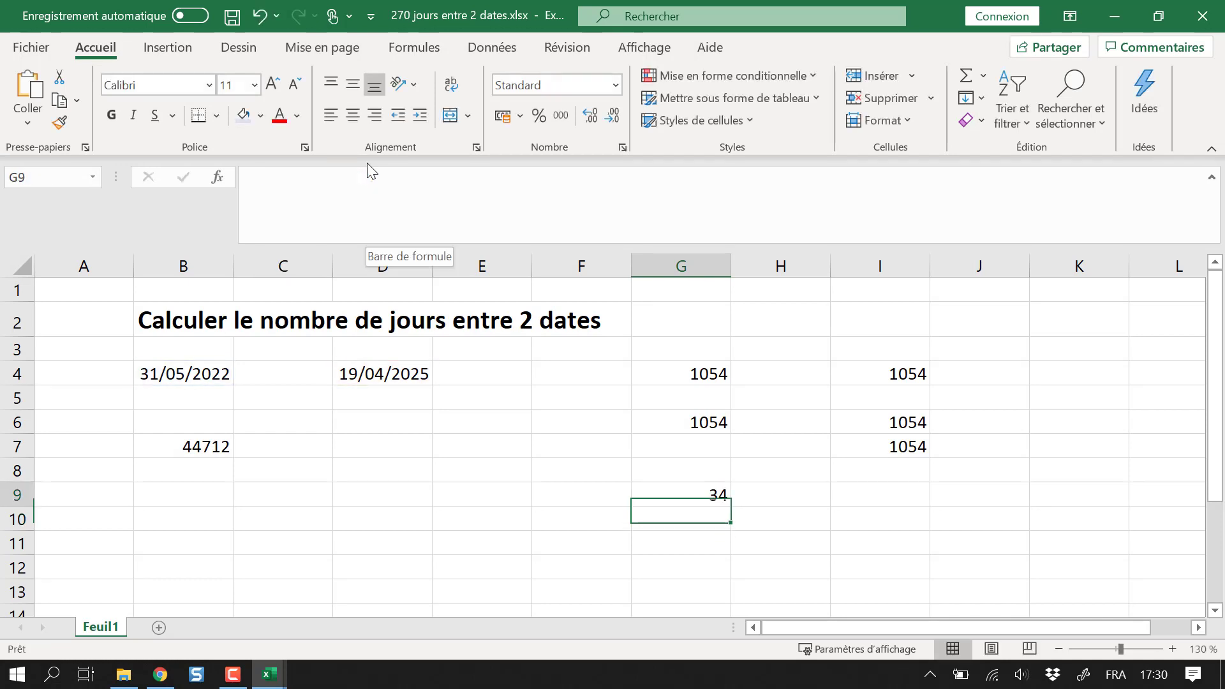
Set the unit in the G9 DATEDIF formula to "y" to count full years
left_click(370, 177)
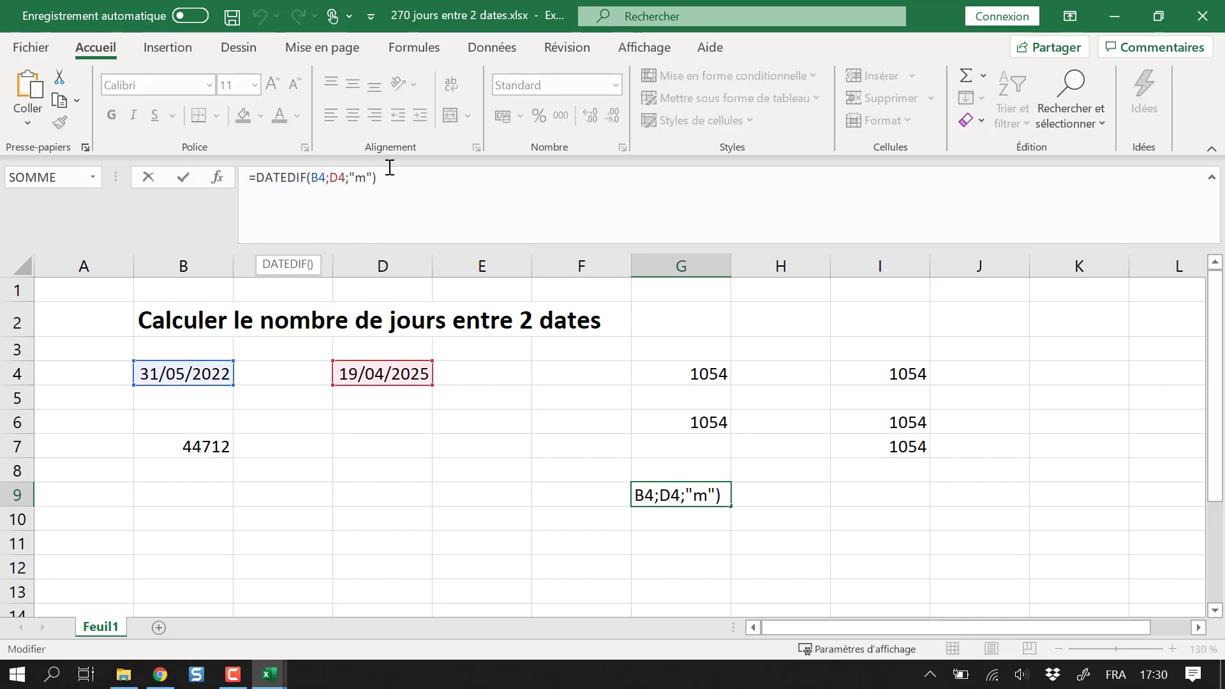
key("BackSpace")
type("y")
key("Return")
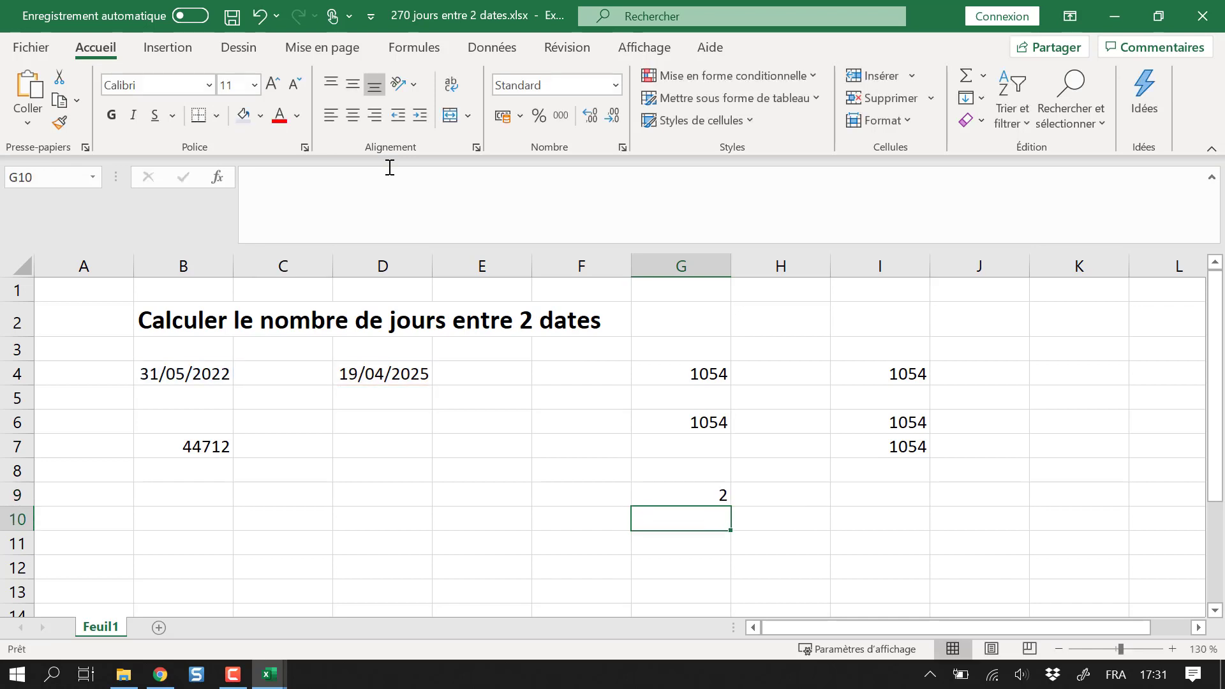
key("Up")
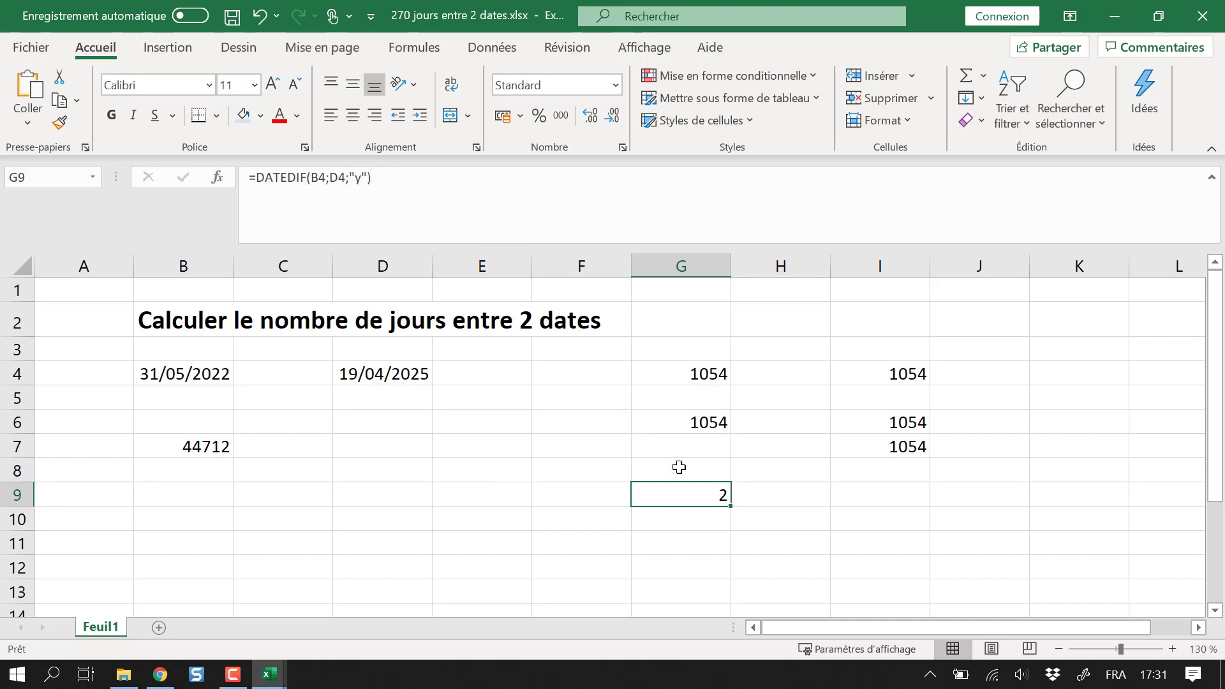
Copy the DATEDIF formula cell G9 and paste it into G10
key("ctrl+c")
key("Down")
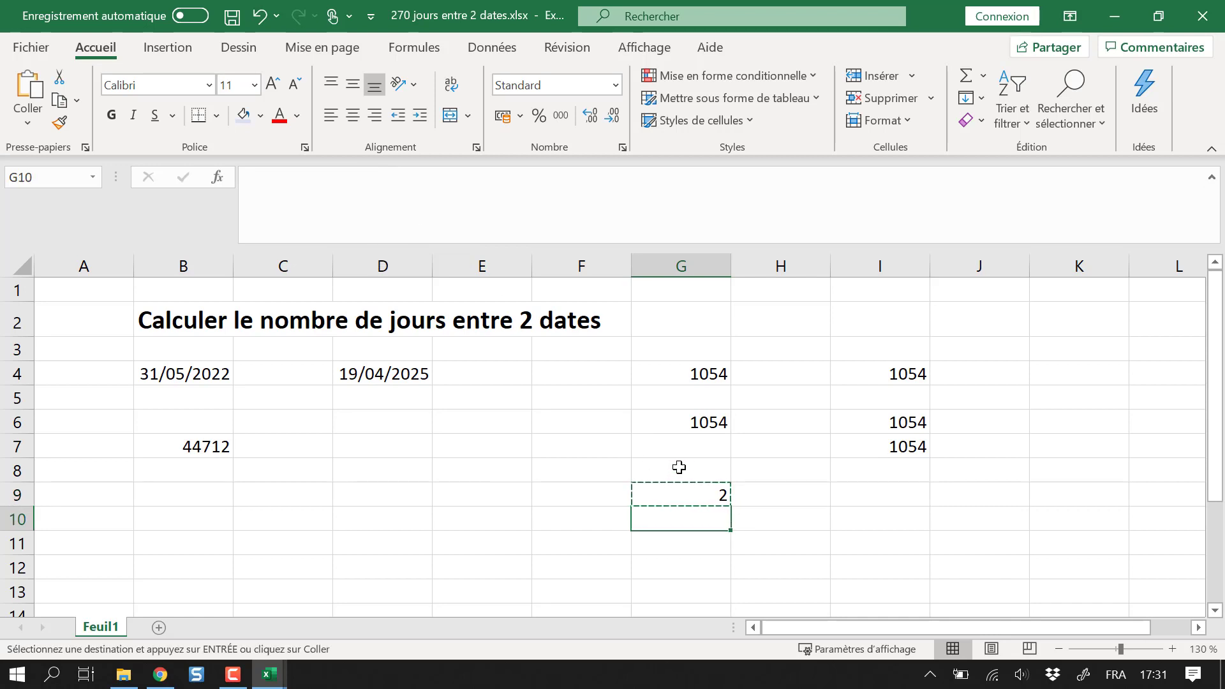
key("ctrl+v")
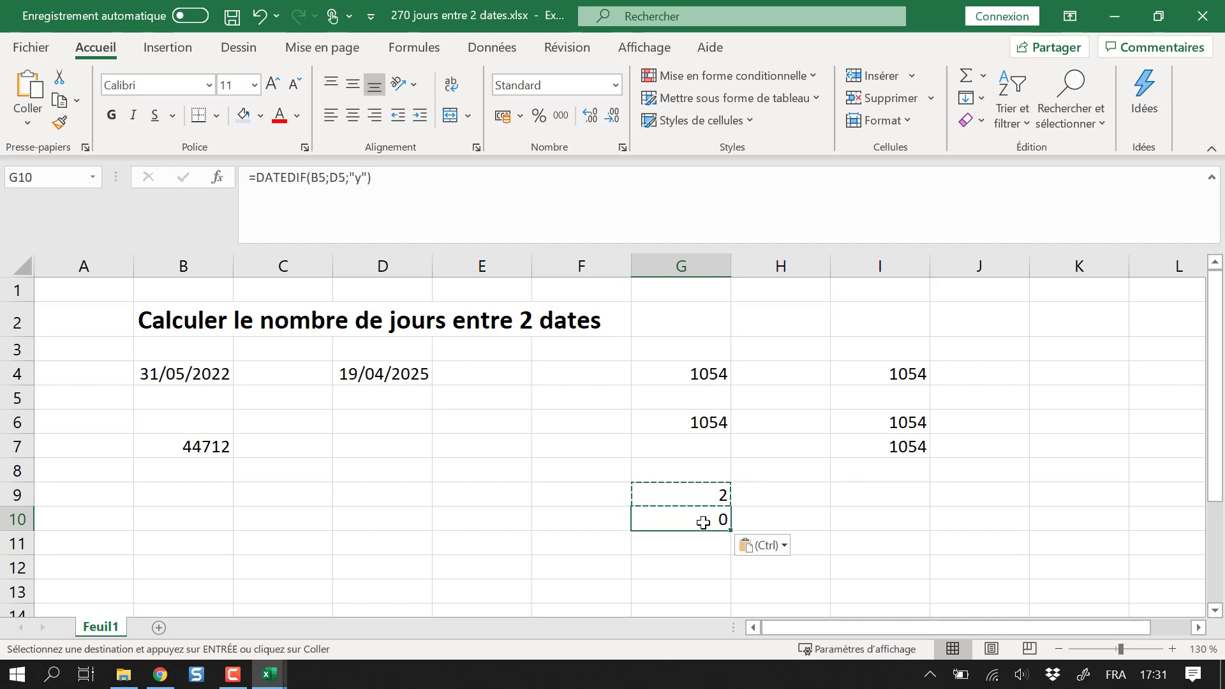
Clear G10 and put the exact G9 formula text =DATEDIF(B4;D4;"y") into it, keeping the references to row 4
key("Delete")
key("Up")
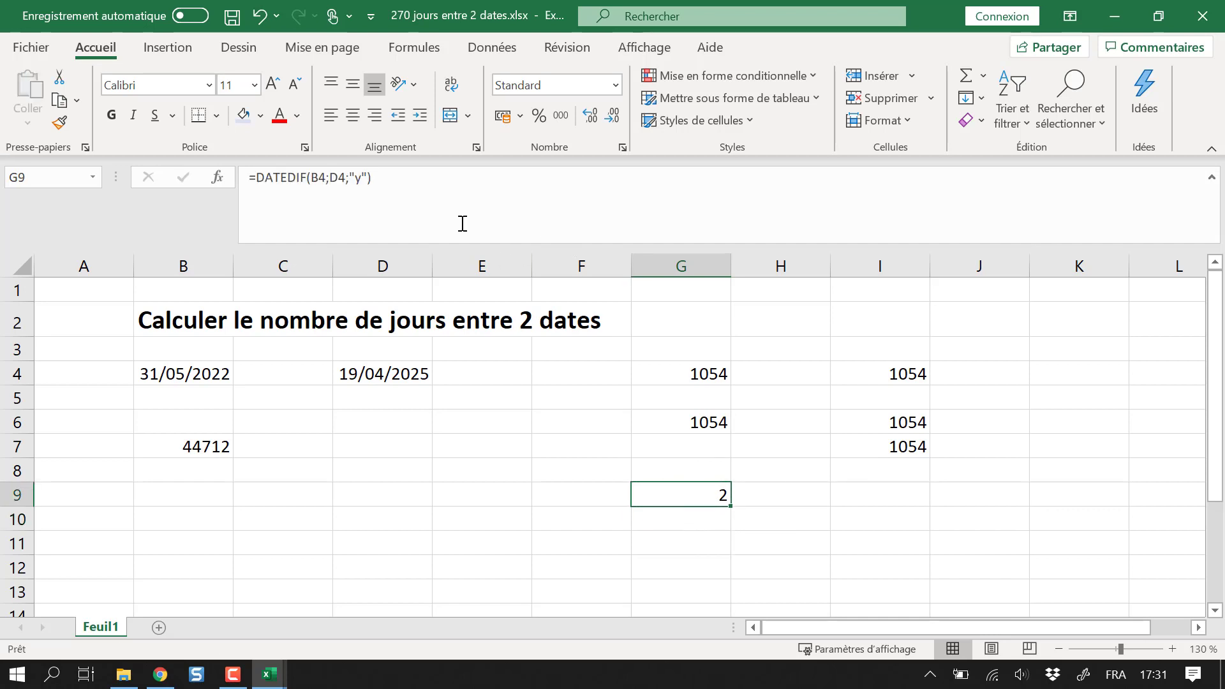
triple_click(456, 191)
key("Escape")
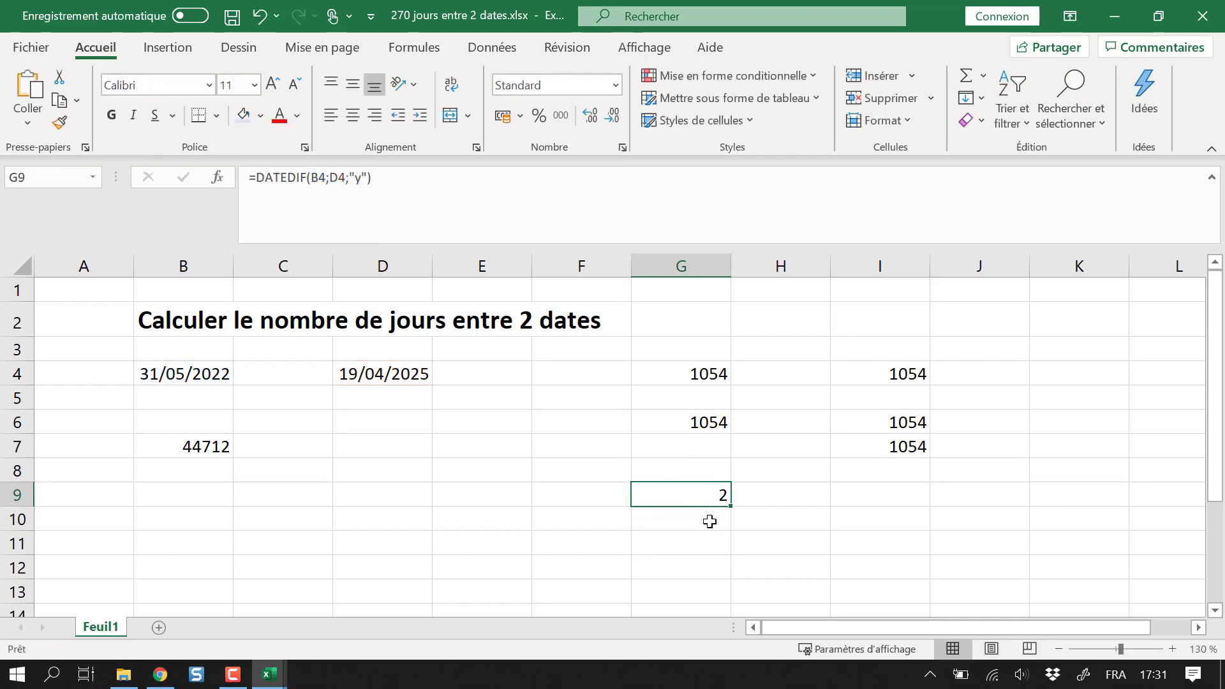
left_click(708, 519)
left_click(381, 202)
key("ctrl+v")
key("Return")
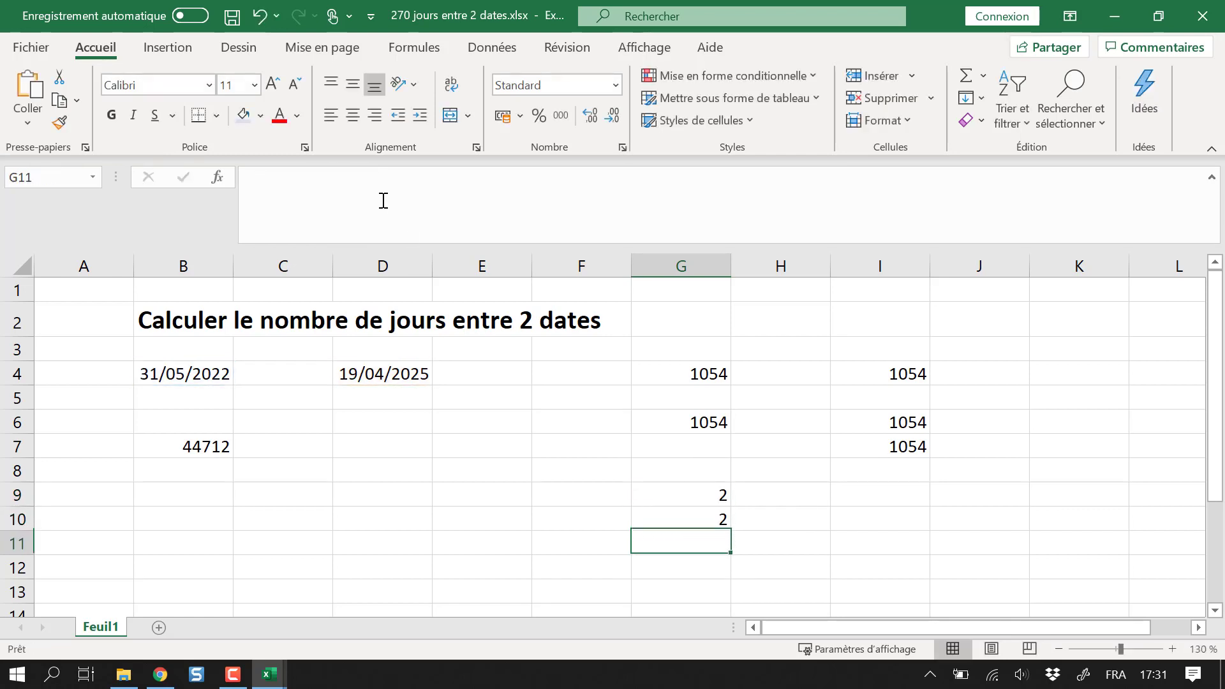
Set the unit in the G10 DATEDIF formula to "ym" to count the months remaining after full years
key("Up")
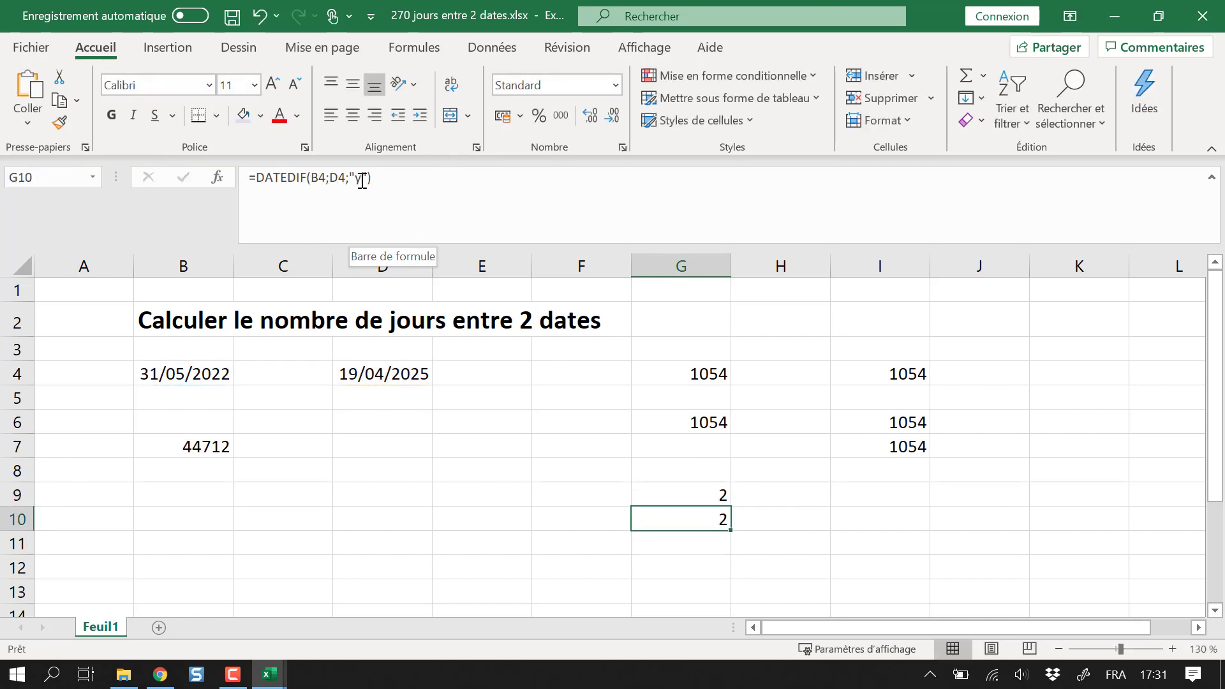
left_click(361, 183)
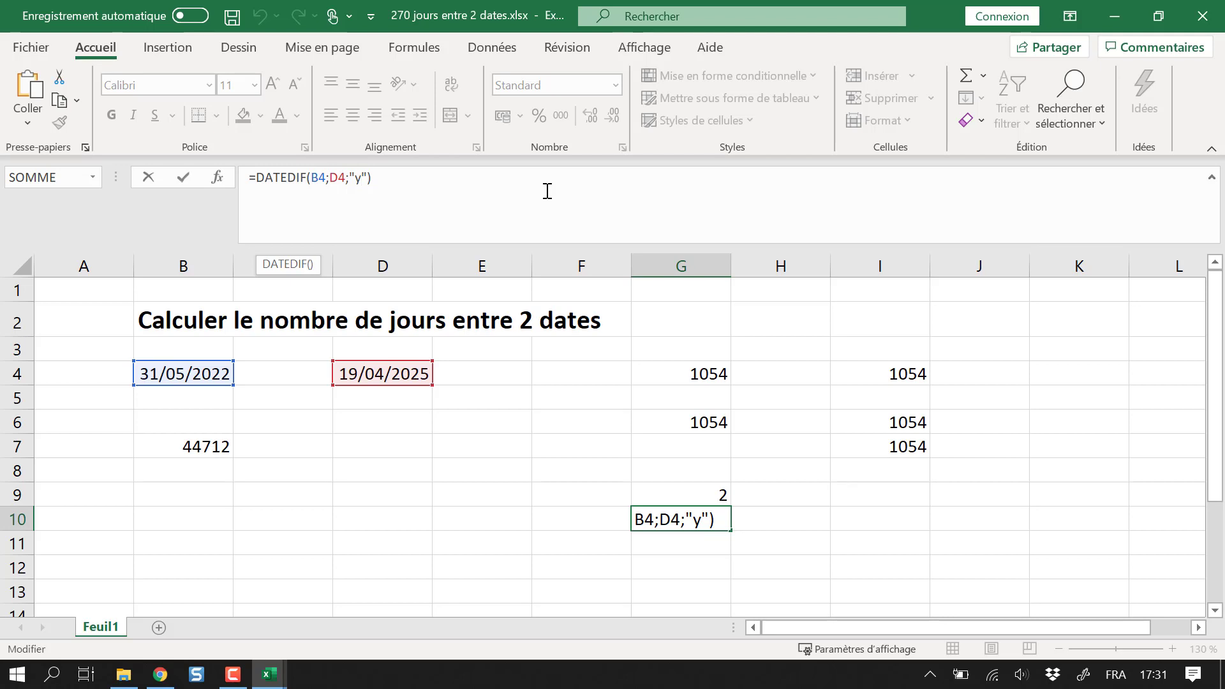
type("m")
key("Return")
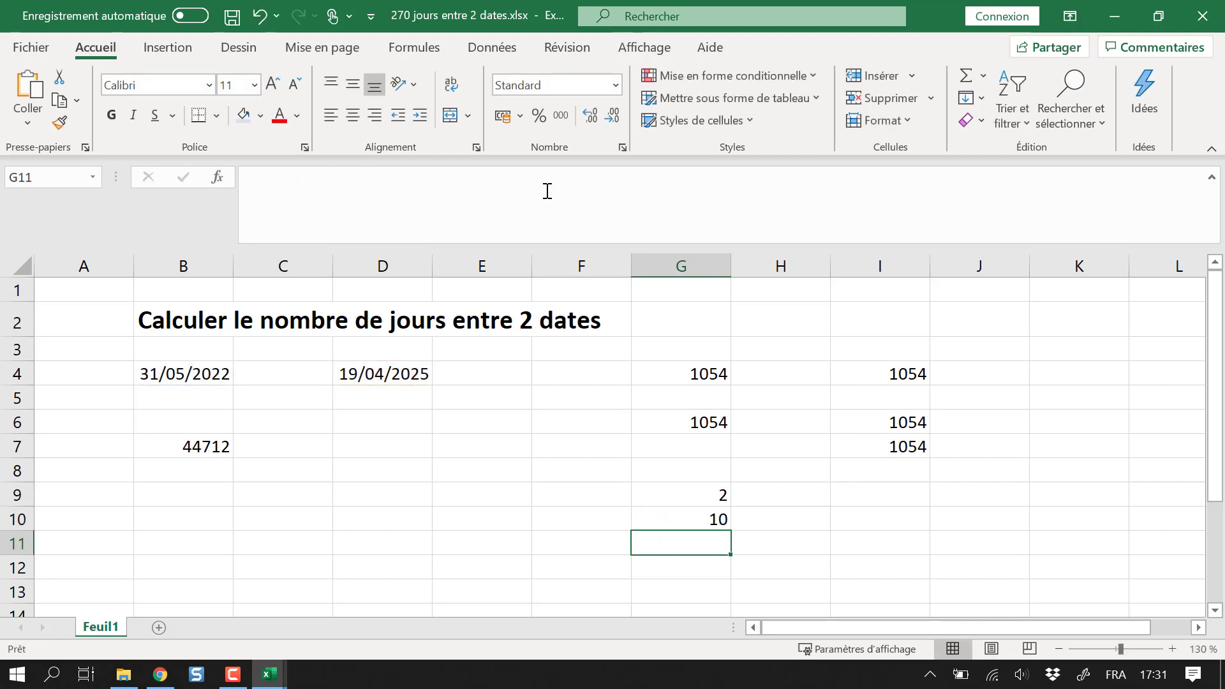
Copy the G10 formula text into G11 and set its unit to "md" to count the remaining days
key("Up")
left_click(364, 183)
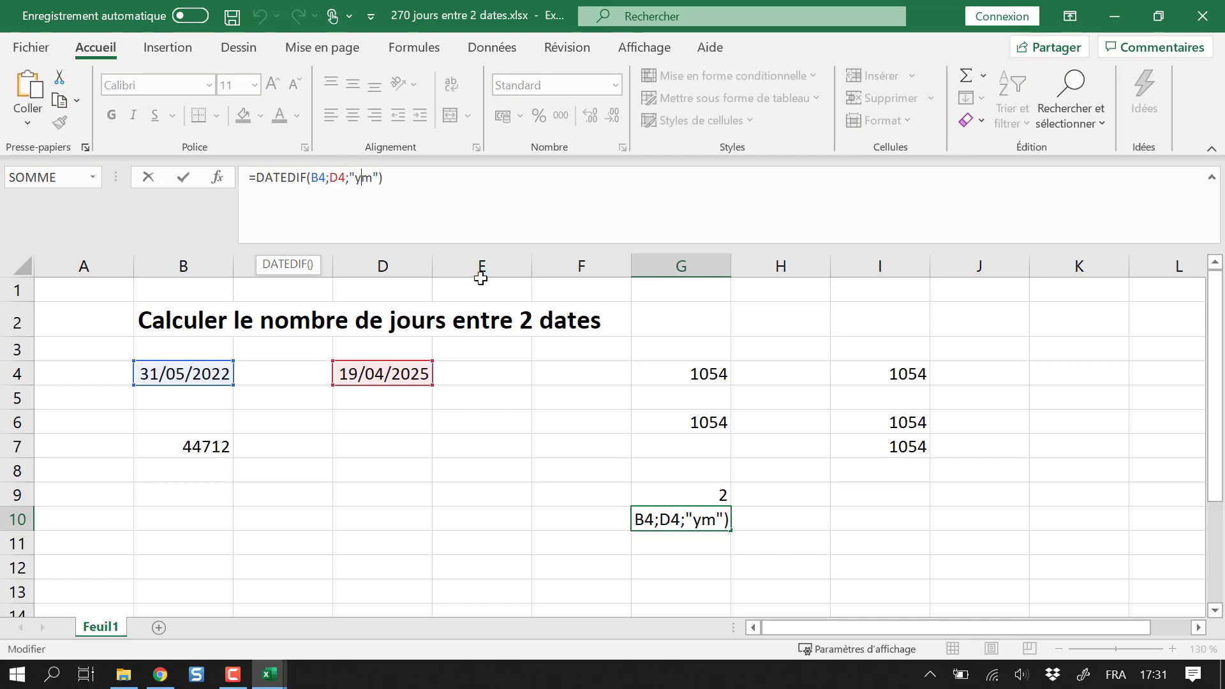
left_click_drag(403, 176, 220, 171)
key("ctrl+c")
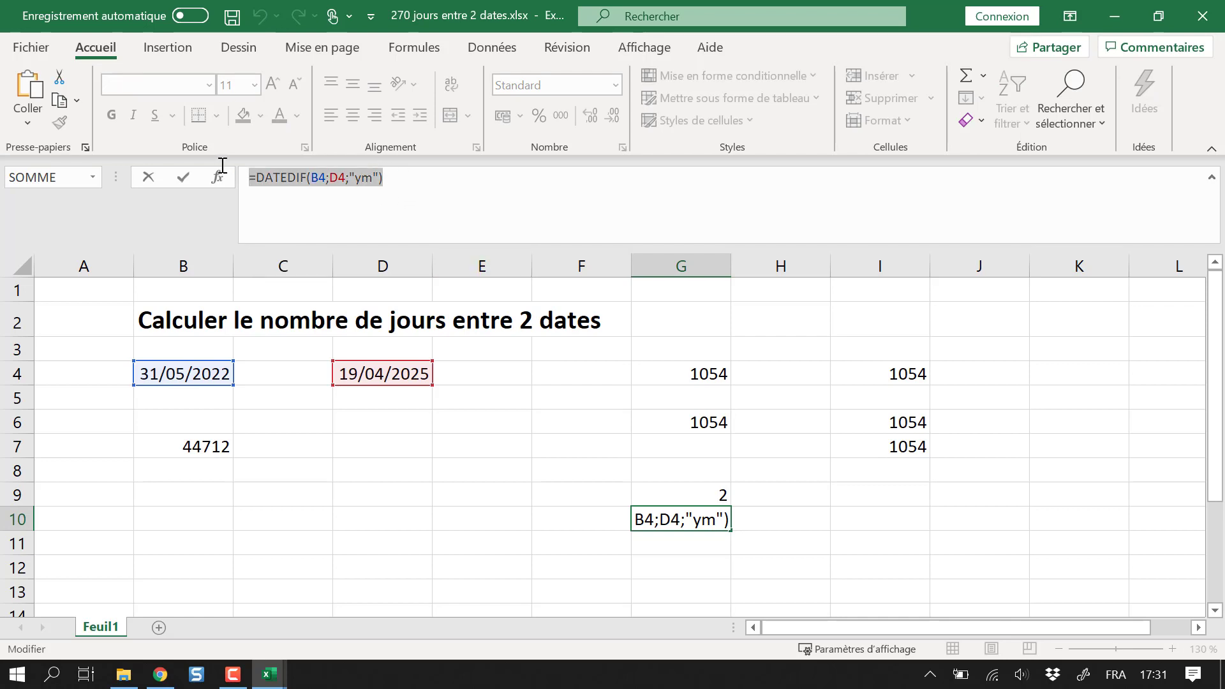
left_click(293, 188)
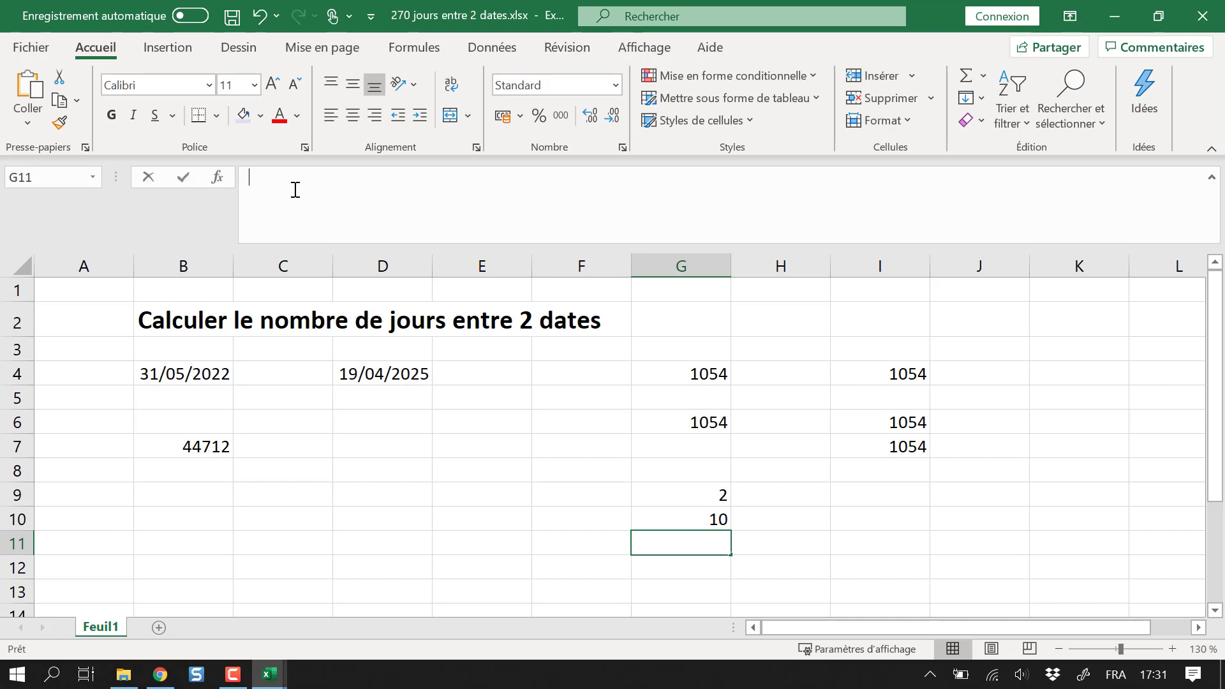
key("ctrl+v")
double_click(363, 177)
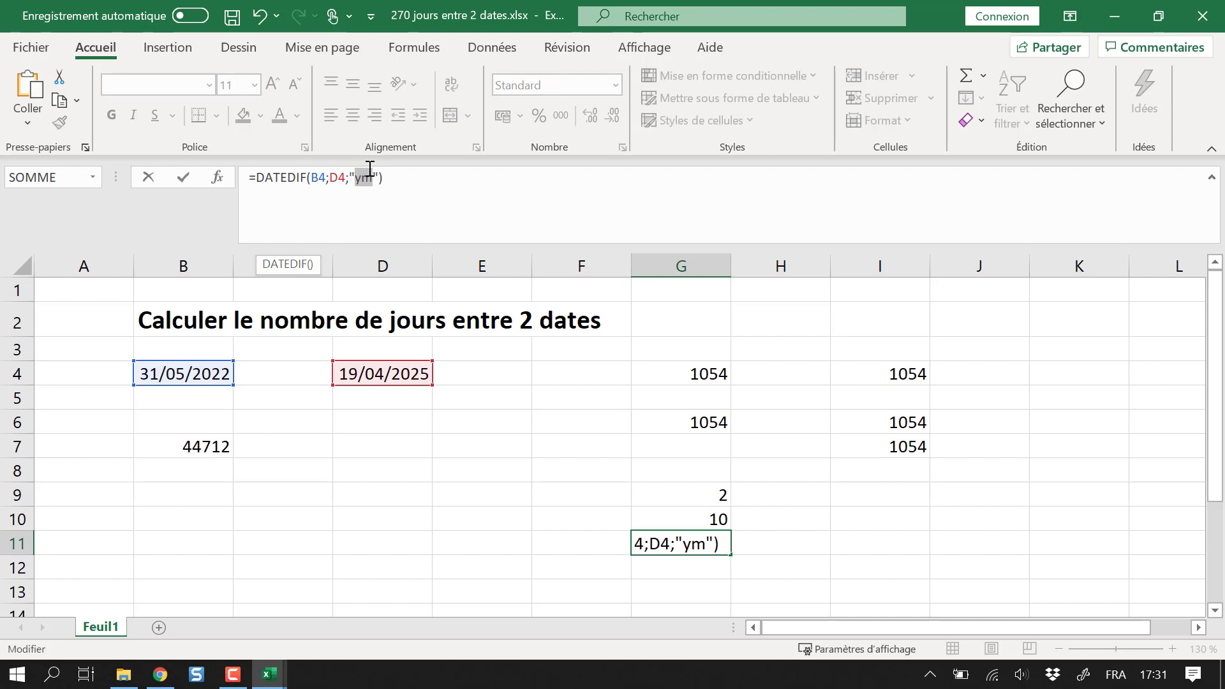
type("md")
key("Return")
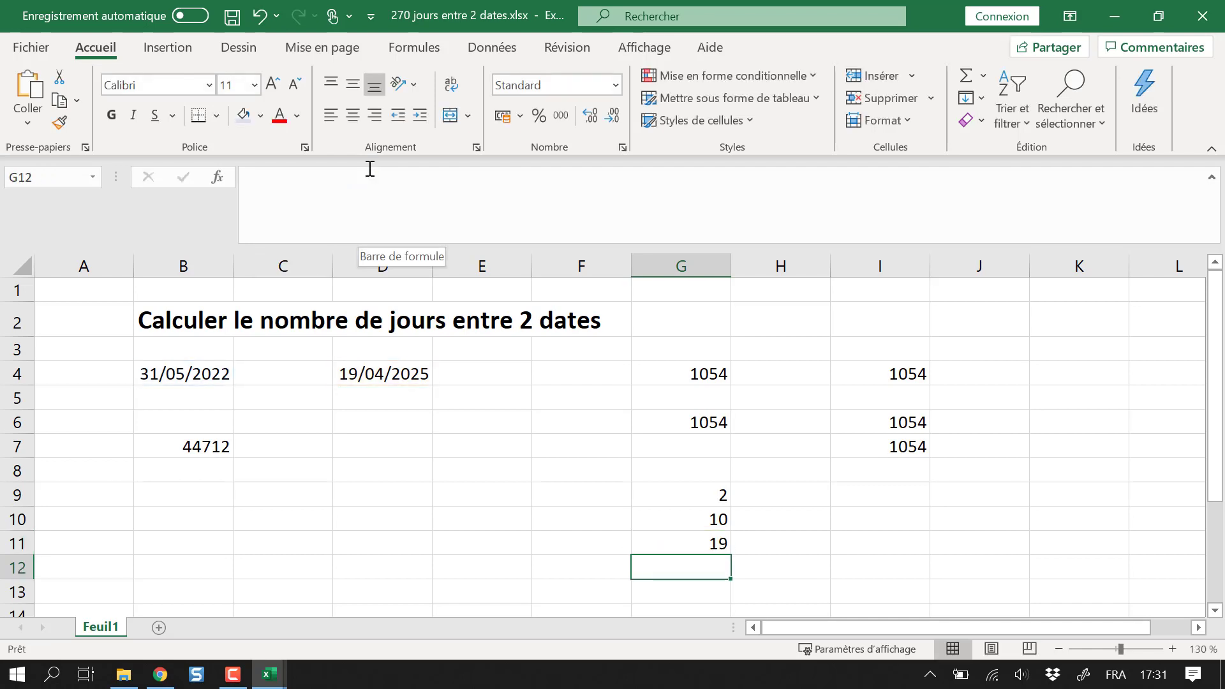
Examine the start date, the year, month and day DATEDIF formulas in G9 to G11, and the subtraction formula in G4
left_click(204, 376)
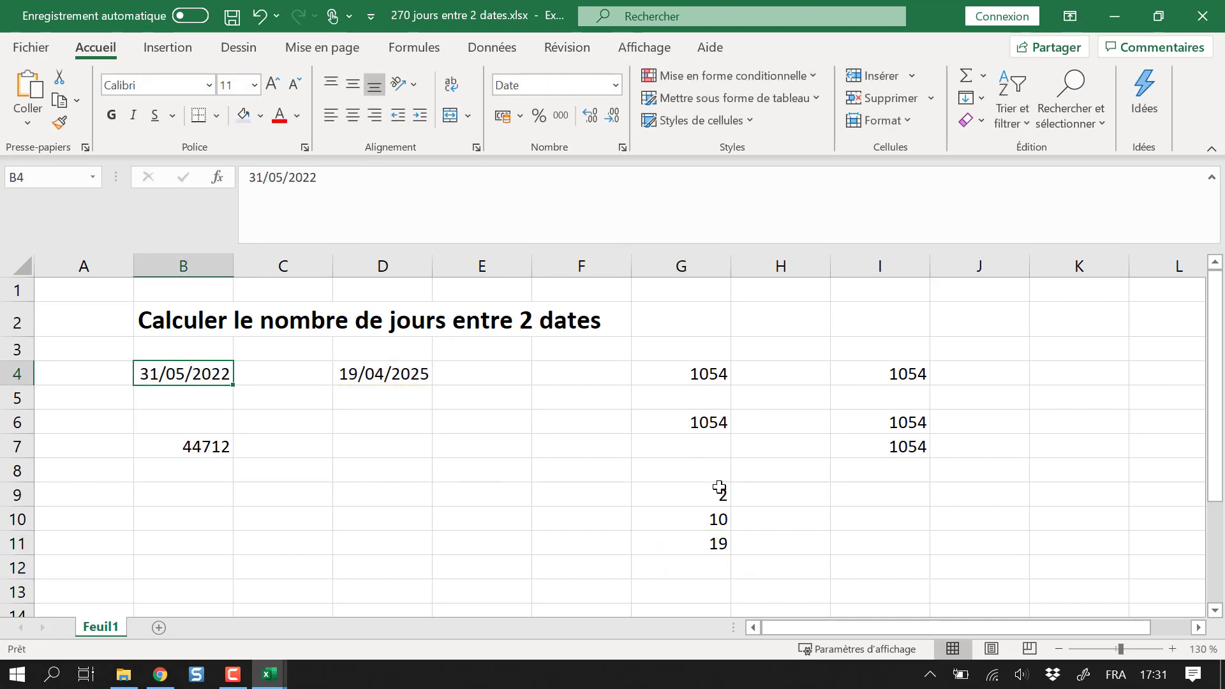
left_click(701, 496)
left_click(703, 514)
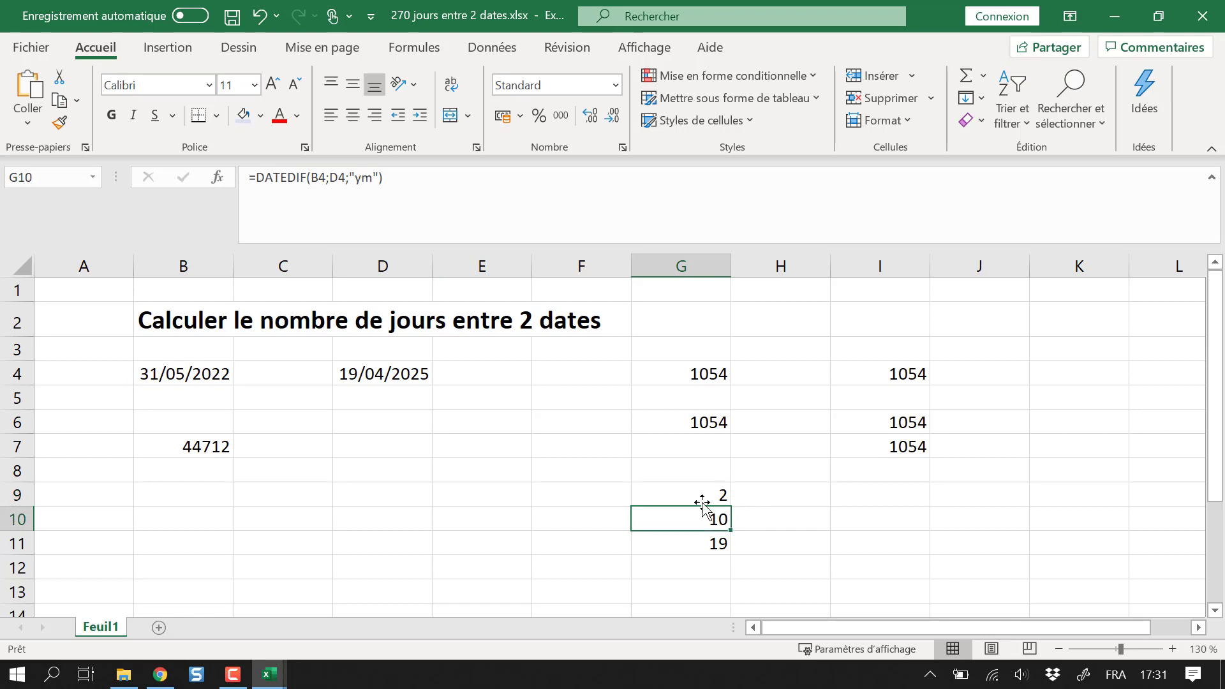
left_click(678, 559)
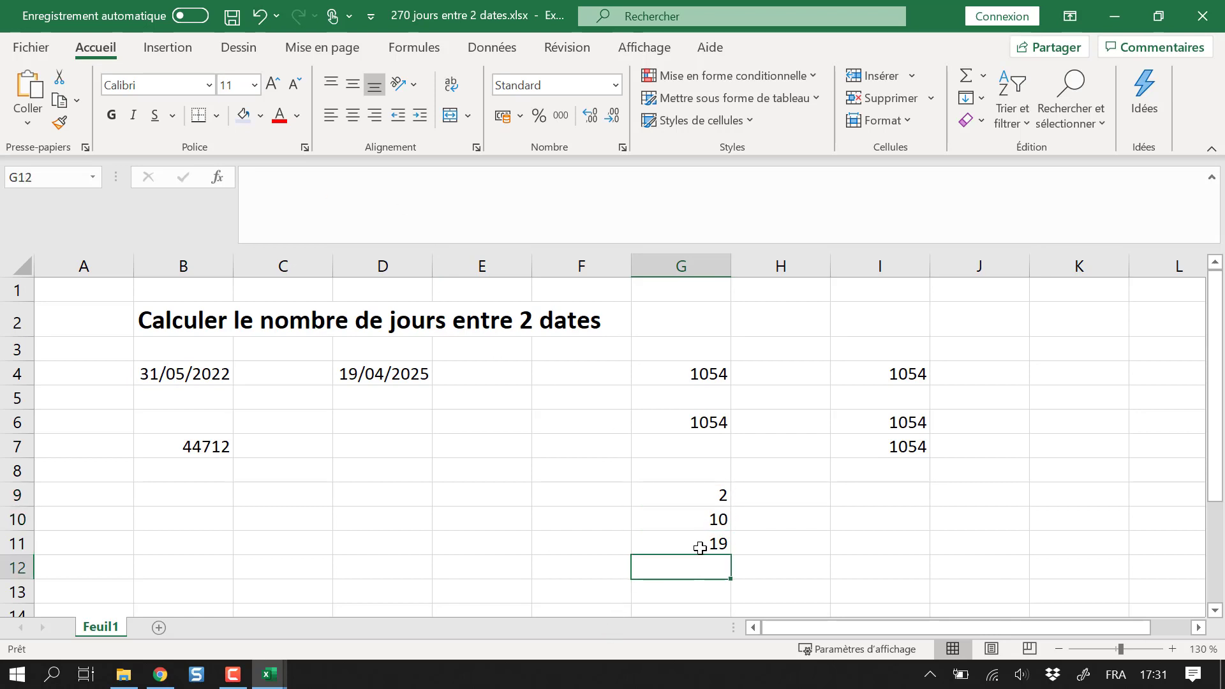
left_click(700, 548)
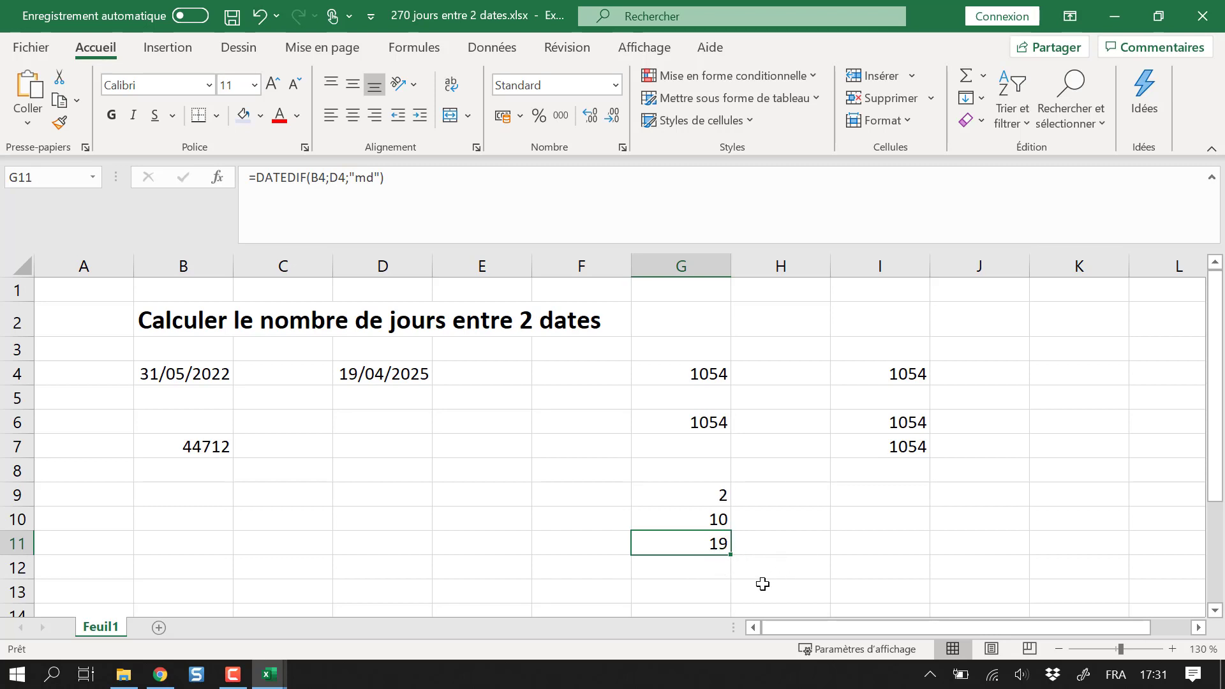
left_click(818, 578)
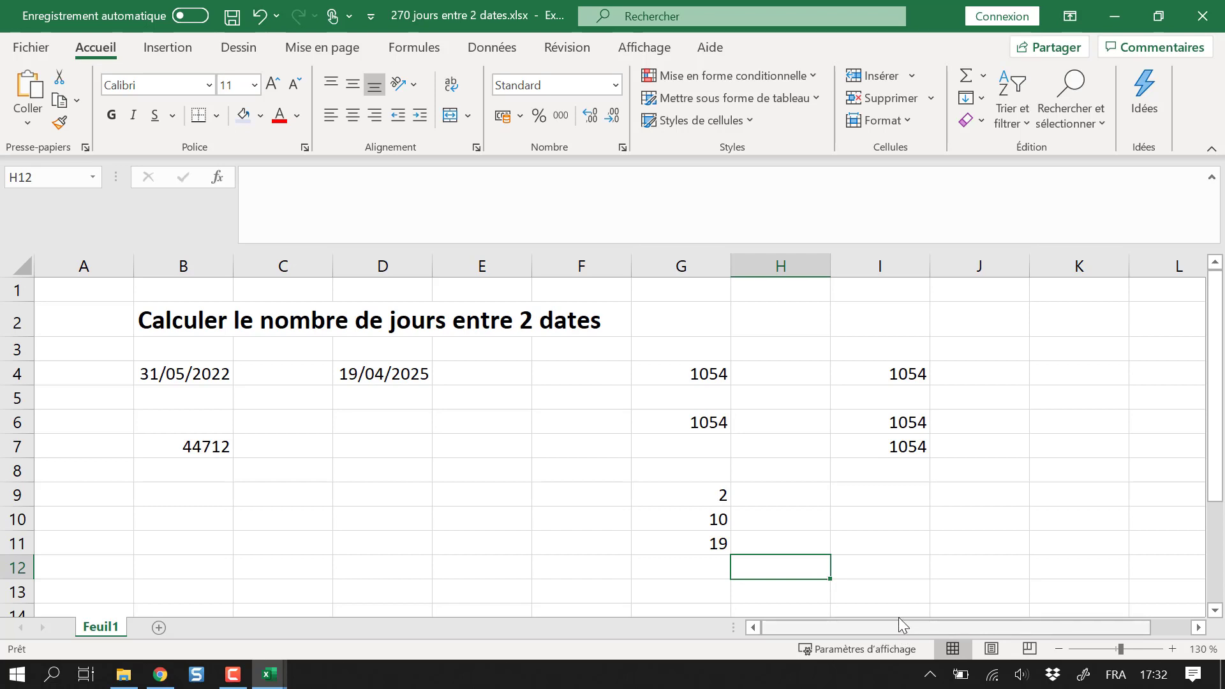
left_click(757, 379)
left_click(710, 370)
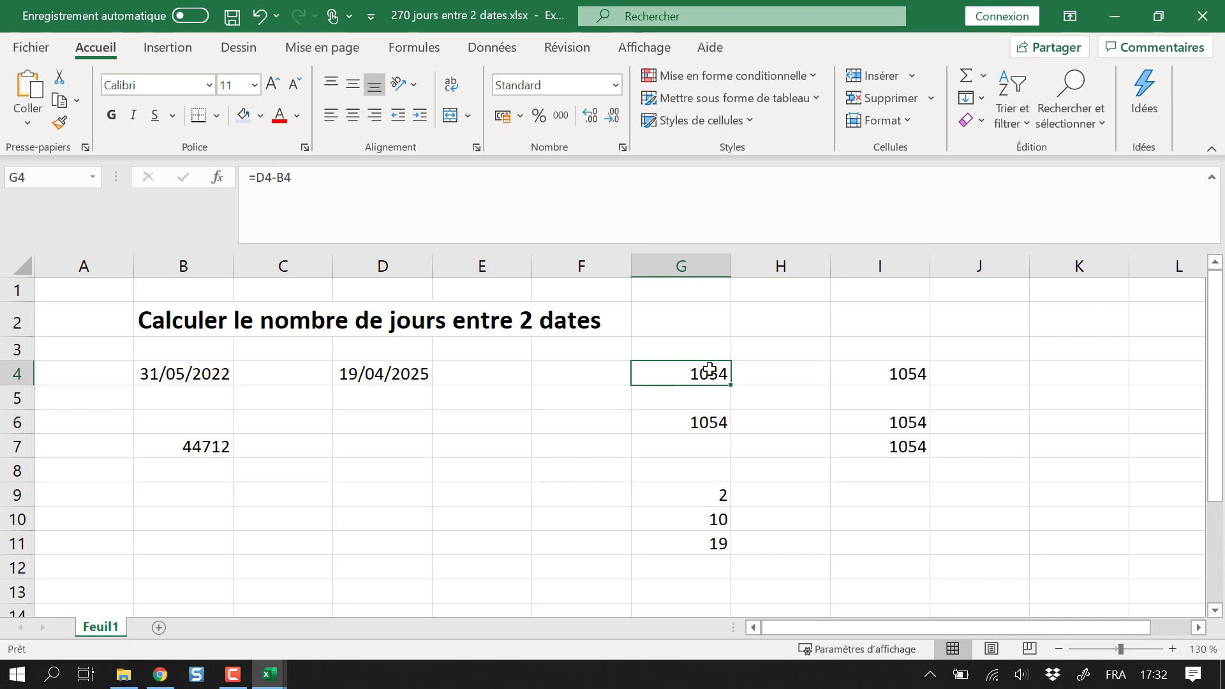
key("Down")
key("Down")
key("Down")
key("Down")
key("Down")
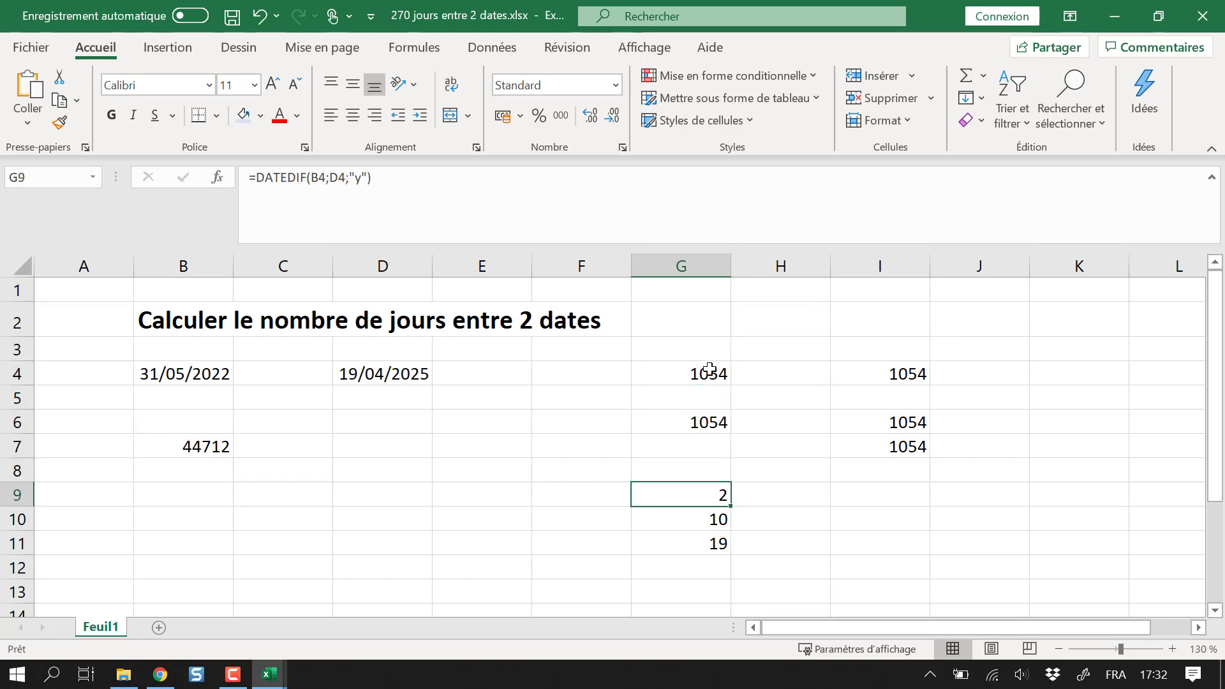
key("Right")
key("Down")
key("Down")
key("Down")
key("Down")
key("Down")
key("Down")
key("Down")
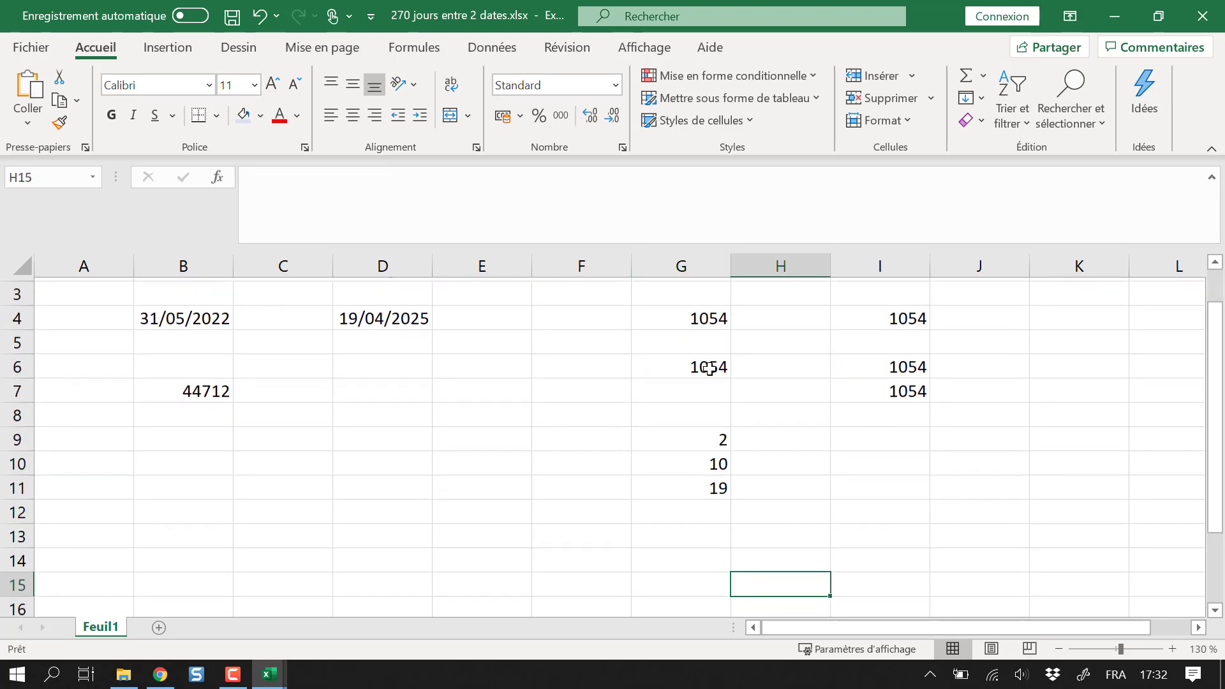
key("Up")
key("Up")
key("Up")
key("Left")
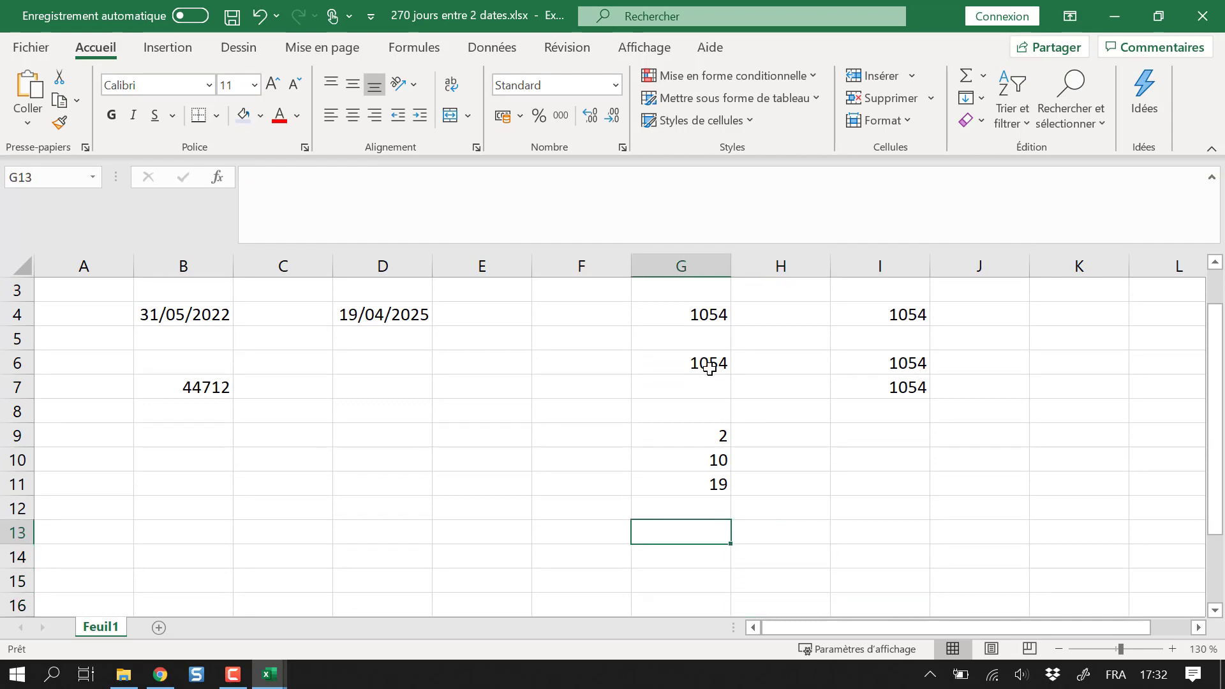
type("=jour")
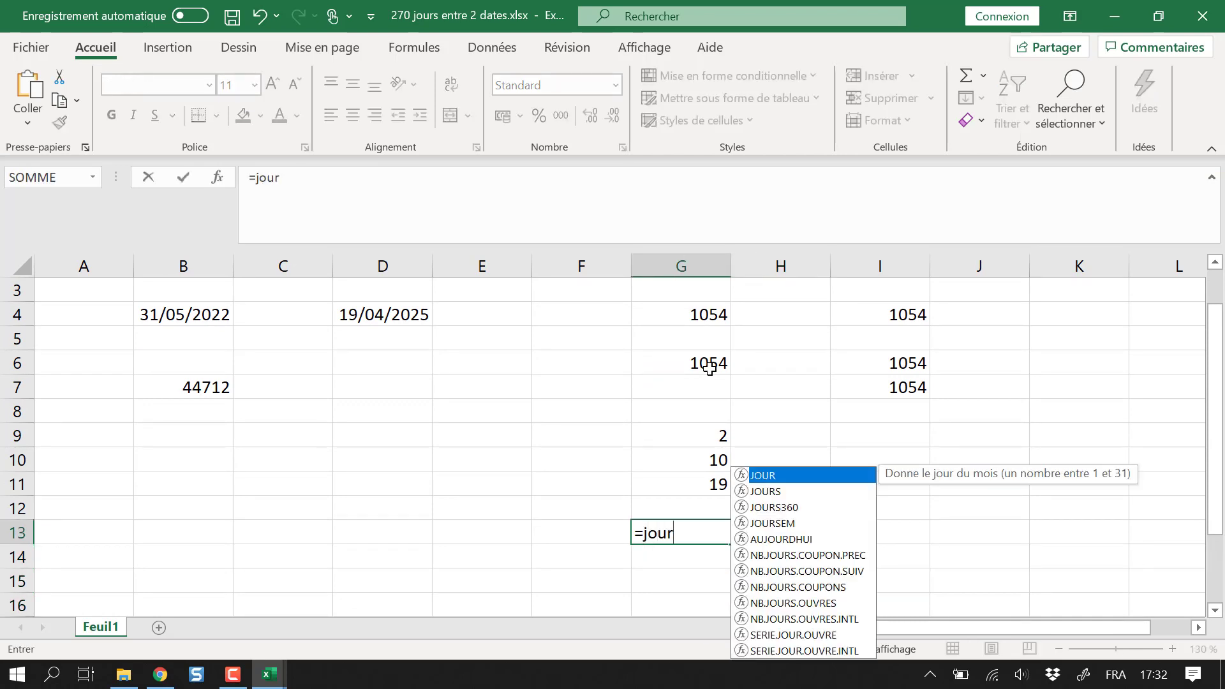
key("Down")
key("Down")
key("Tab")
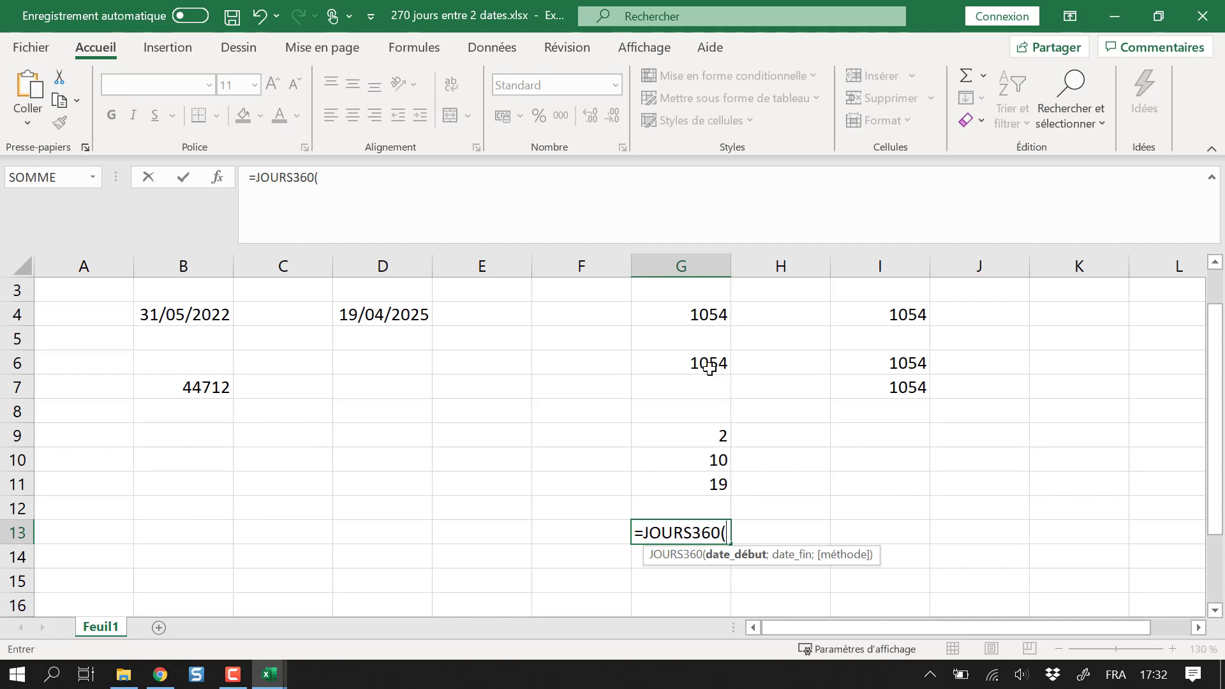
scroll(709, 368, "up", 1)
left_click(200, 373)
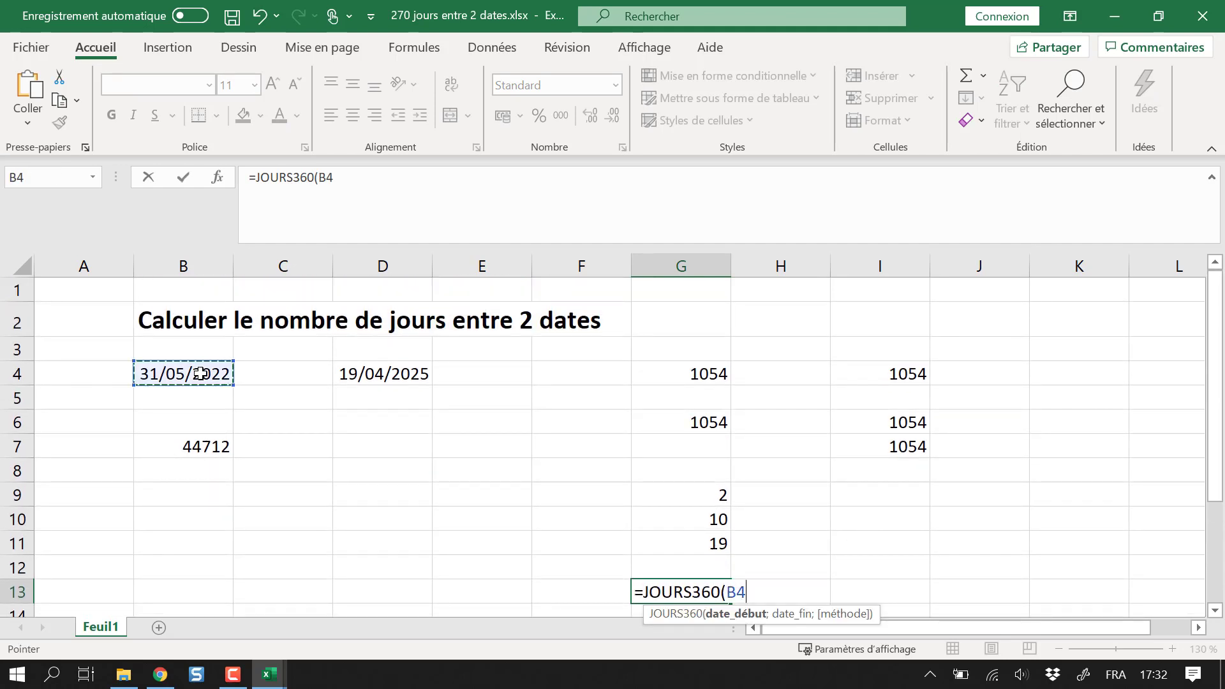
type(";")
left_click(349, 370)
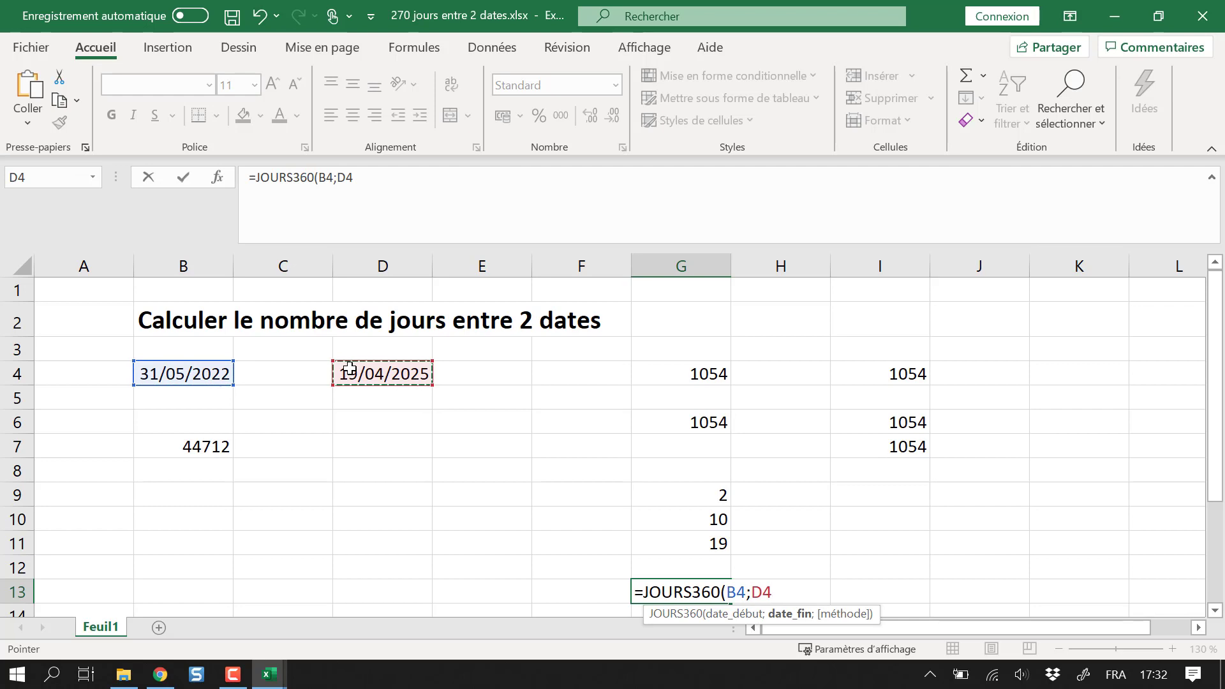
key("Escape")
Enter the start date 01/01/2022 in B13 and the end date 01/02/2022 in D13
scroll(715, 565, "down", 1)
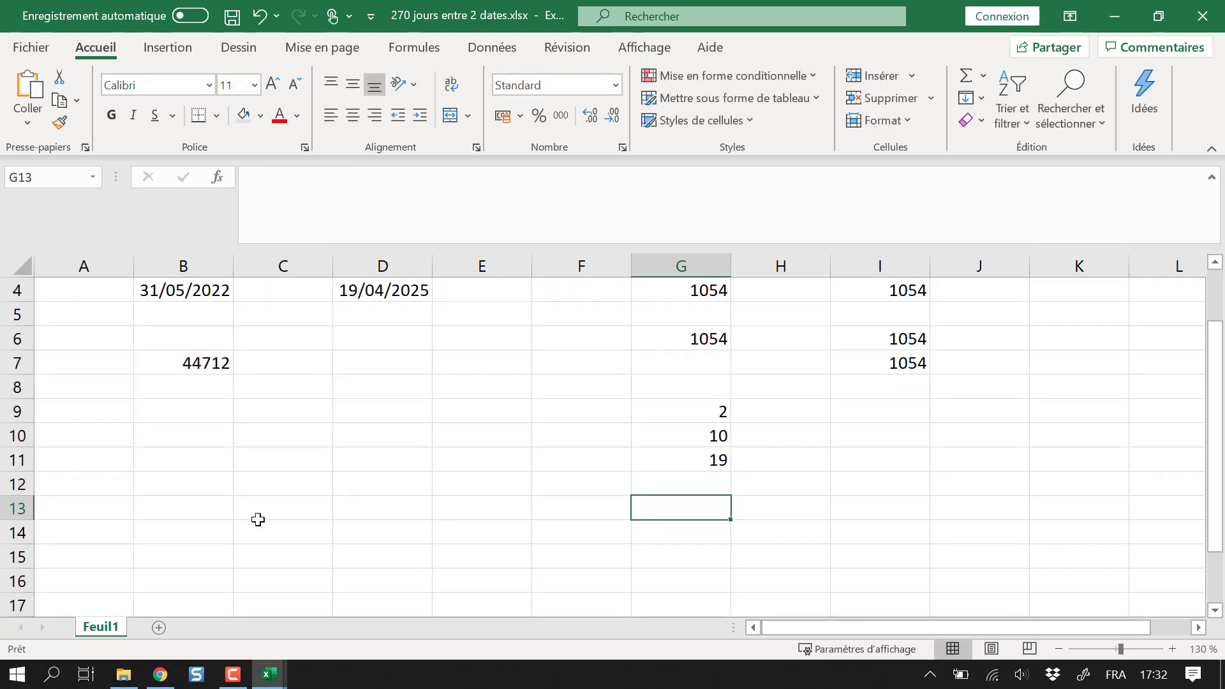
left_click(227, 506)
type("01/")
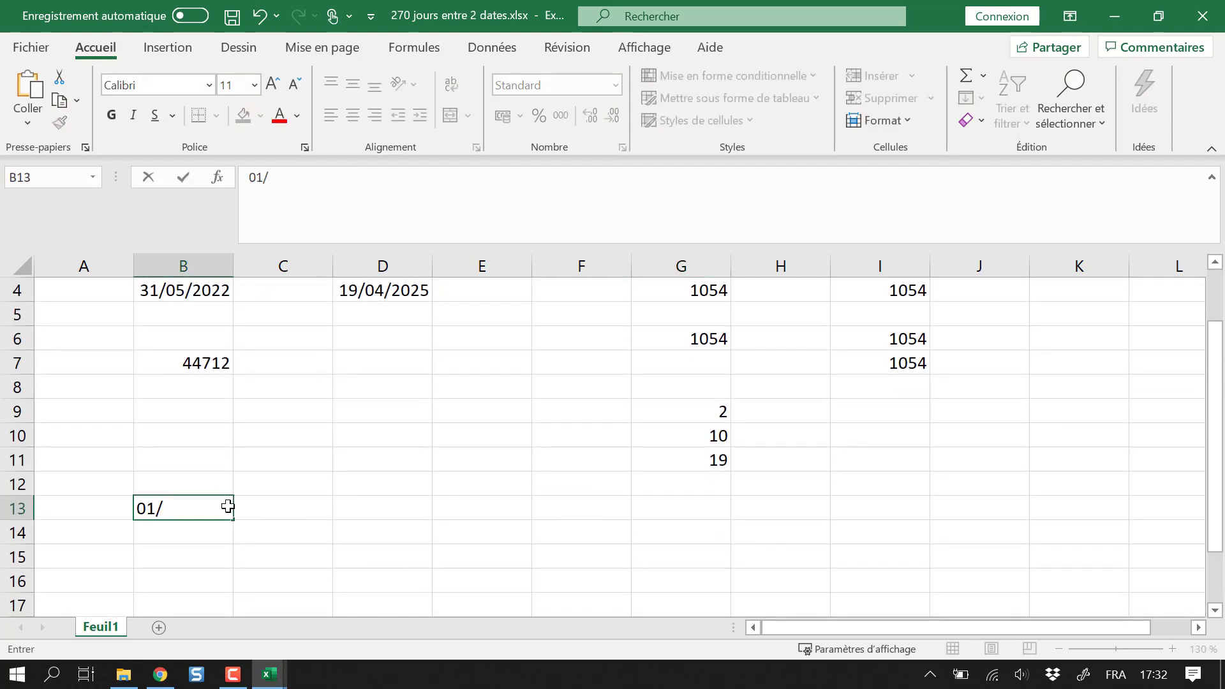
type("/201/2022")
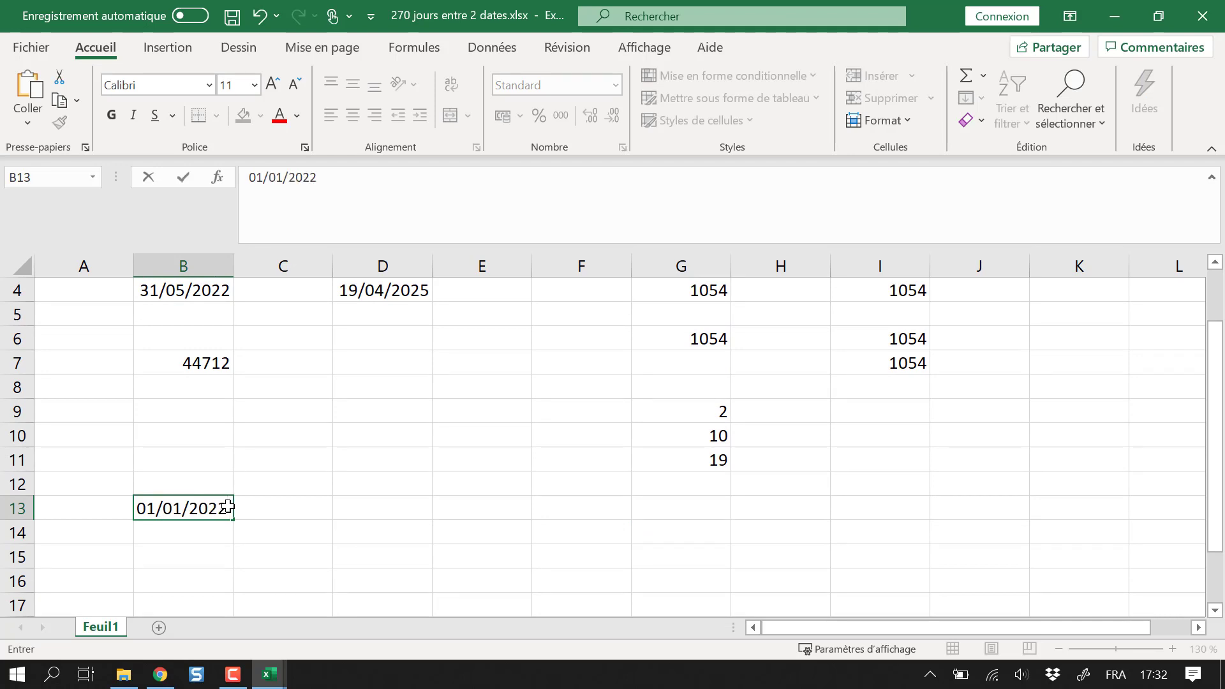
key("Return")
key("Up")
key("Right")
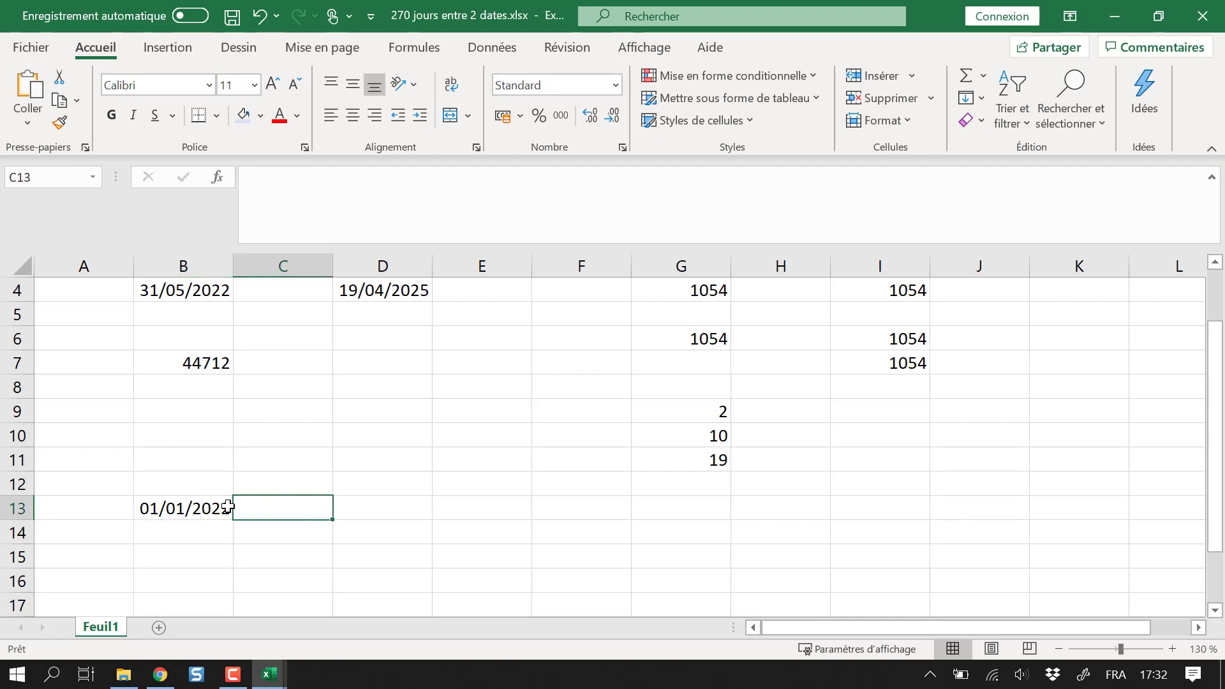
key("Right")
type("01/")
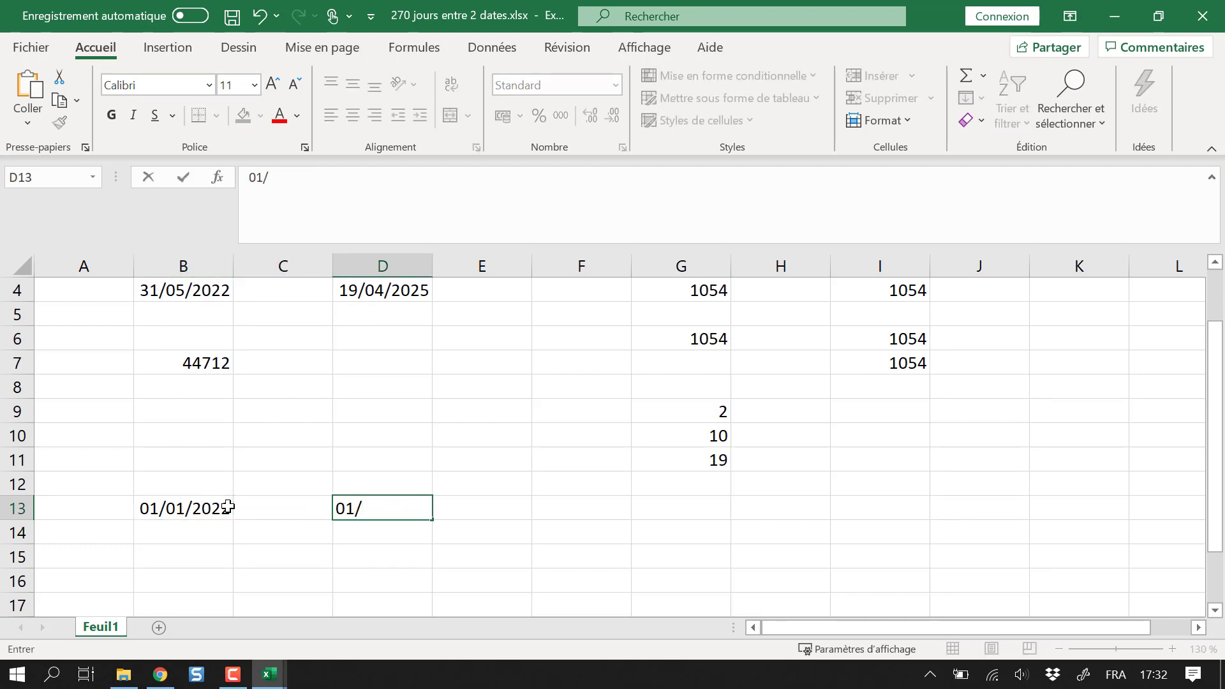
type("02/2022")
key("Return")
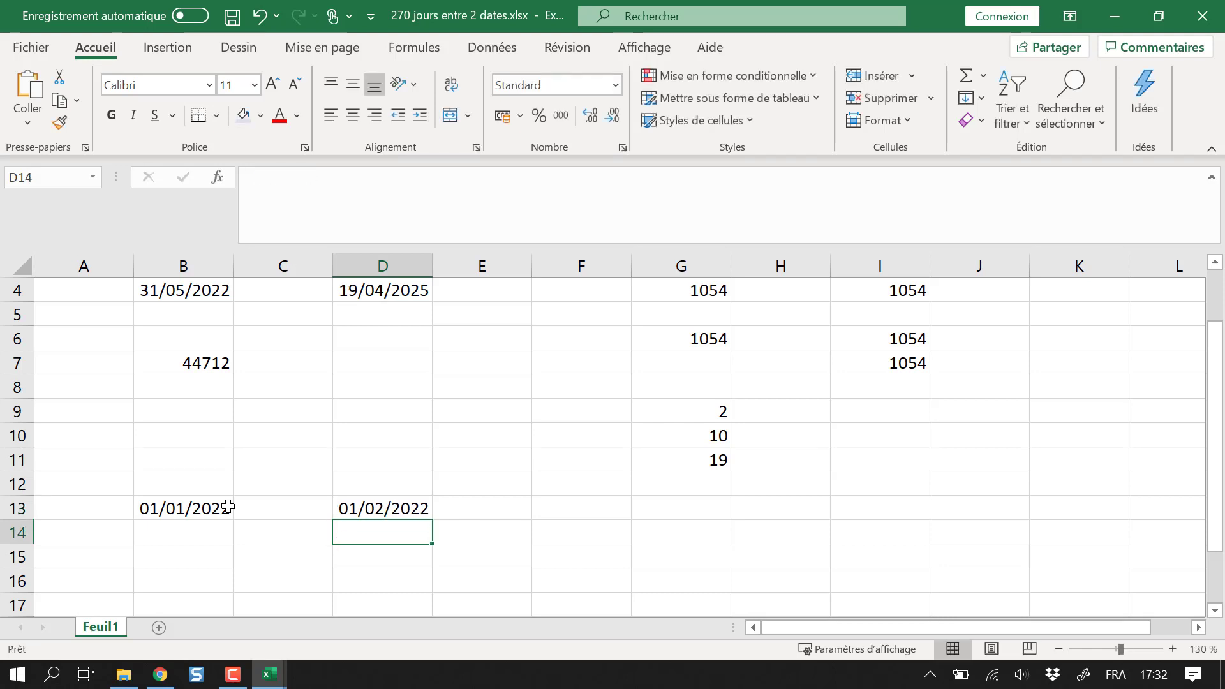
Begin a JOURS360 formula in G13 with B13 as the start date and D13 as the end date
key("Up")
key("Right")
key("Right")
key("Right")
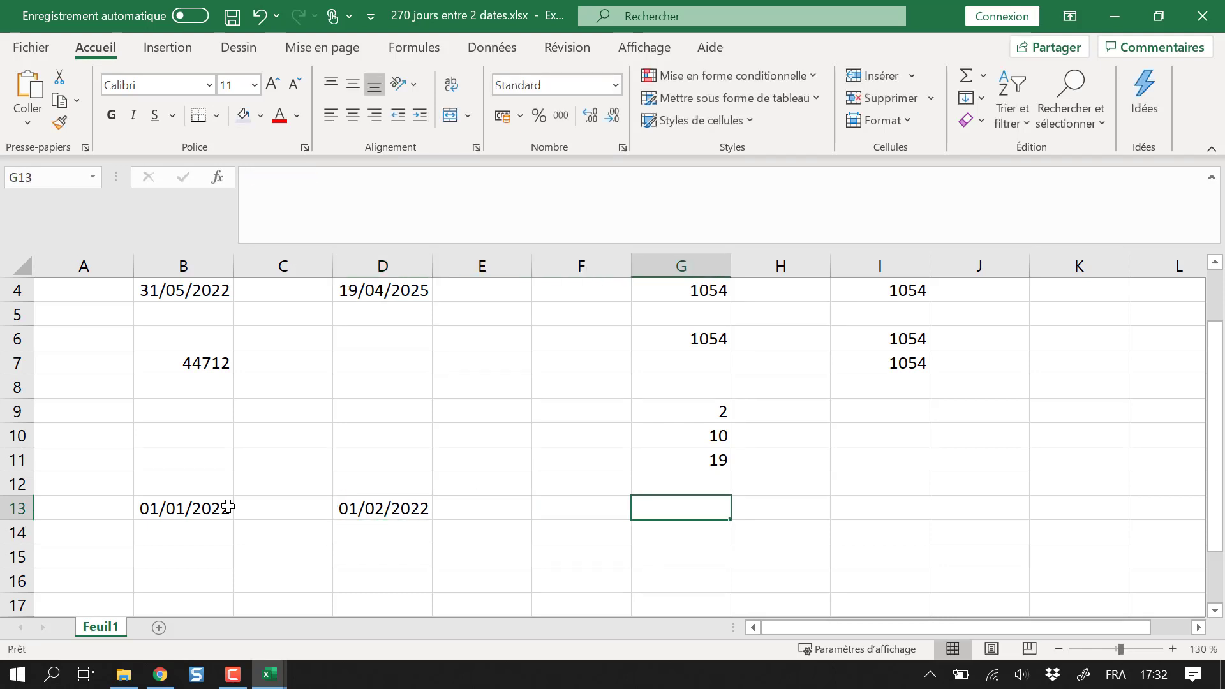
type("=jour")
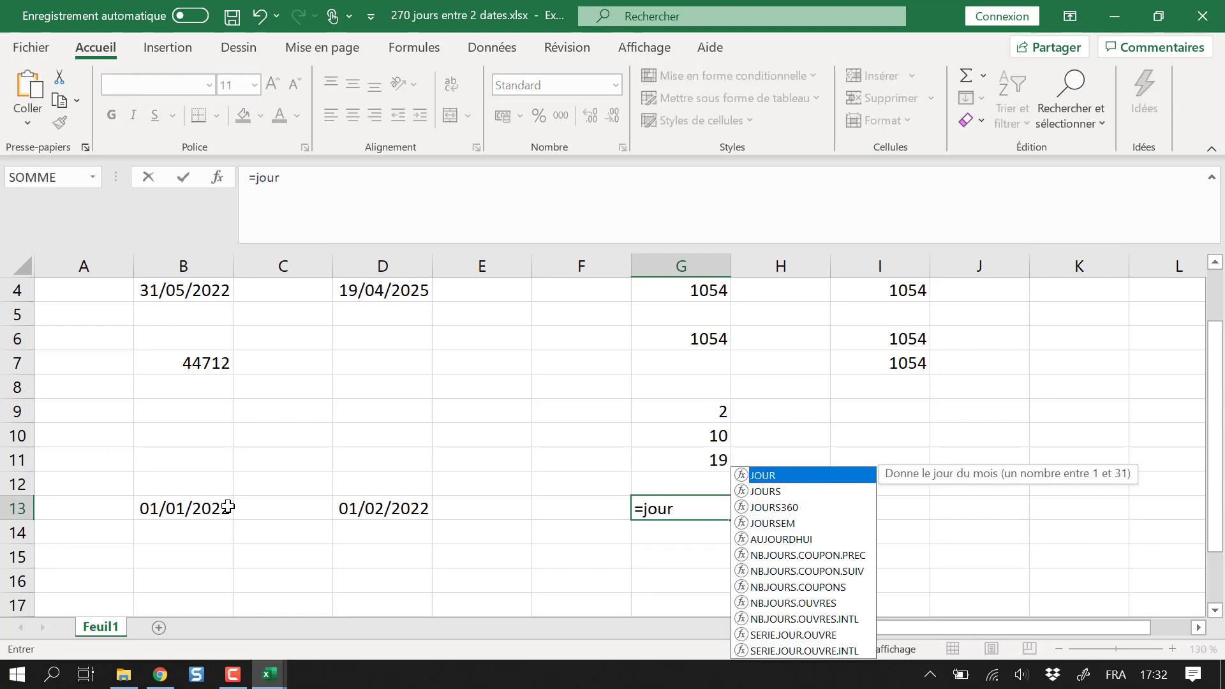
key("Down")
key("Down")
key("Tab")
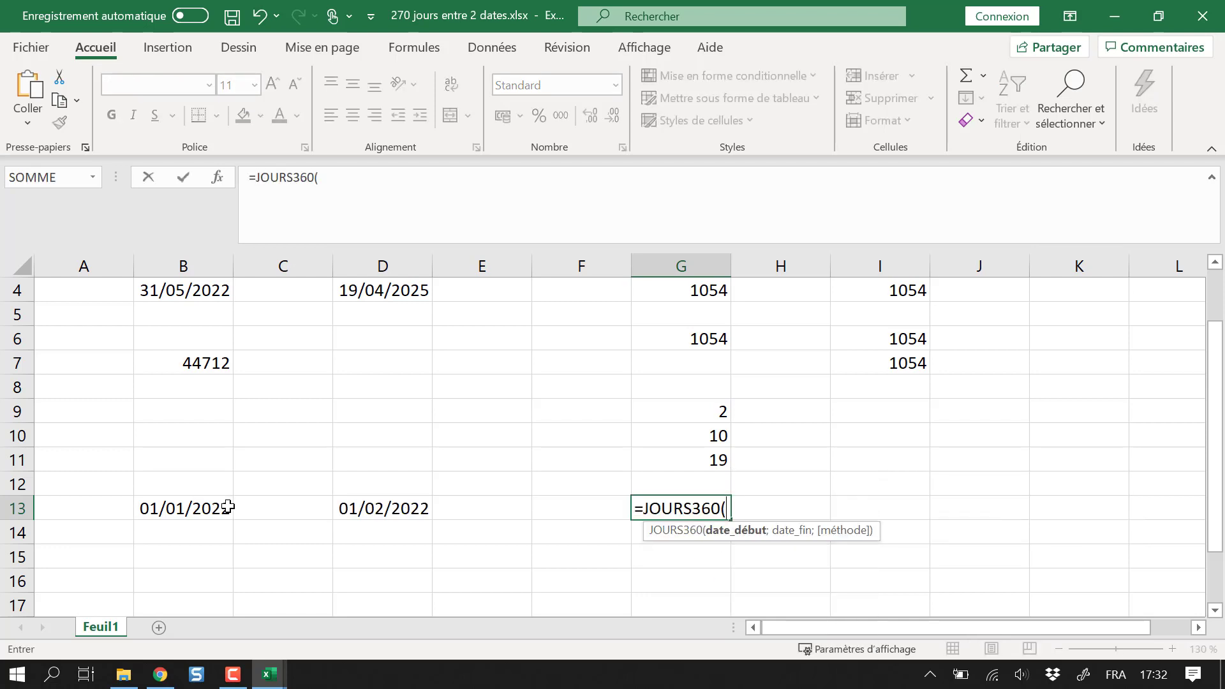
left_click(191, 508)
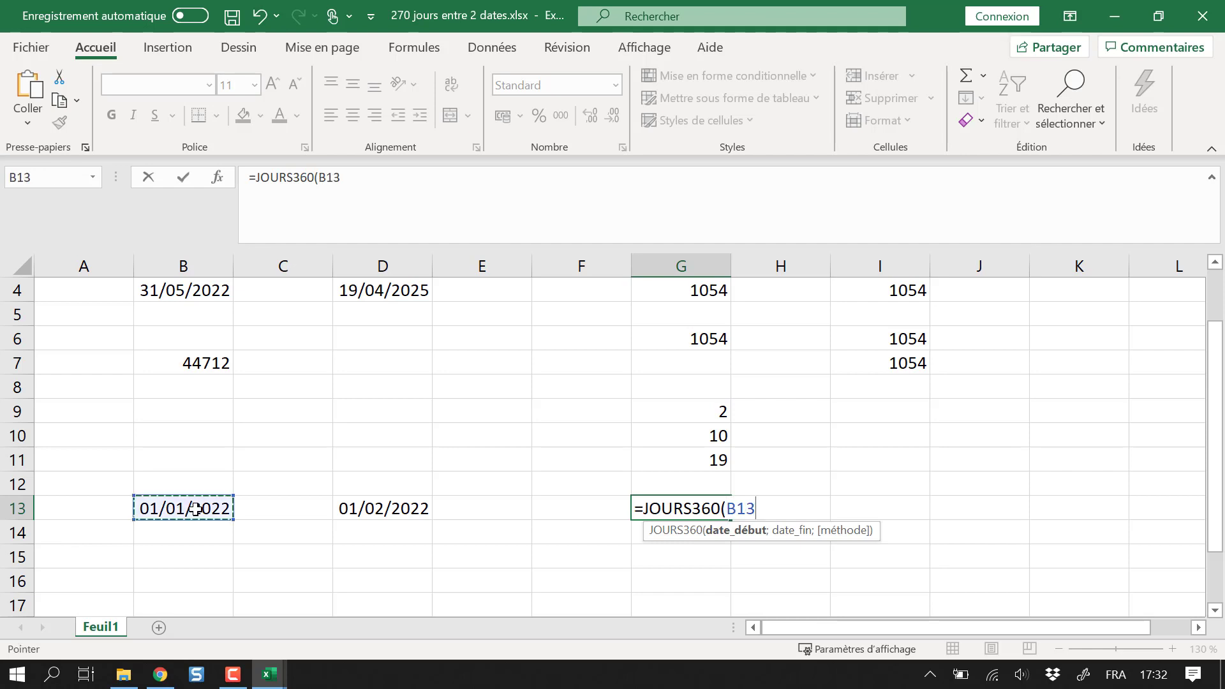
type(";")
left_click(398, 504)
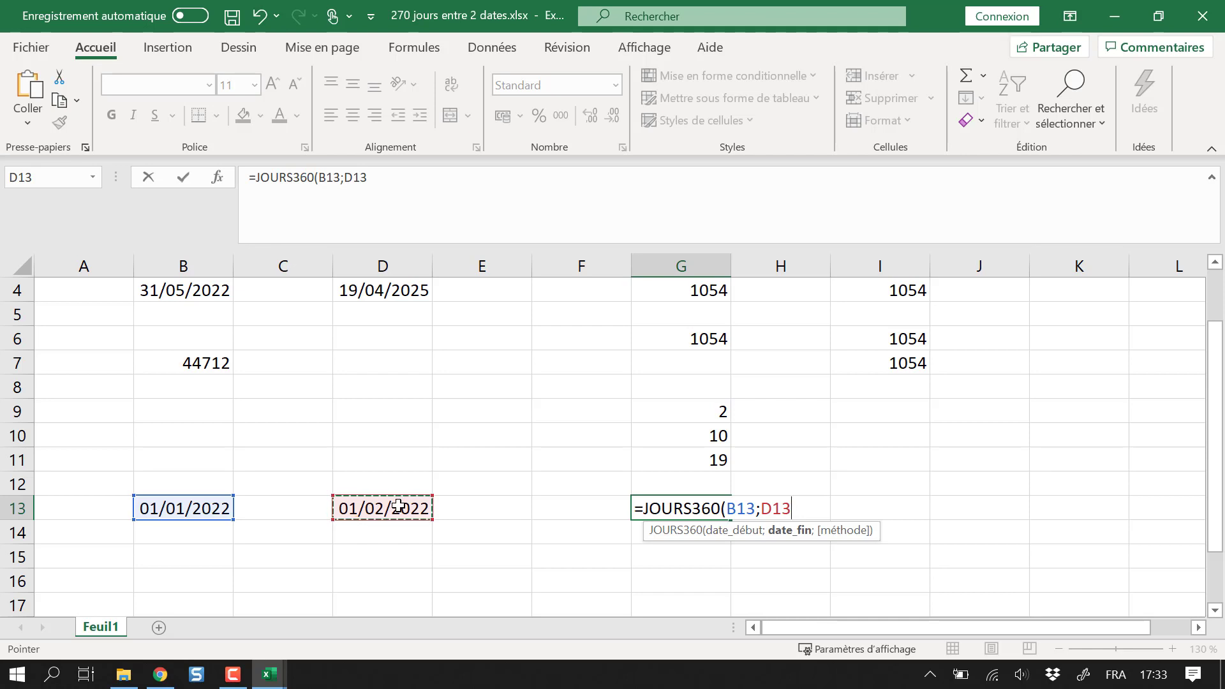
Set the method argument of the G13 JOURS360 formula to VRAI (Méthode européenne) and complete the formula
type(";")
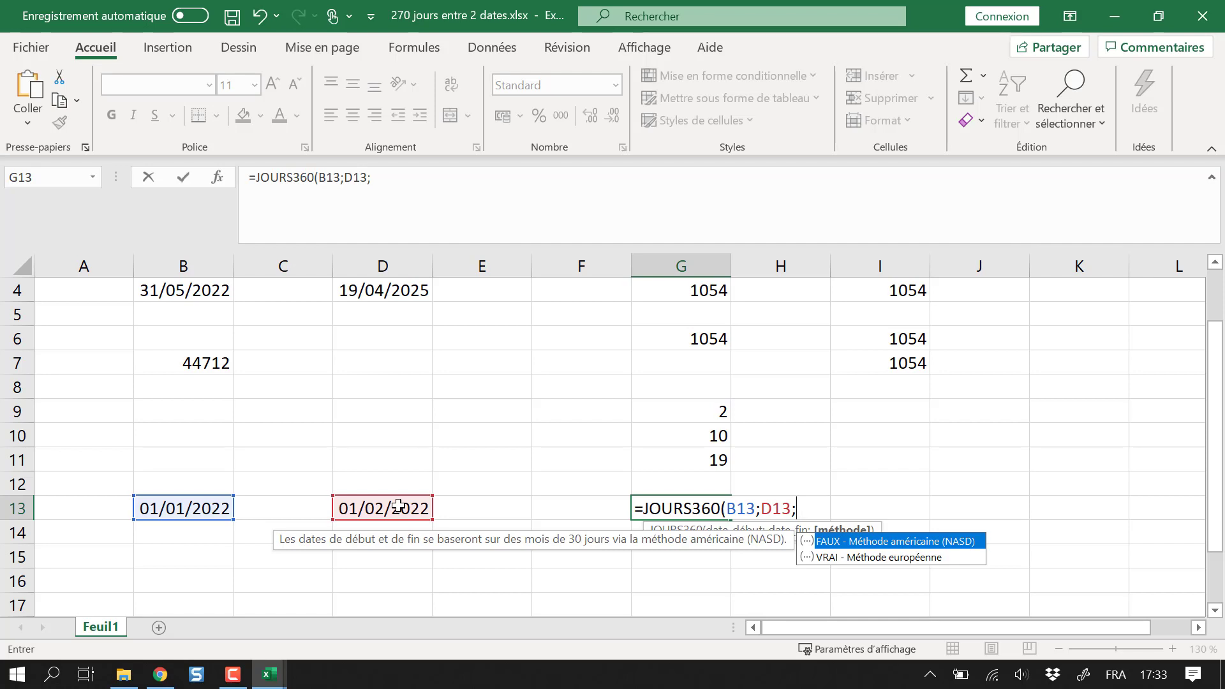
key("Down")
key("Tab")
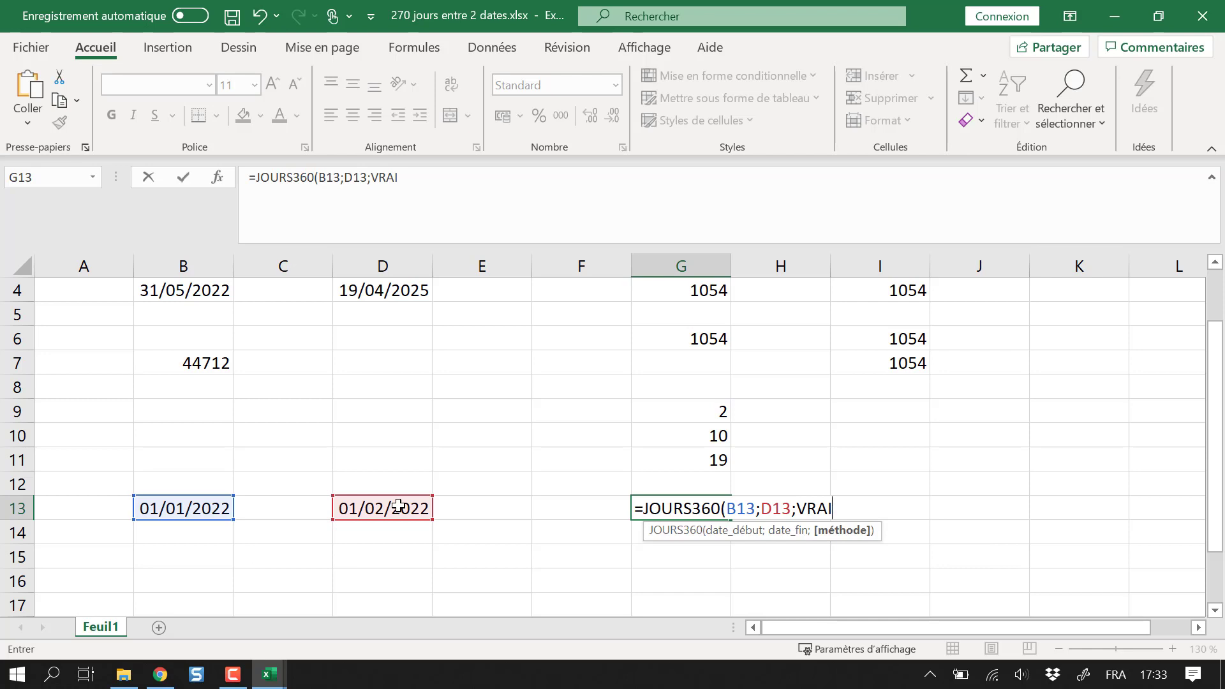
type(";")
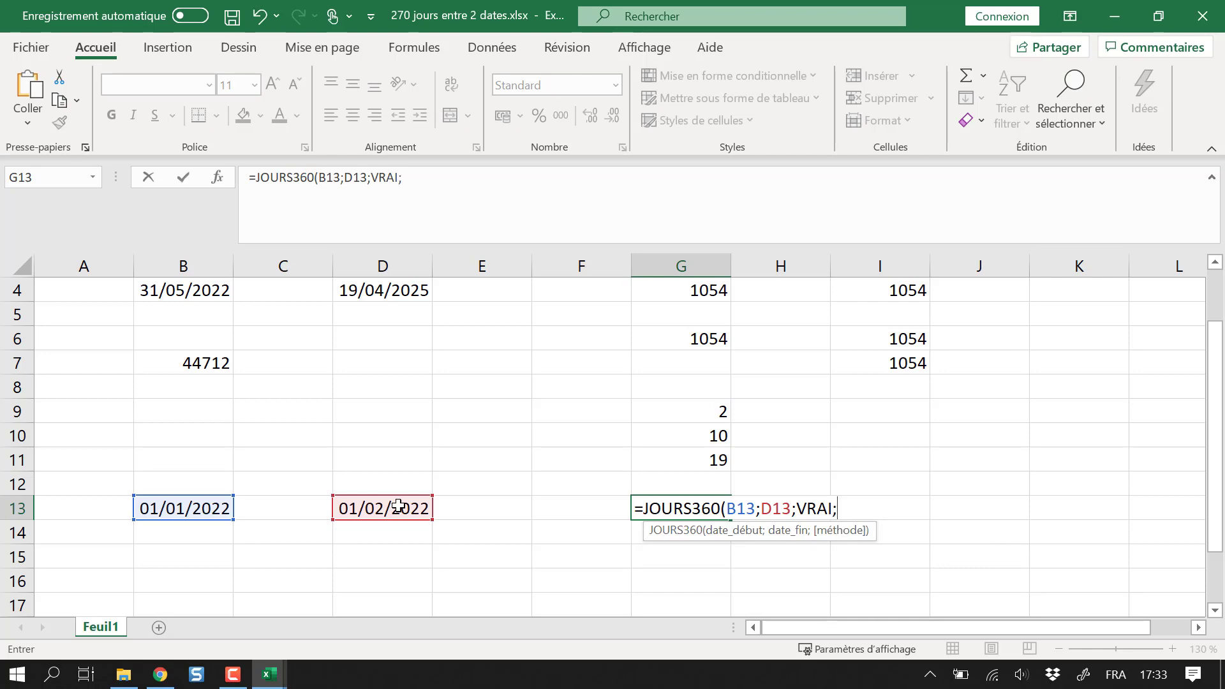
key("BackSpace")
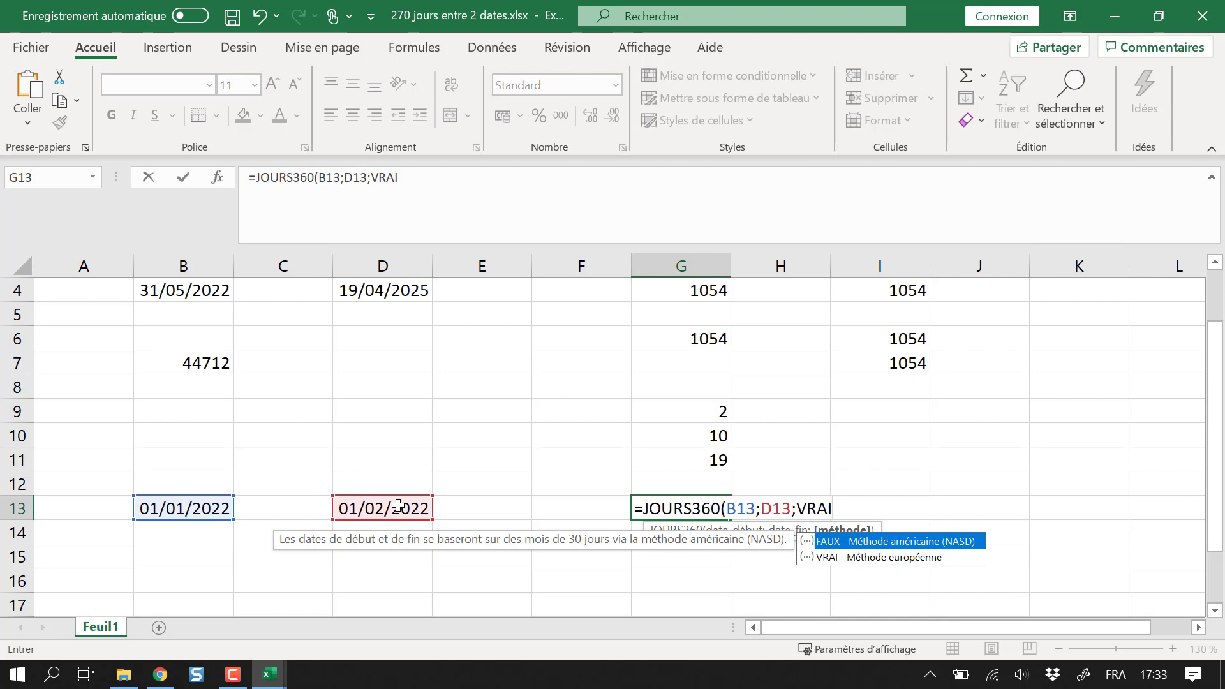
key("Down")
key("Tab")
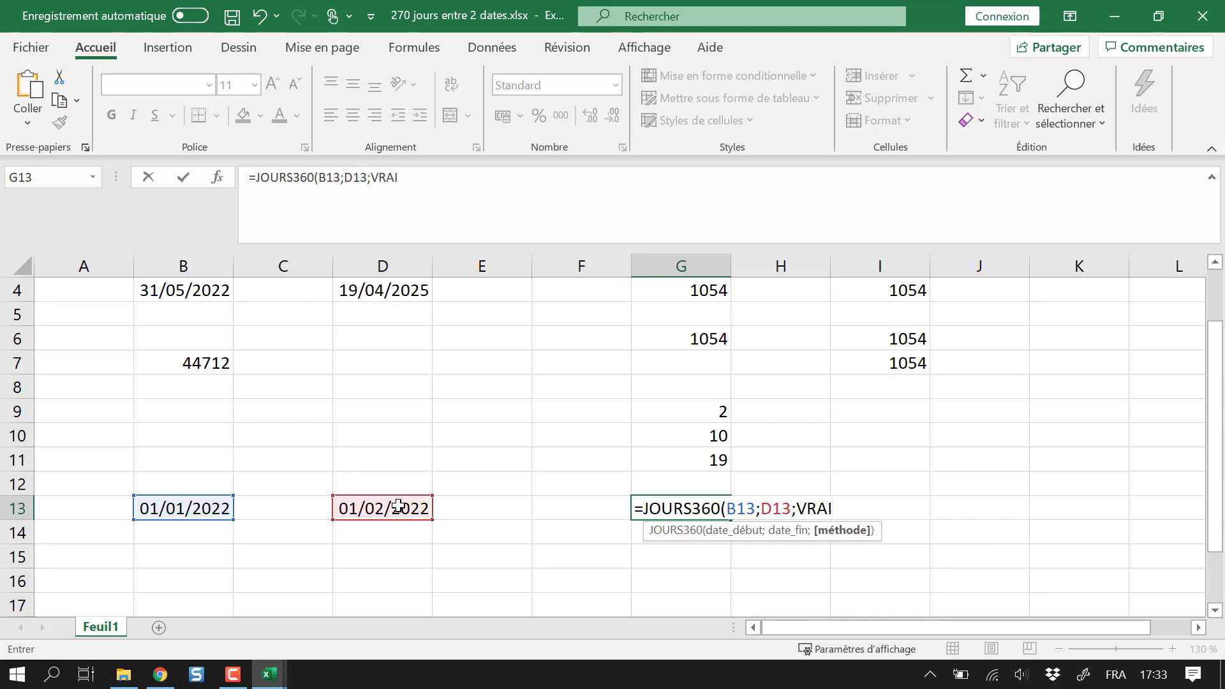
type(")")
key("Return")
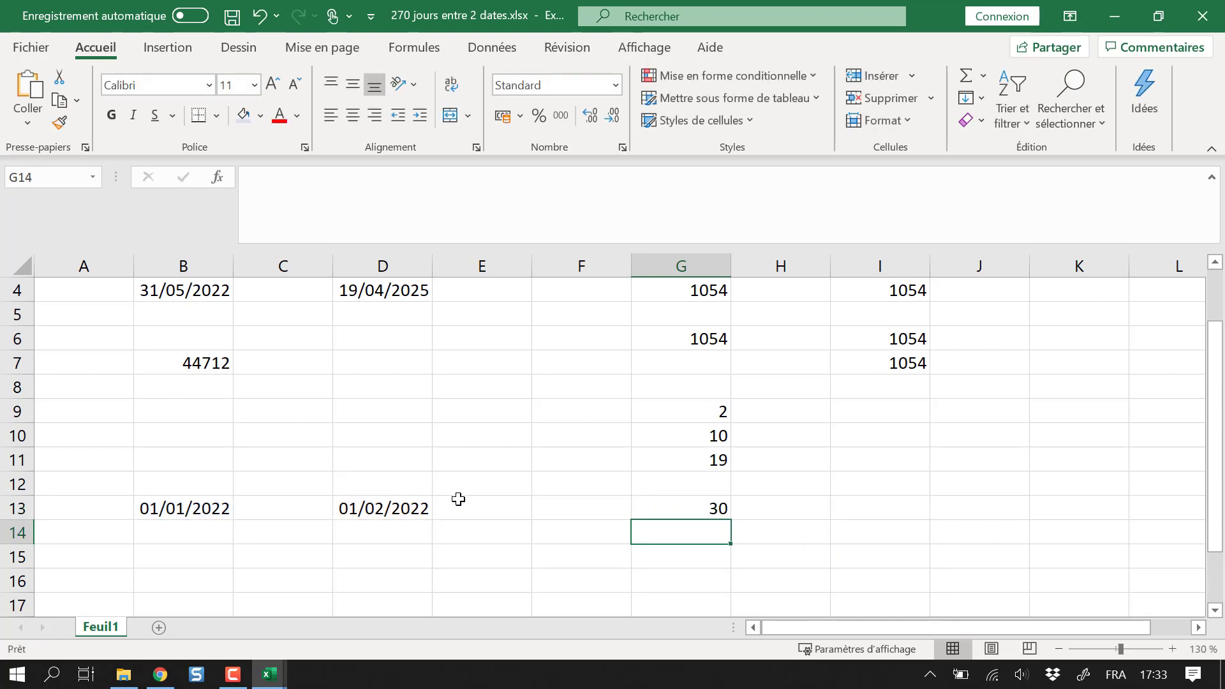
left_click(714, 509)
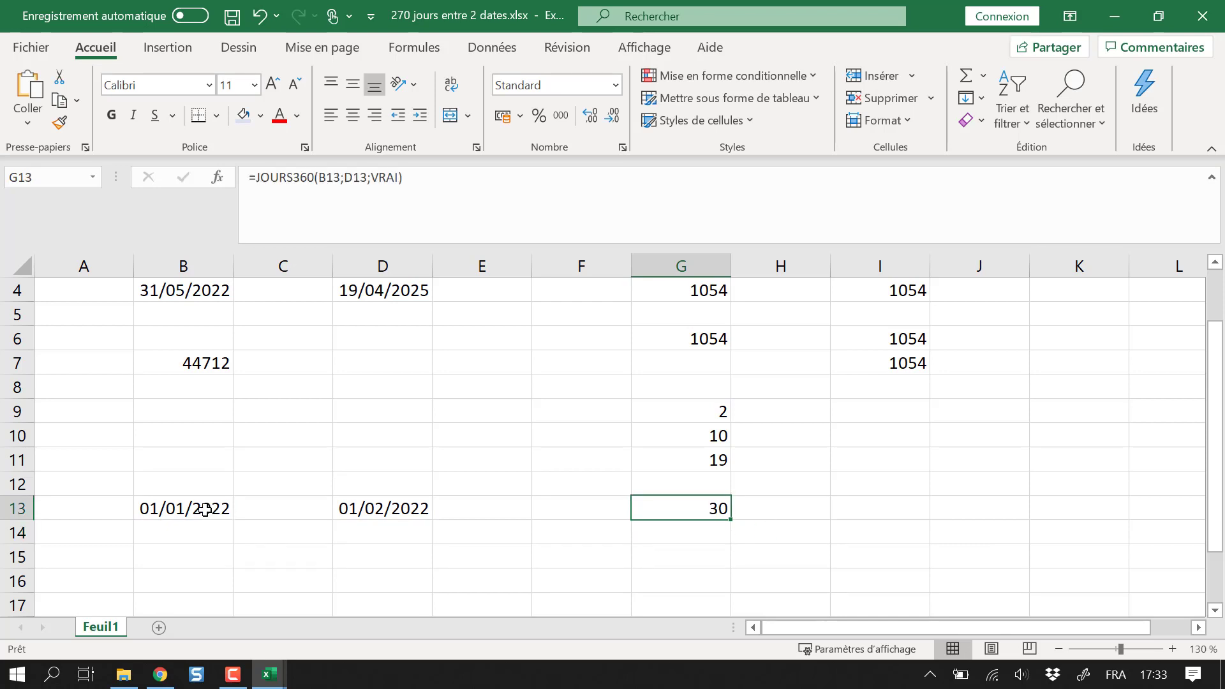
Enter the subtraction formula =D13-B13 in G14 to compare it with the JOURS360 calculation
left_click(705, 534)
type("=")
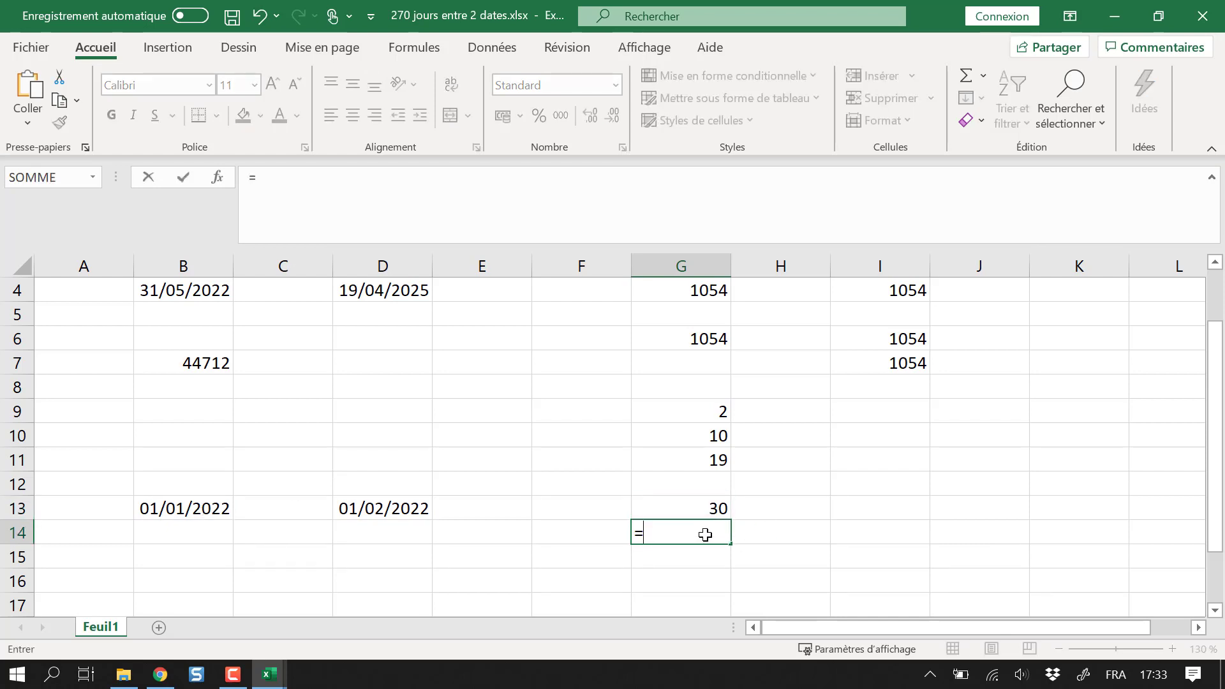
key("Left")
key("Left")
key("Left")
key("Up")
type("-")
key("Left")
key("Left")
key("Left")
key("Left")
key("Left")
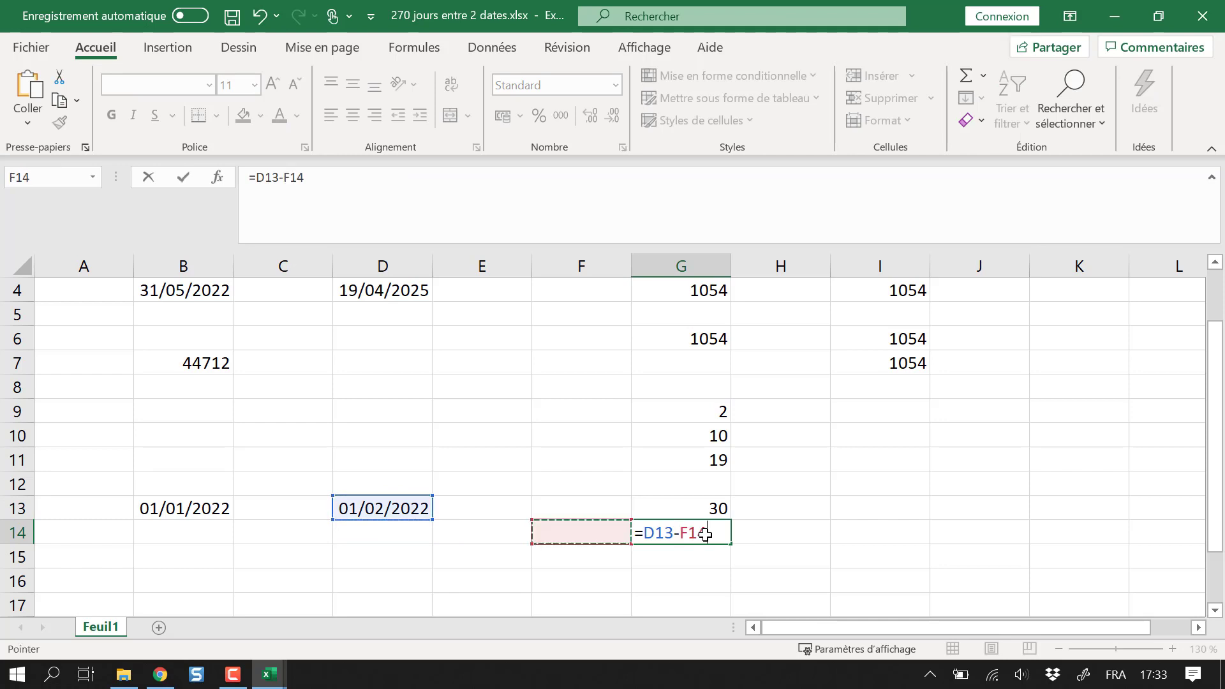
key("Up")
key("Return")
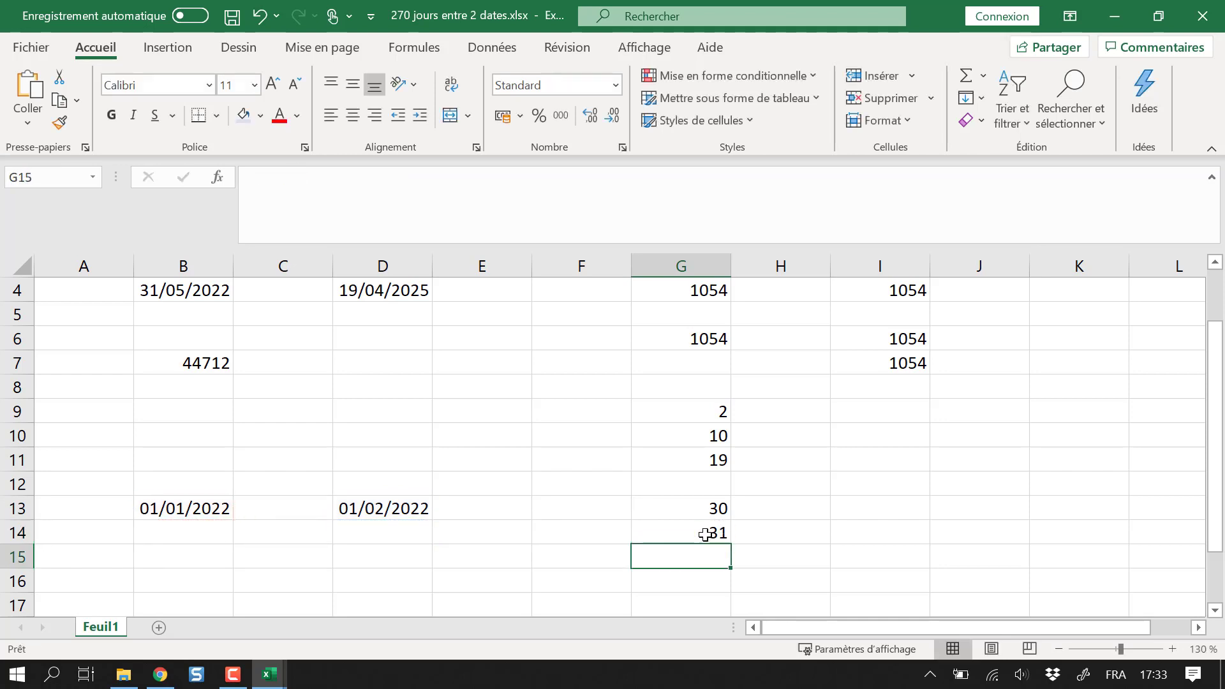
Enter the date 01/01/2023 in B14, below the 01/01/2022 start date
left_click(215, 538)
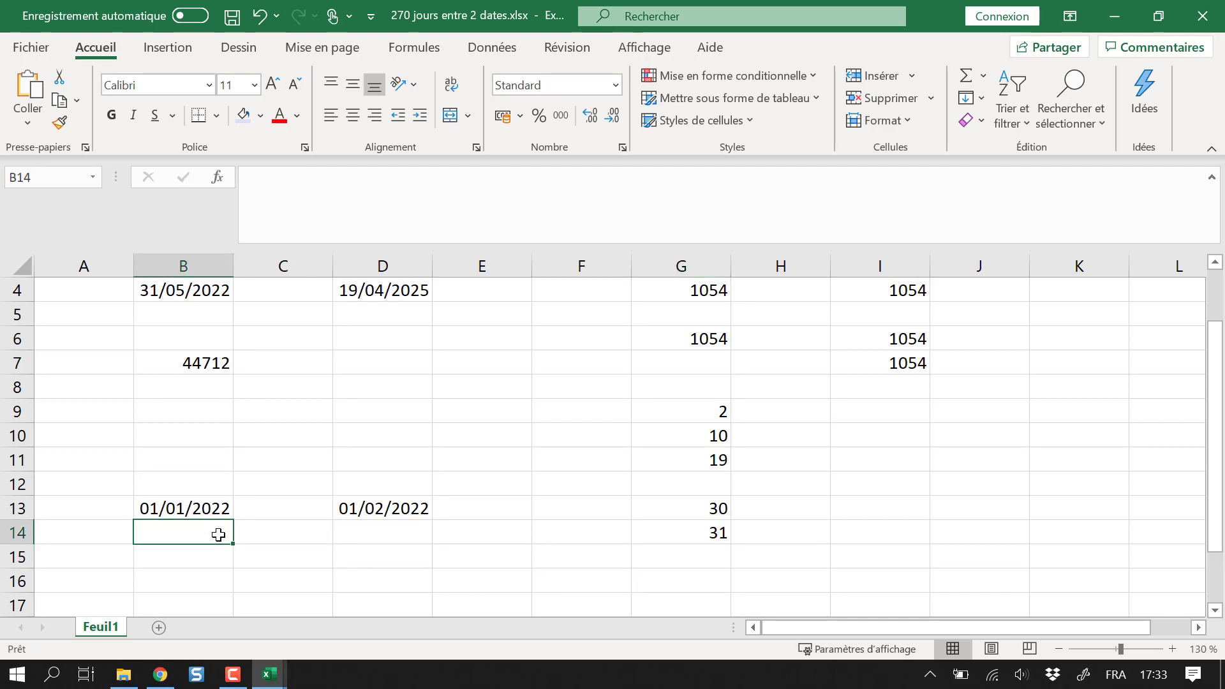
type("01/01/")
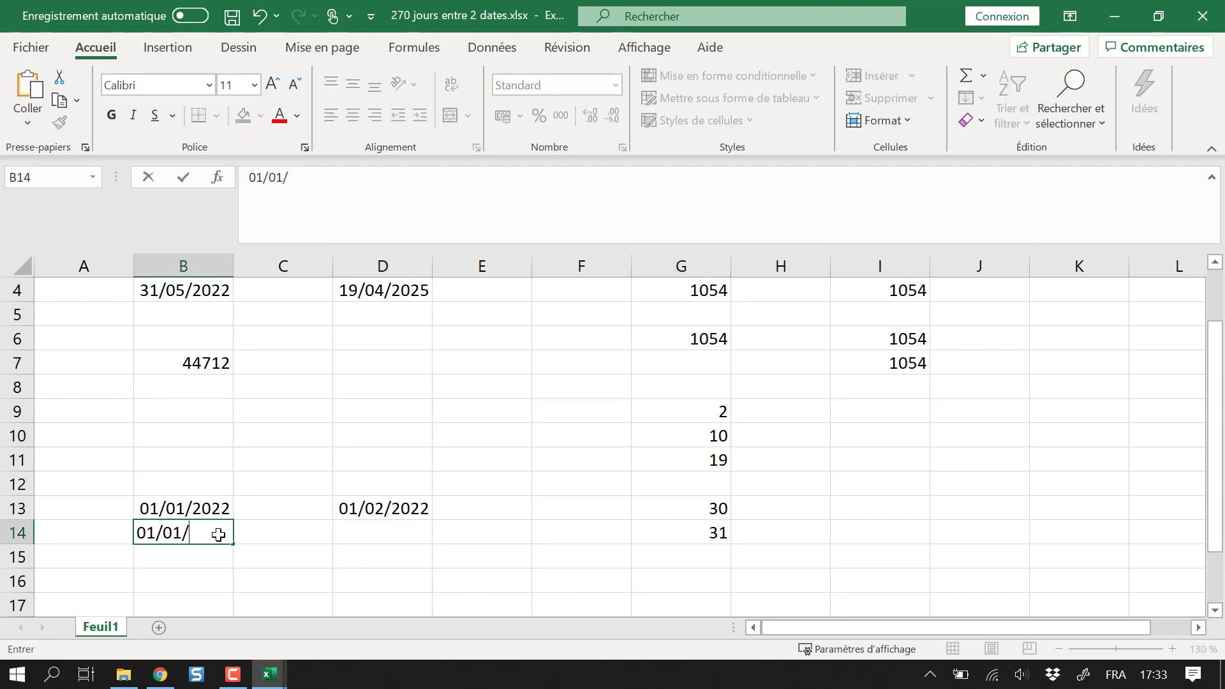
type("2023")
key("Return")
Enter the formula =B14-B13 in G16 to count the actual days between the two January dates
key("Up")
key("Right")
key("Right")
key("Right")
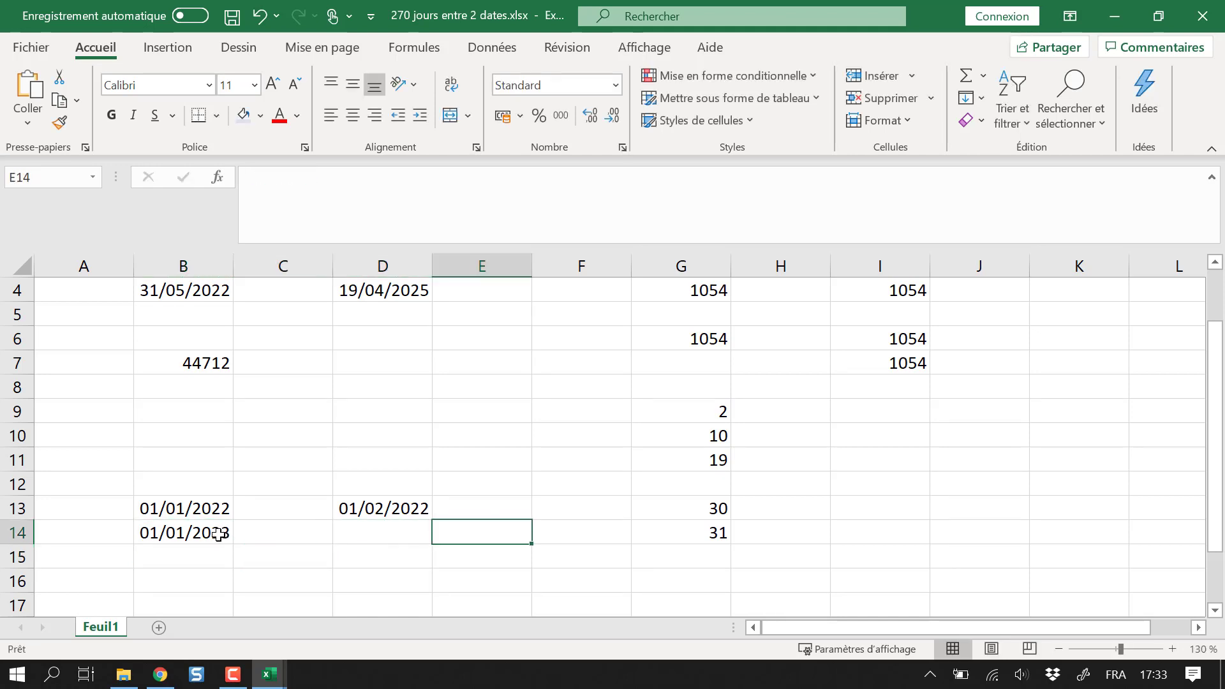
key("Right")
key("Right")
key("Down")
key("Down")
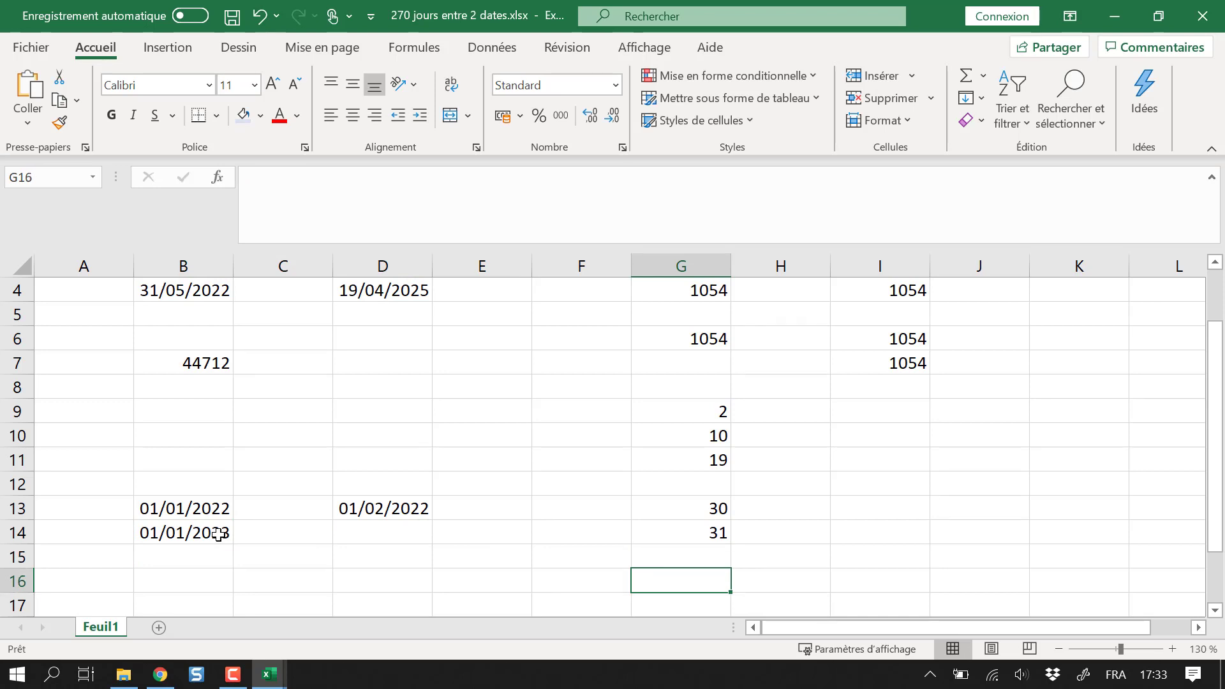
key("Up")
key("Down")
type("=")
key("Left")
key("Left")
key("Left")
key("Left")
key("Left")
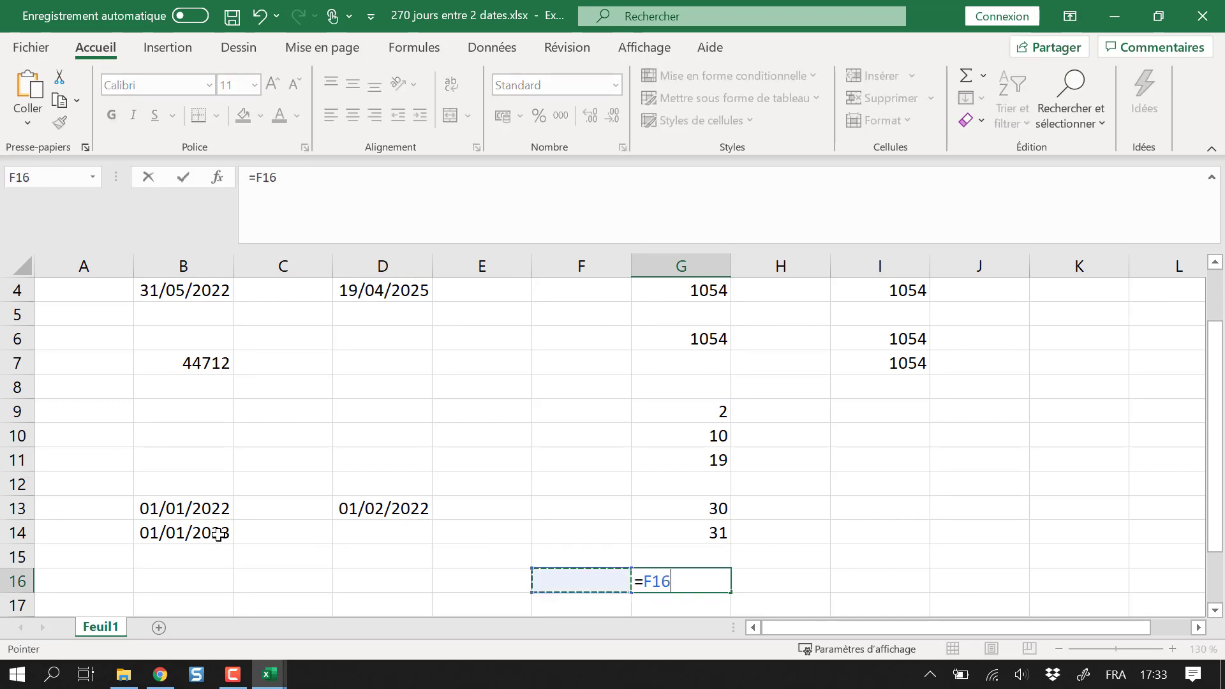
key("Up")
key("Up")
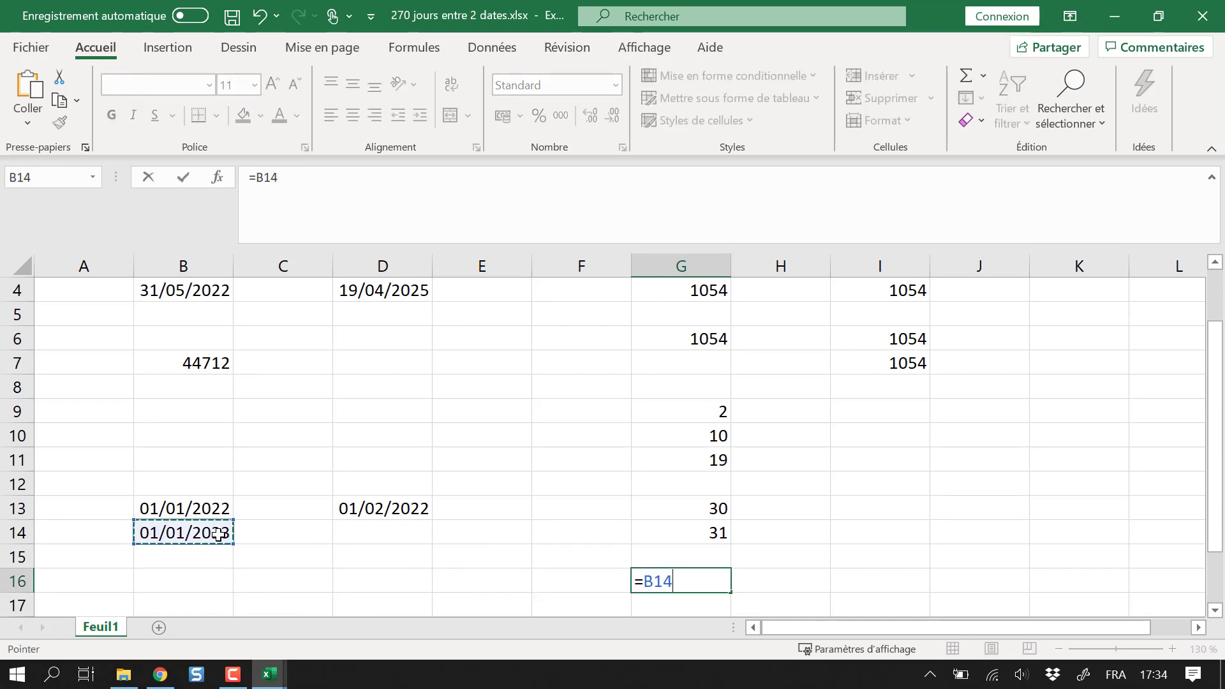
type("-")
key("Up")
key("Up")
key("Up")
key("Left")
key("Left")
key("Left")
key("Left")
key("Left")
key("Left")
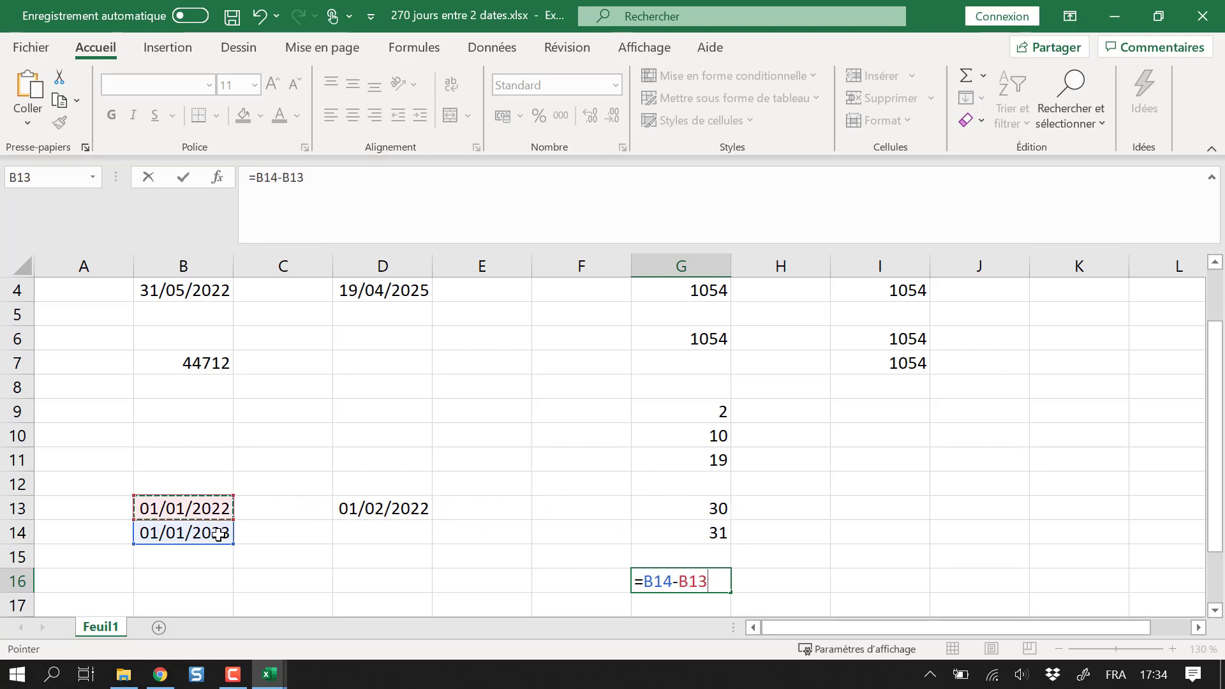
key("Right")
key("Return")
Enter the formula =JOURS360(B13;B14) in H16, leaving out the optional method argument
key("Up")
key("Right")
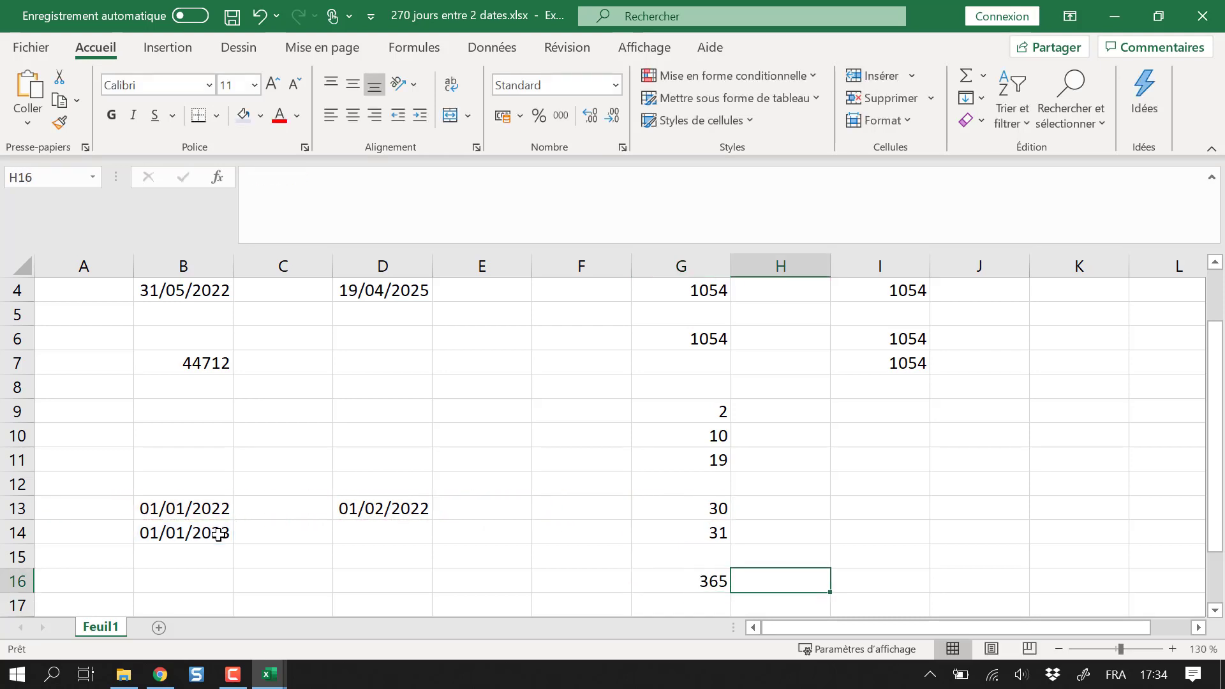
type("=jours")
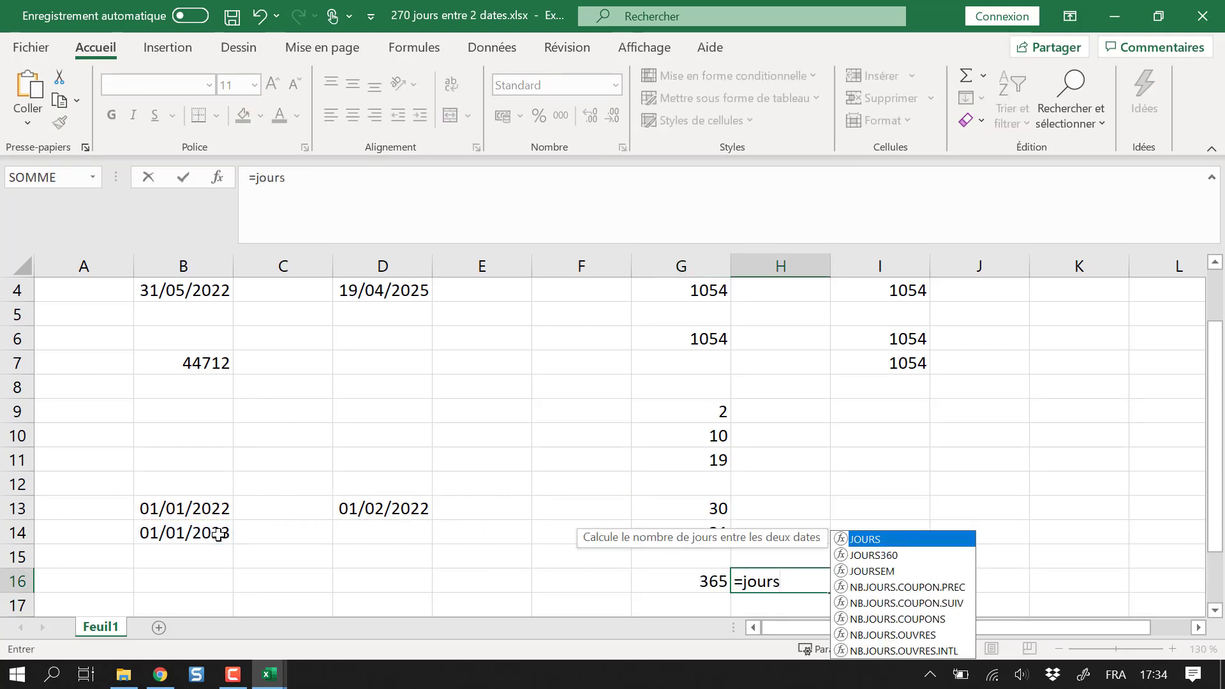
key("Tab")
key("Left")
key("Left")
key("Left")
key("Left")
key("Left")
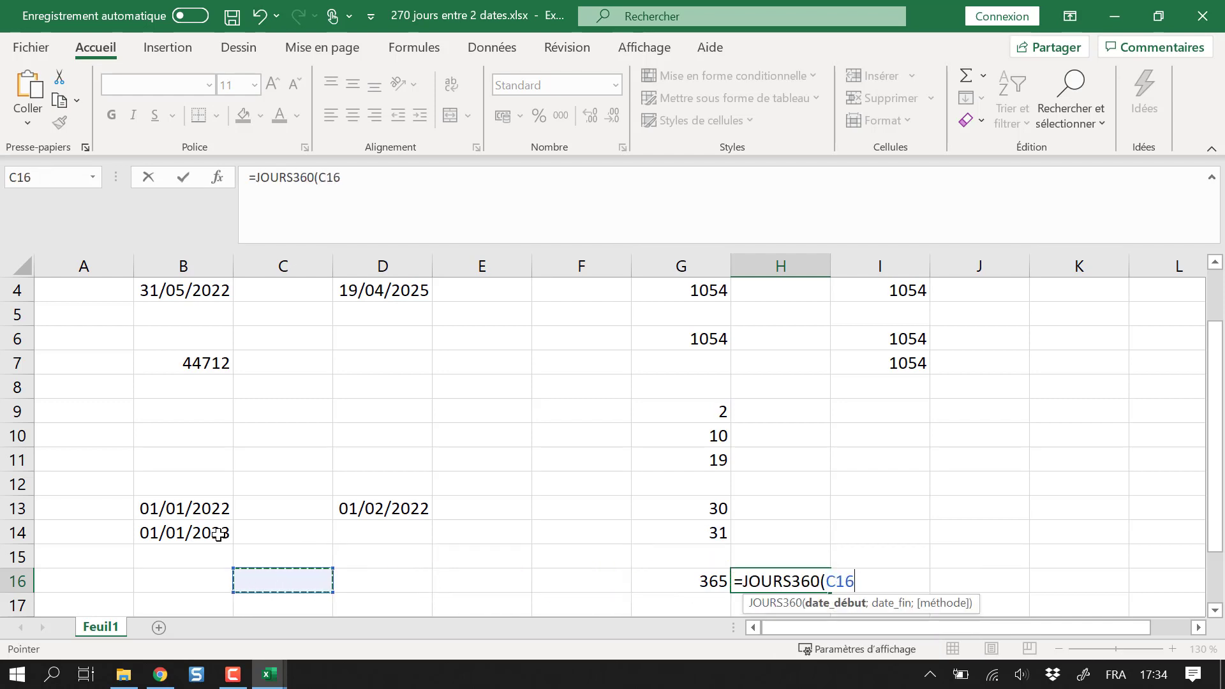
key("Up")
key("Up")
key("Up")
key("Left")
type(";")
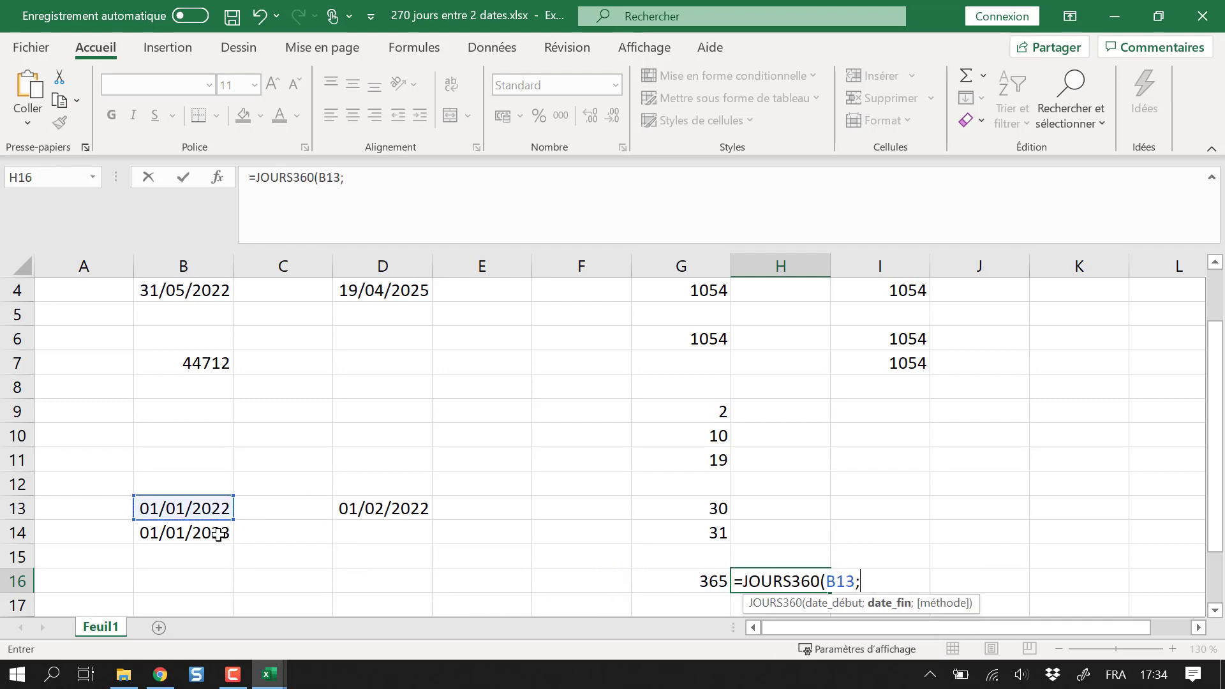
key("Left")
key("Left")
key("Left")
key("Left")
key("Left")
key("Left")
key("Up")
key("Up")
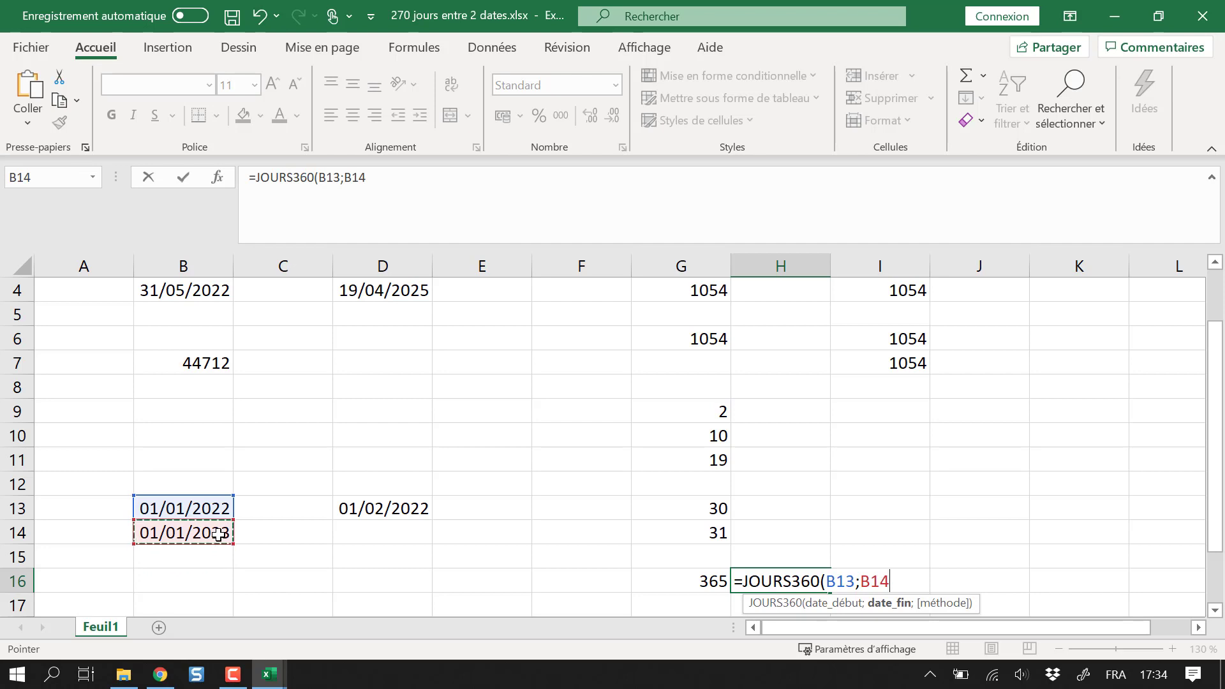
key("Return")
key("Up")
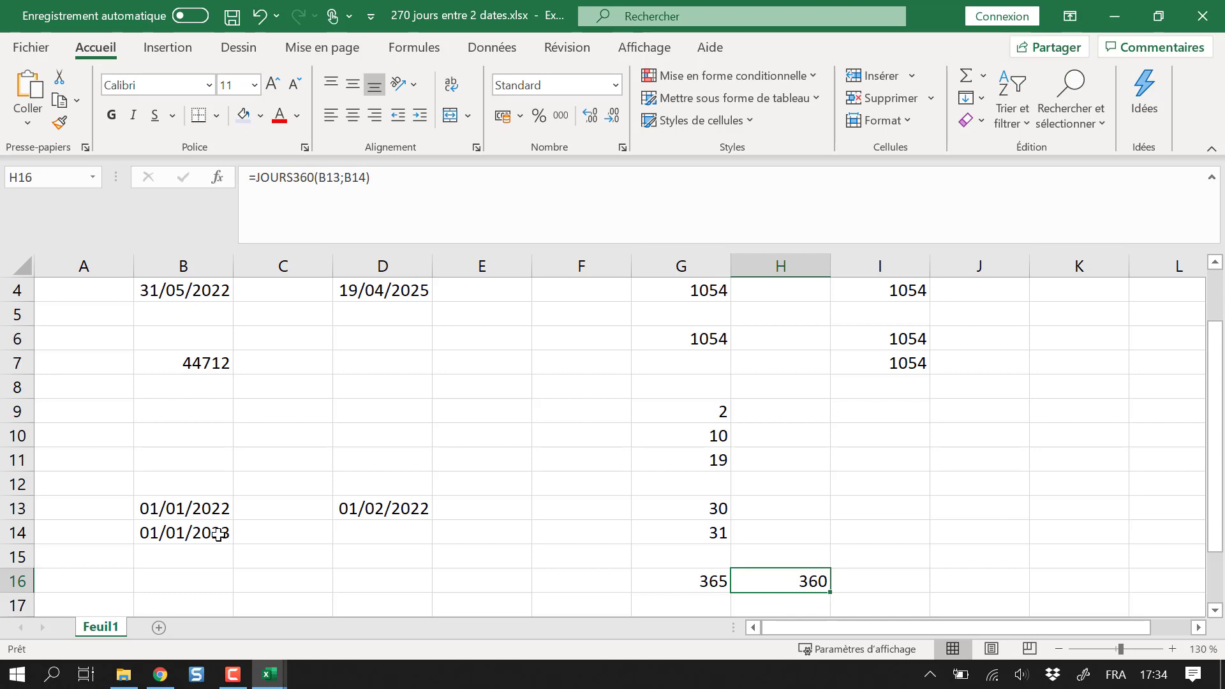
left_click(455, 504)
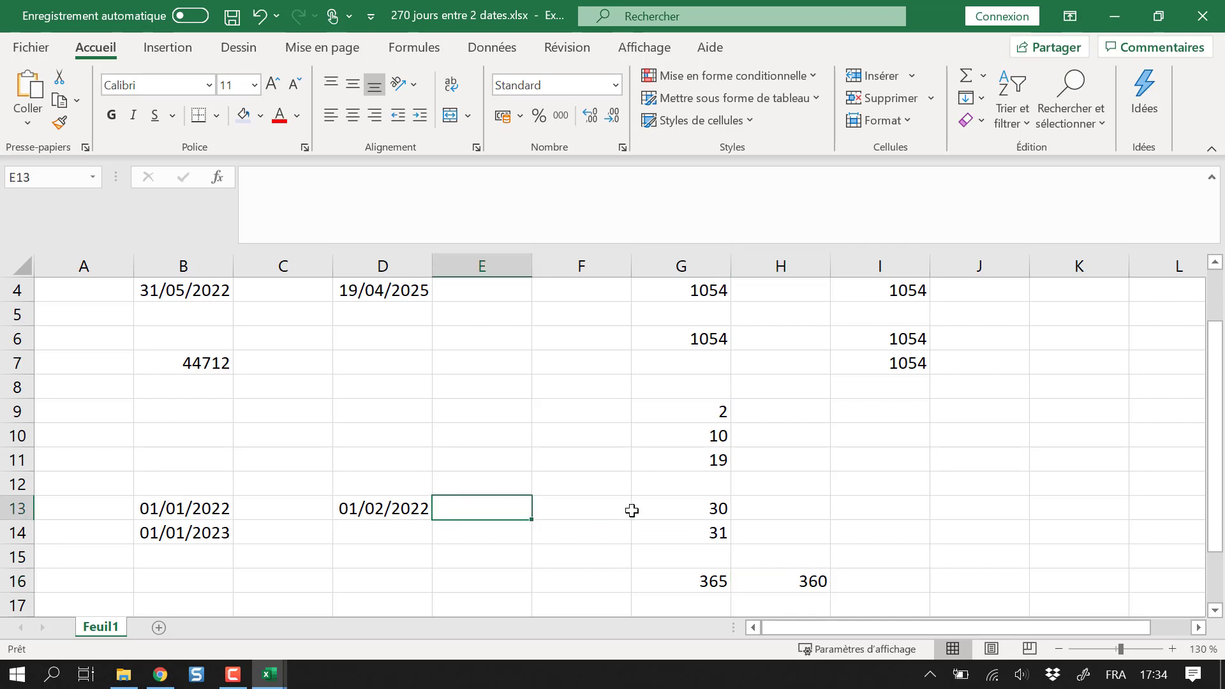
scroll(632, 510, "up", 1)
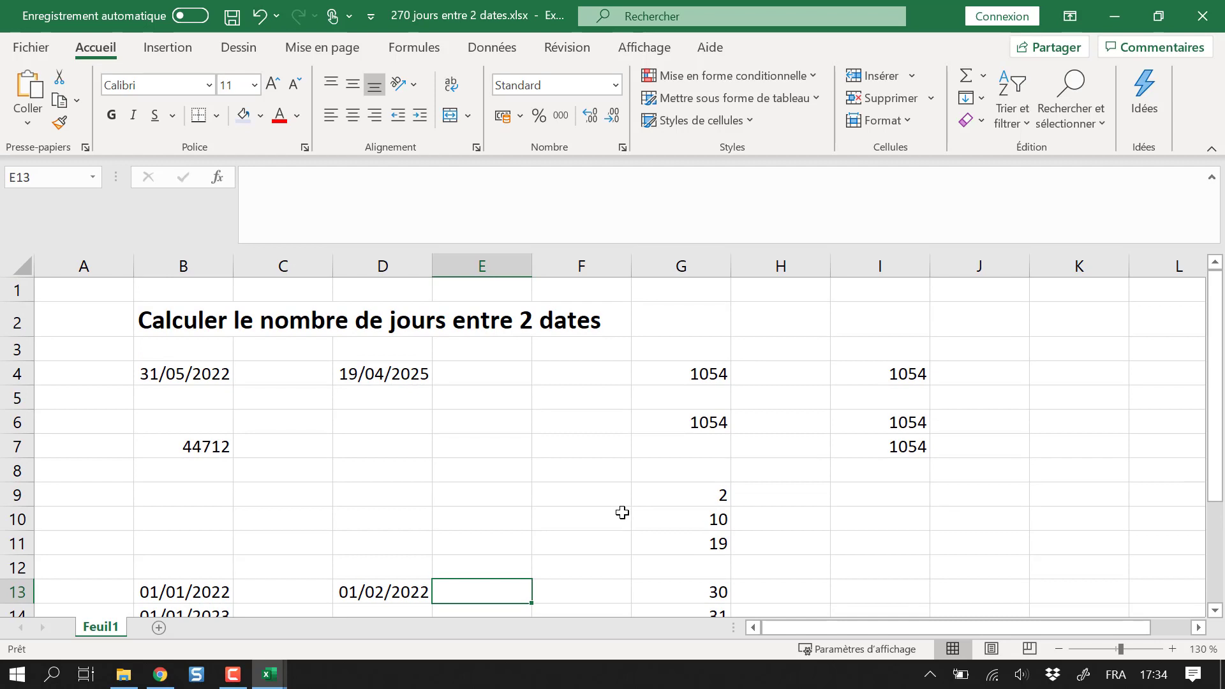